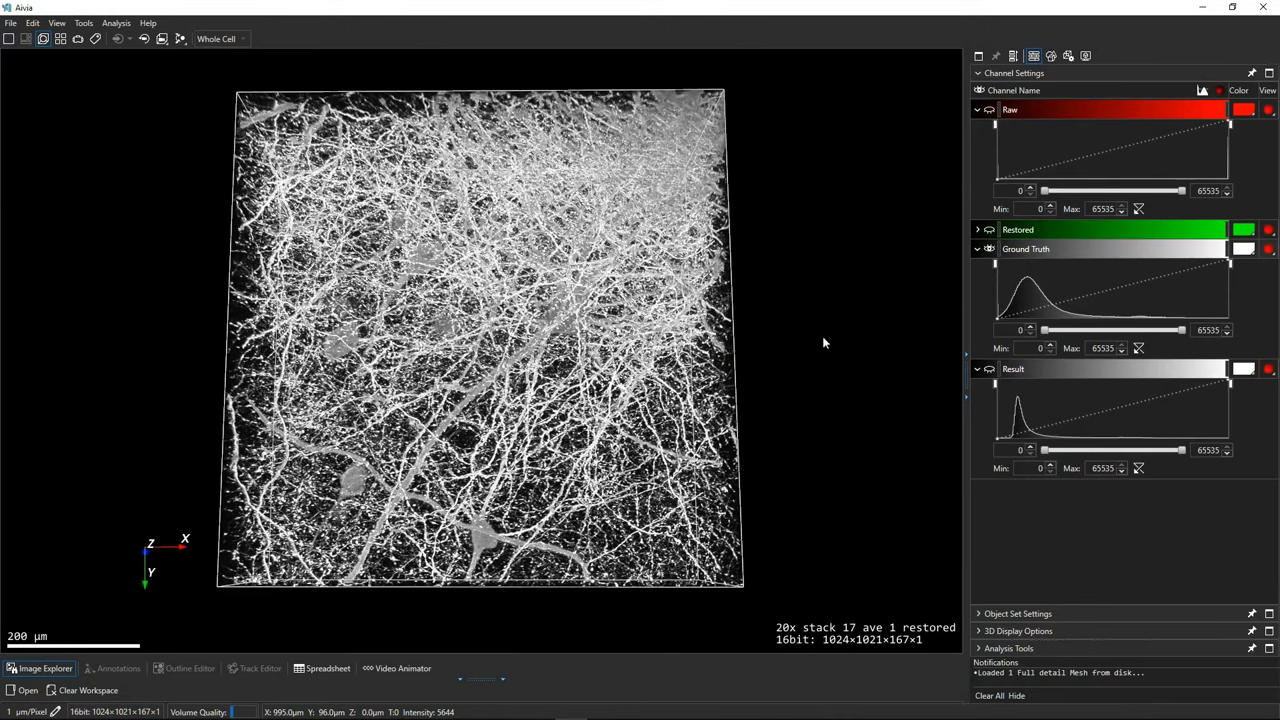
- Compare the Raw channel with the Ground Truth channel in the 3D volume, showing each one alone
{"action": "left_click_drag", "start_coordinate": [822, 336], "coordinate": [821, 386]}
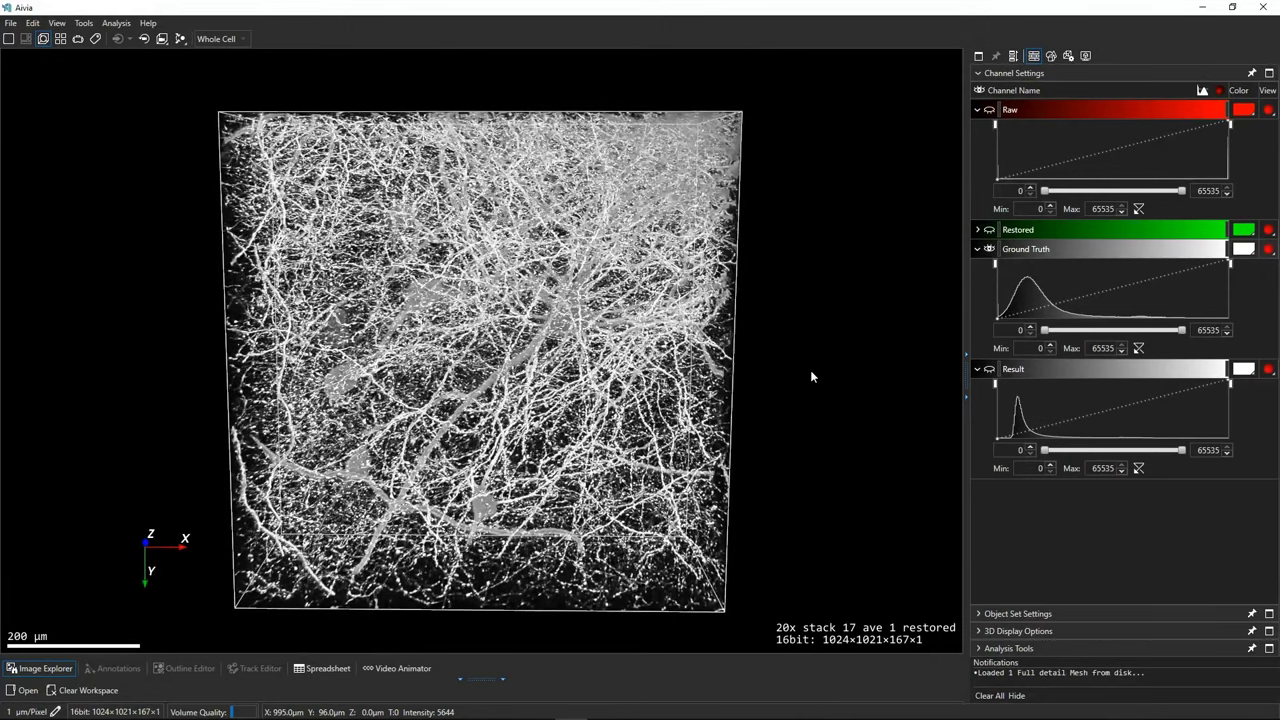
{"action": "left_click_drag", "start_coordinate": [809, 376], "coordinate": [860, 360]}
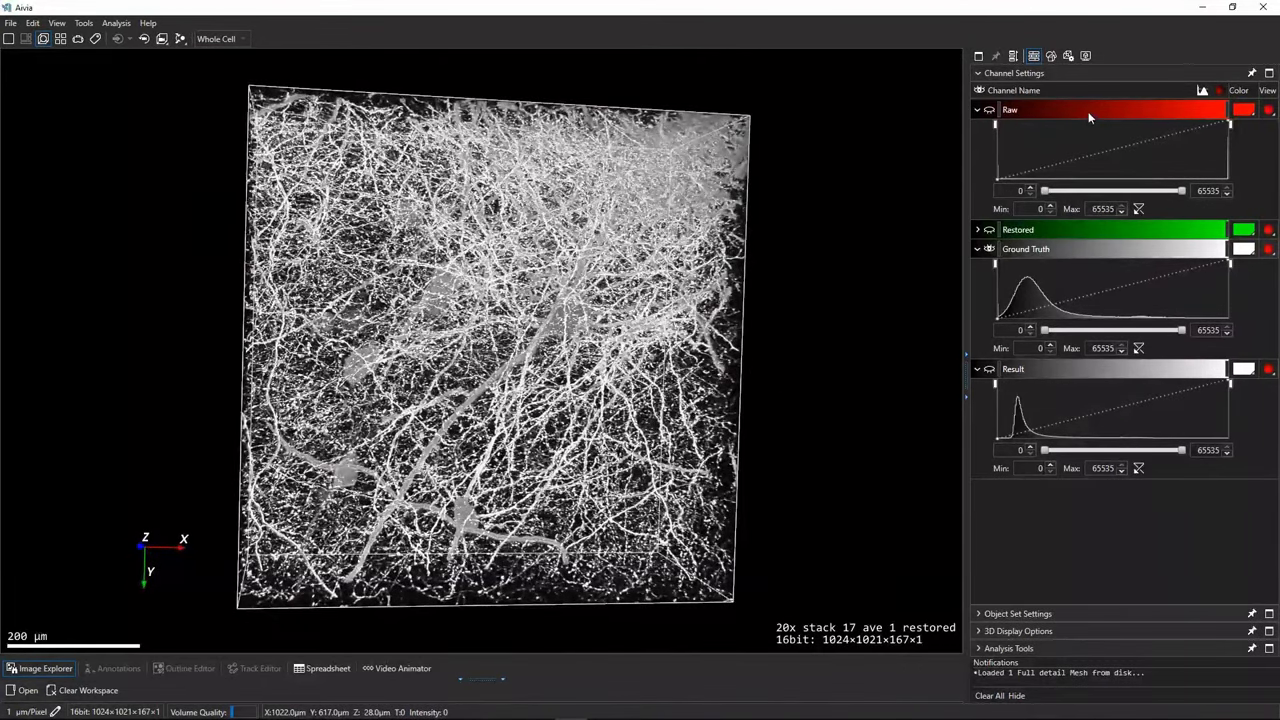
{"action": "key", "text": "3"}
{"action": "key", "text": "1"}
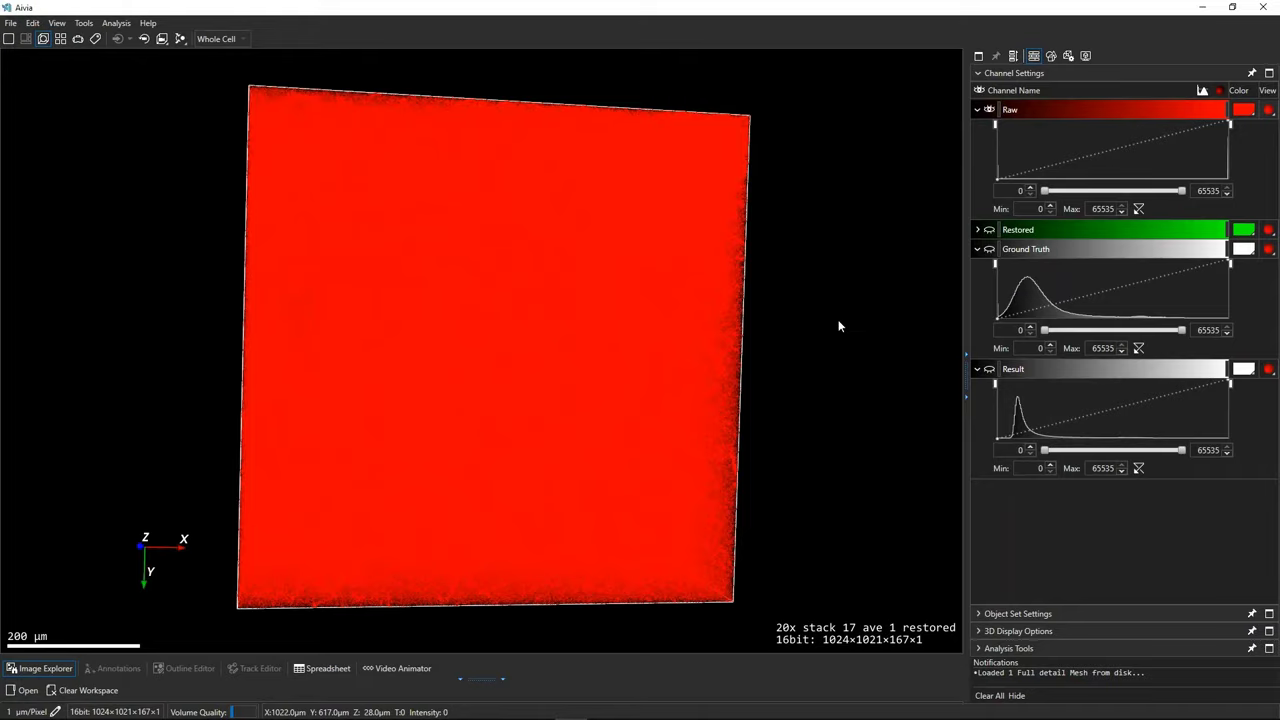
{"action": "left_click_drag", "start_coordinate": [838, 388], "coordinate": [781, 287]}
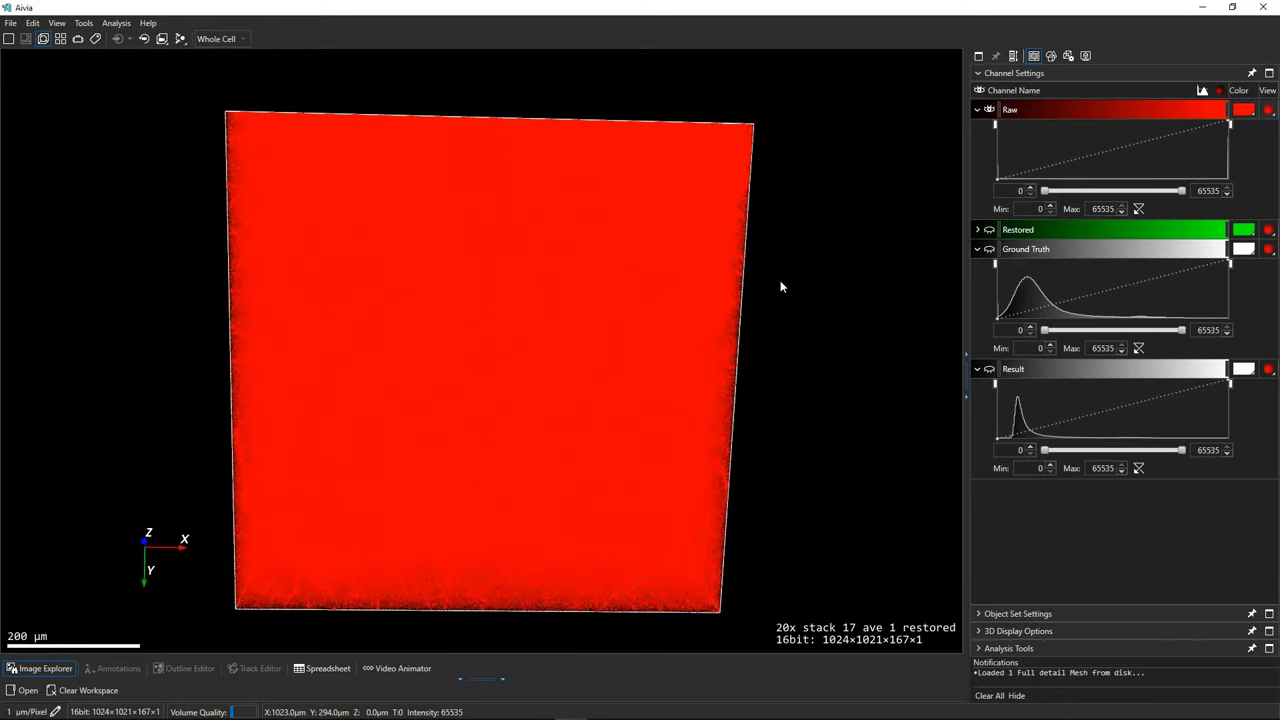
{"action": "double_click", "coordinate": [1069, 250]}
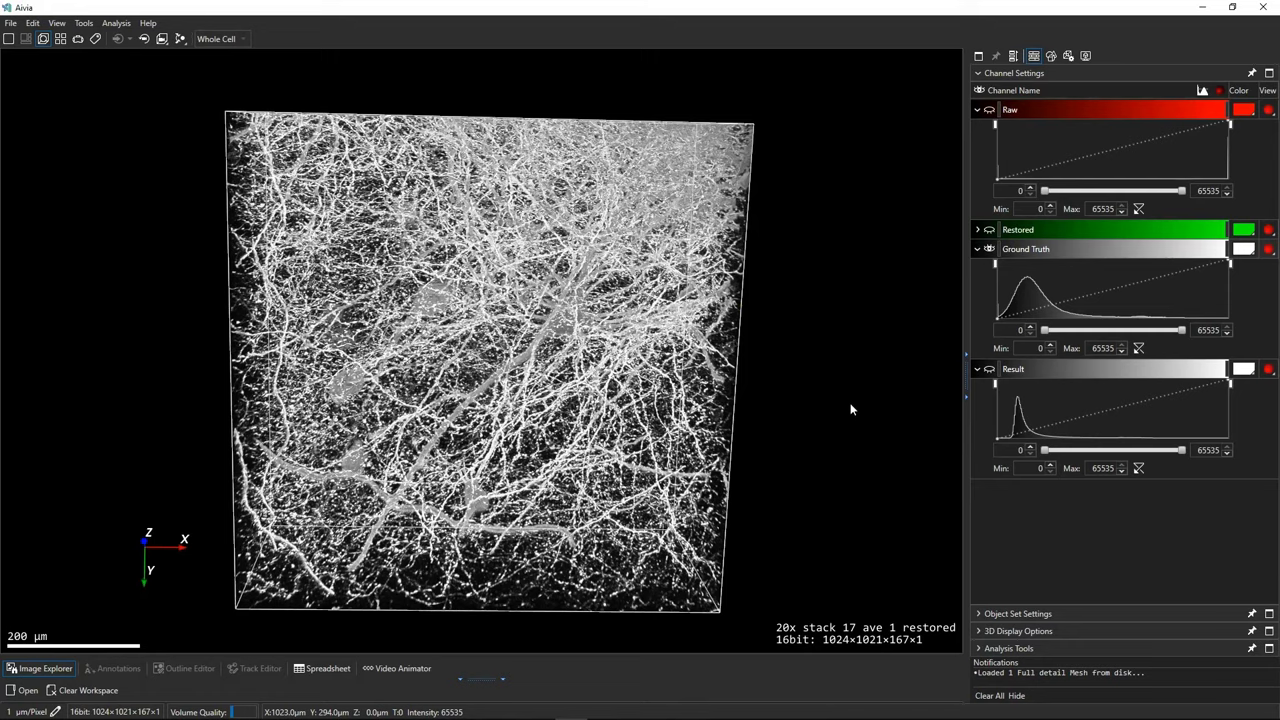
{"action": "left_click_drag", "start_coordinate": [850, 406], "coordinate": [816, 370]}
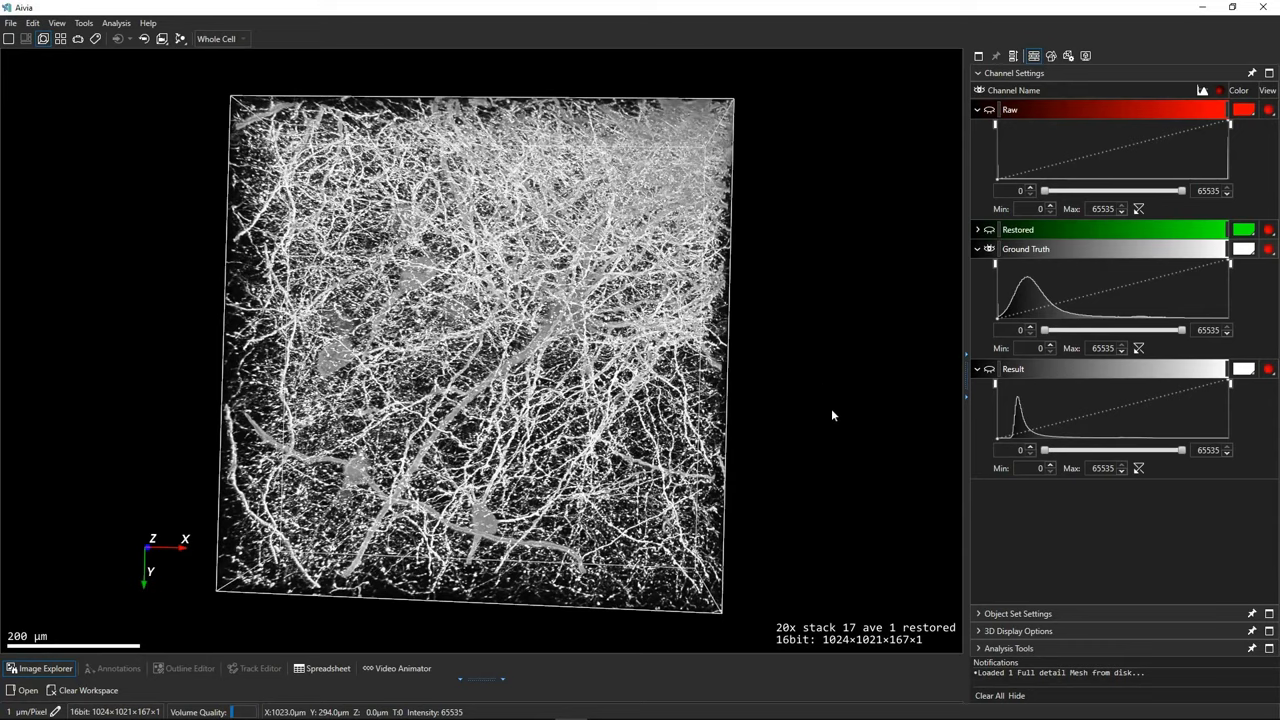
- Load the neuron40x.acmodel file as the analysis recipe and expand its input and output settings
{"action": "left_click", "coordinate": [979, 649]}
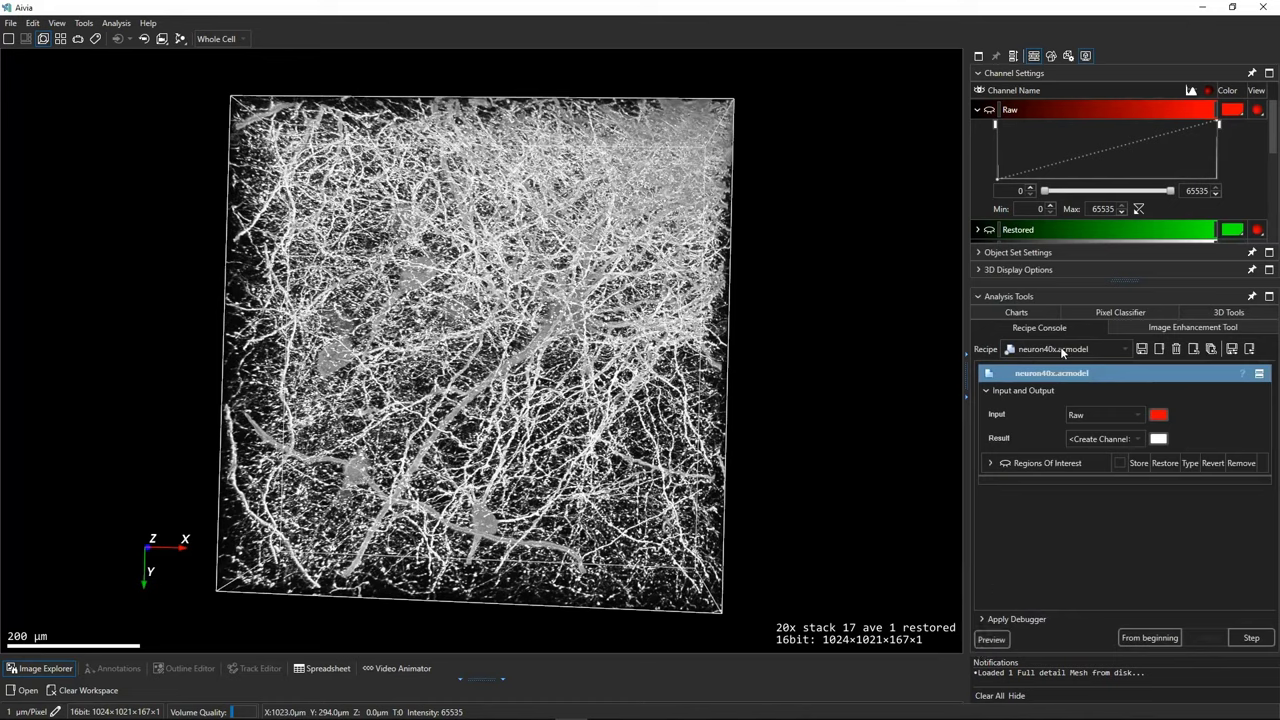
{"action": "left_click", "coordinate": [1063, 350]}
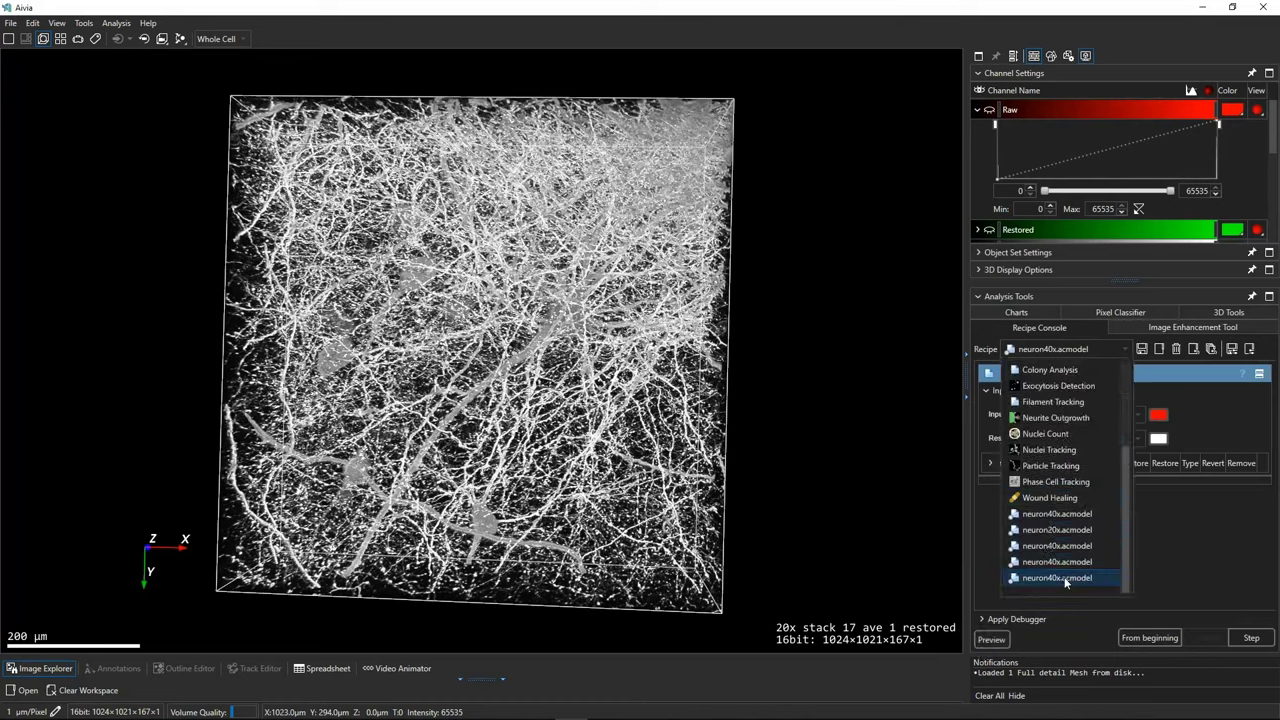
{"action": "left_click", "coordinate": [1192, 403]}
{"action": "left_click", "coordinate": [1159, 348]}
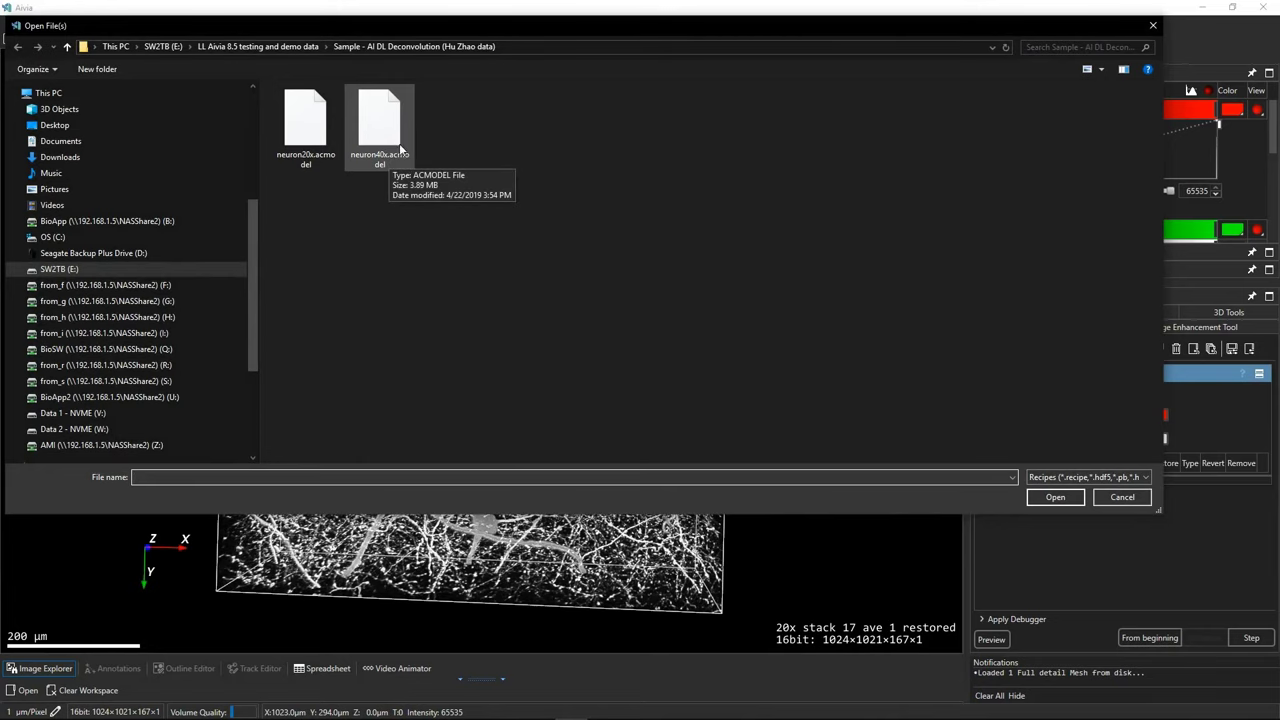
{"action": "double_click", "coordinate": [400, 150]}
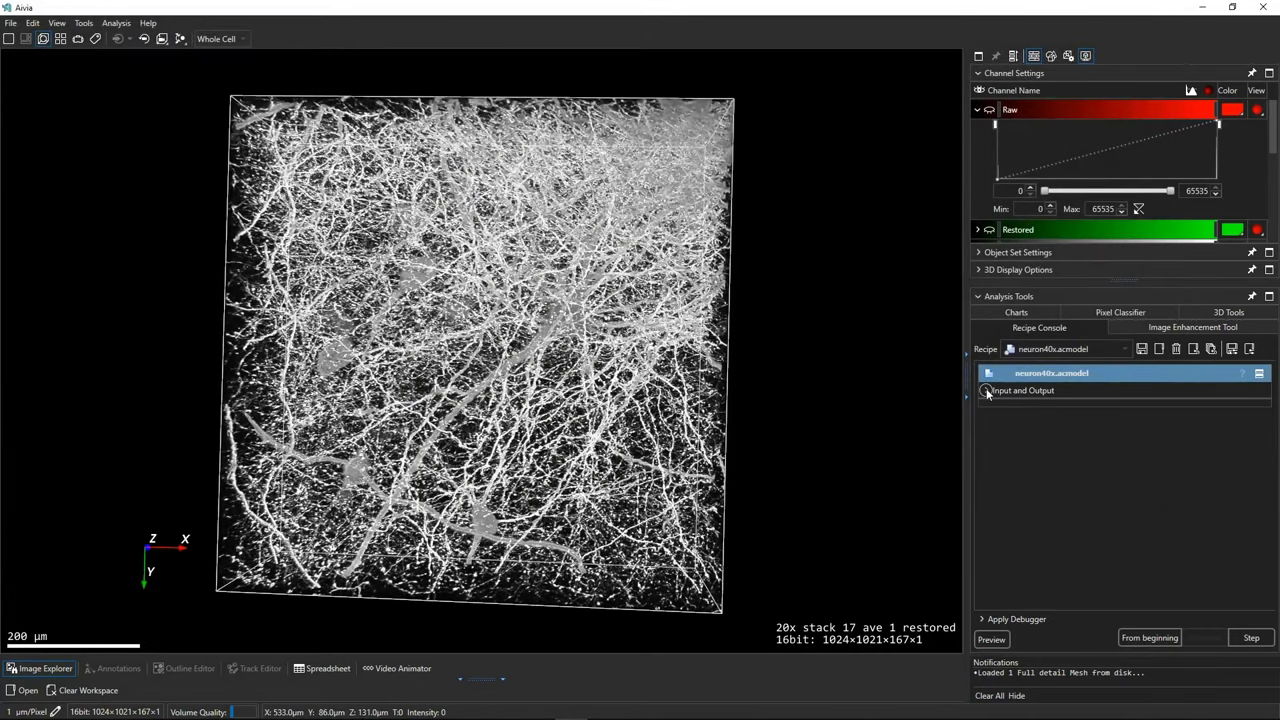
{"action": "left_click", "coordinate": [986, 391]}
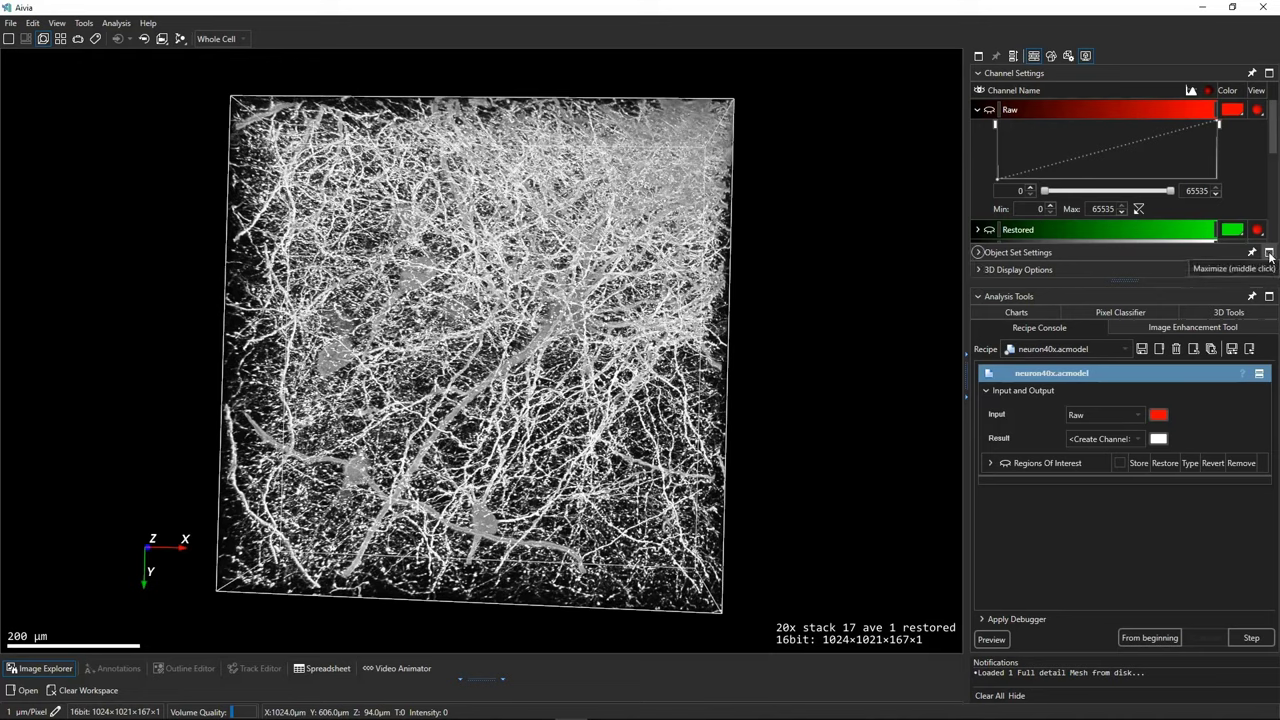
- Bring back the full channel settings and view only the Result channel in the 3D volume
{"action": "left_click", "coordinate": [1268, 74]}
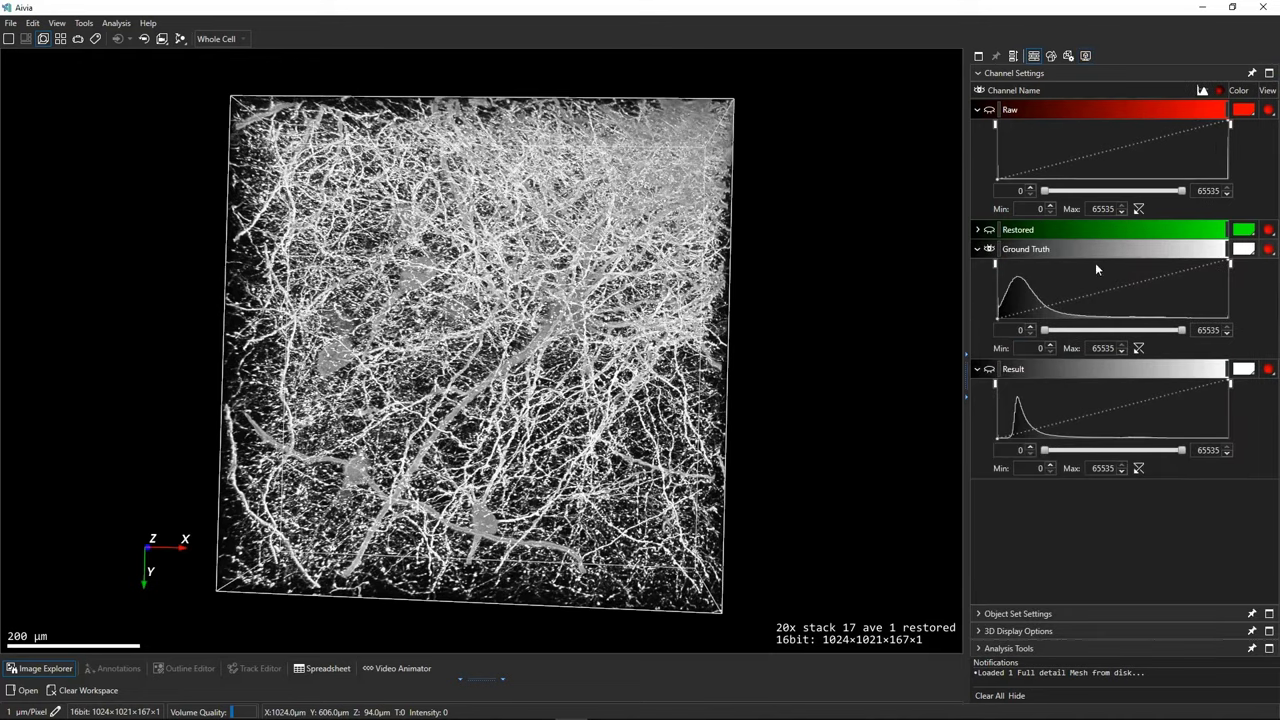
{"action": "mouse_move", "coordinate": [637, 422]}
{"action": "left_mouse_down"}
{"action": "mouse_move", "coordinate": [690, 436]}
{"action": "mouse_move", "coordinate": [655, 424]}
{"action": "left_mouse_up"}
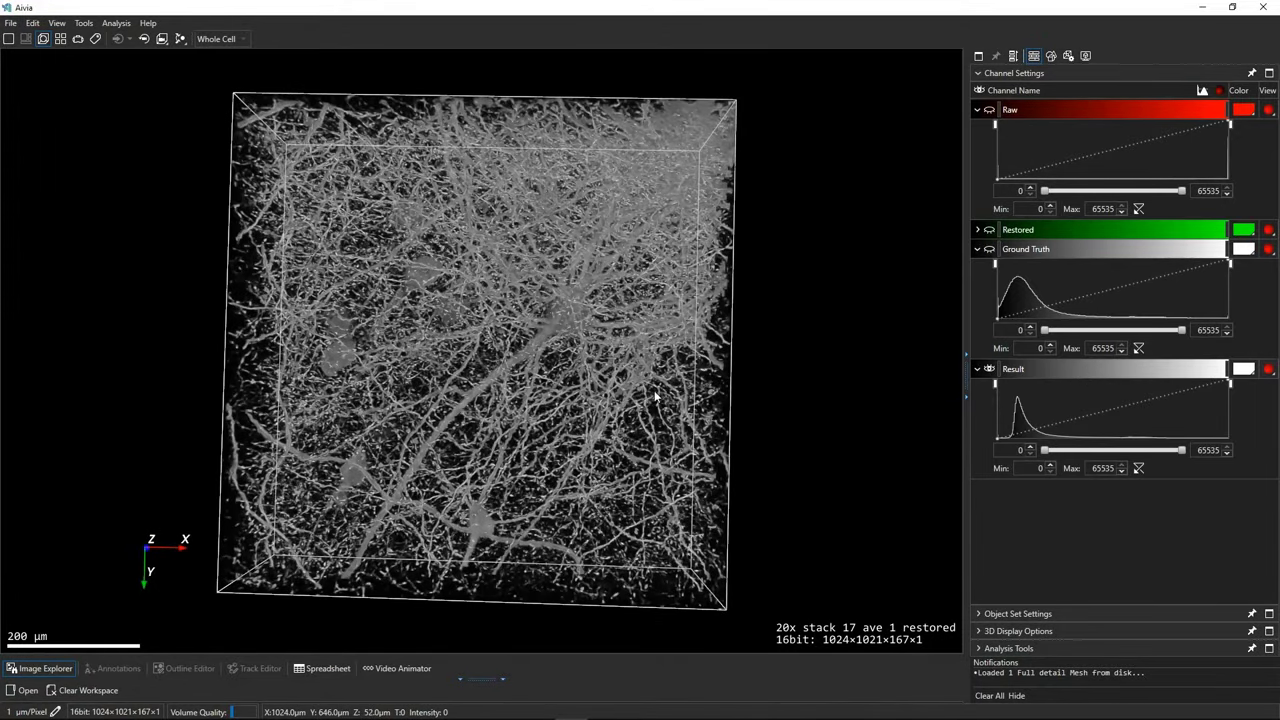
{"action": "left_click_drag", "start_coordinate": [660, 398], "coordinate": [636, 292]}
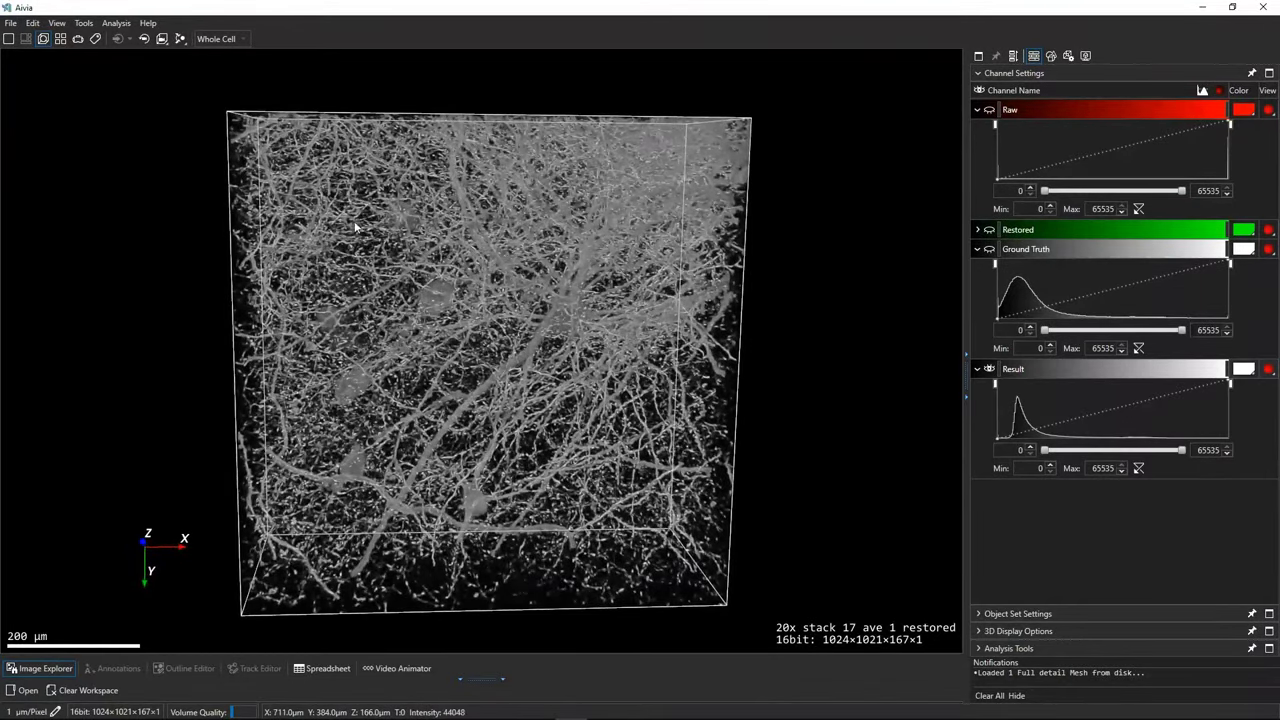
- Examine the Raw channel alone in the 2D slice view at Z slice 42, magnified to 300%
{"action": "left_click", "coordinate": [9, 39]}
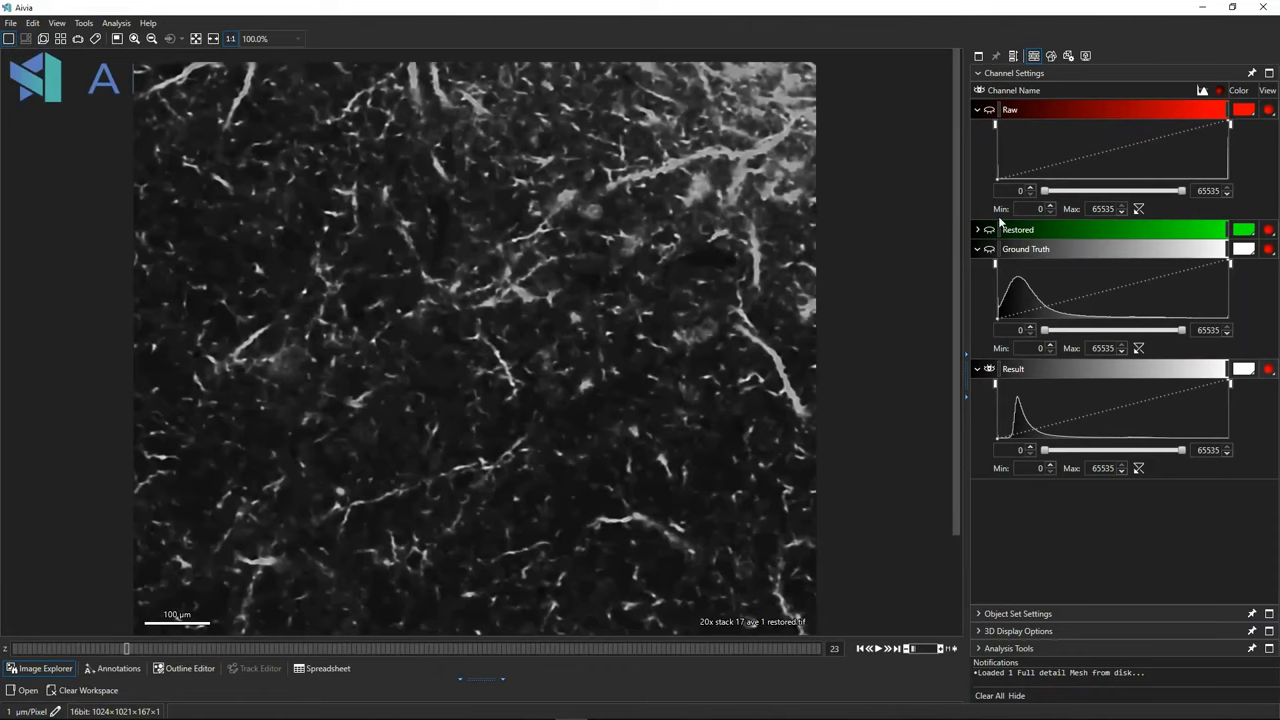
{"action": "double_click", "coordinate": [1051, 109]}
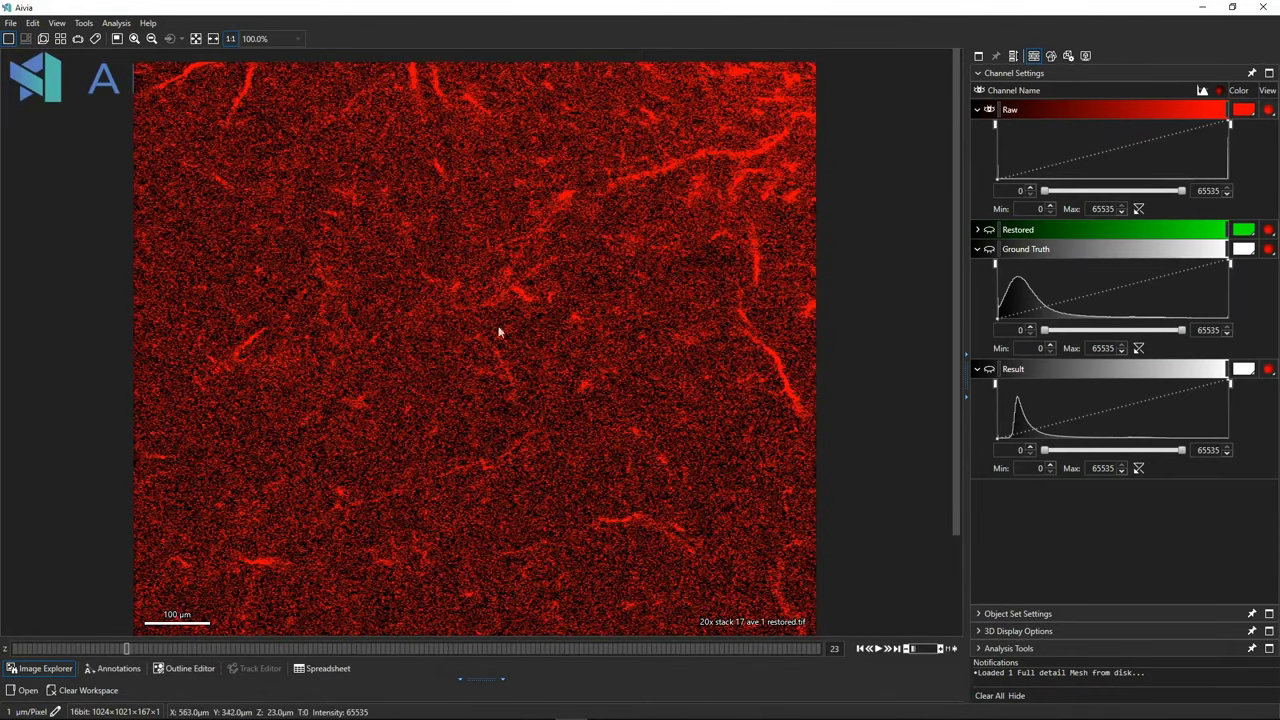
{"action": "left_click_drag", "start_coordinate": [192, 646], "coordinate": [220, 657]}
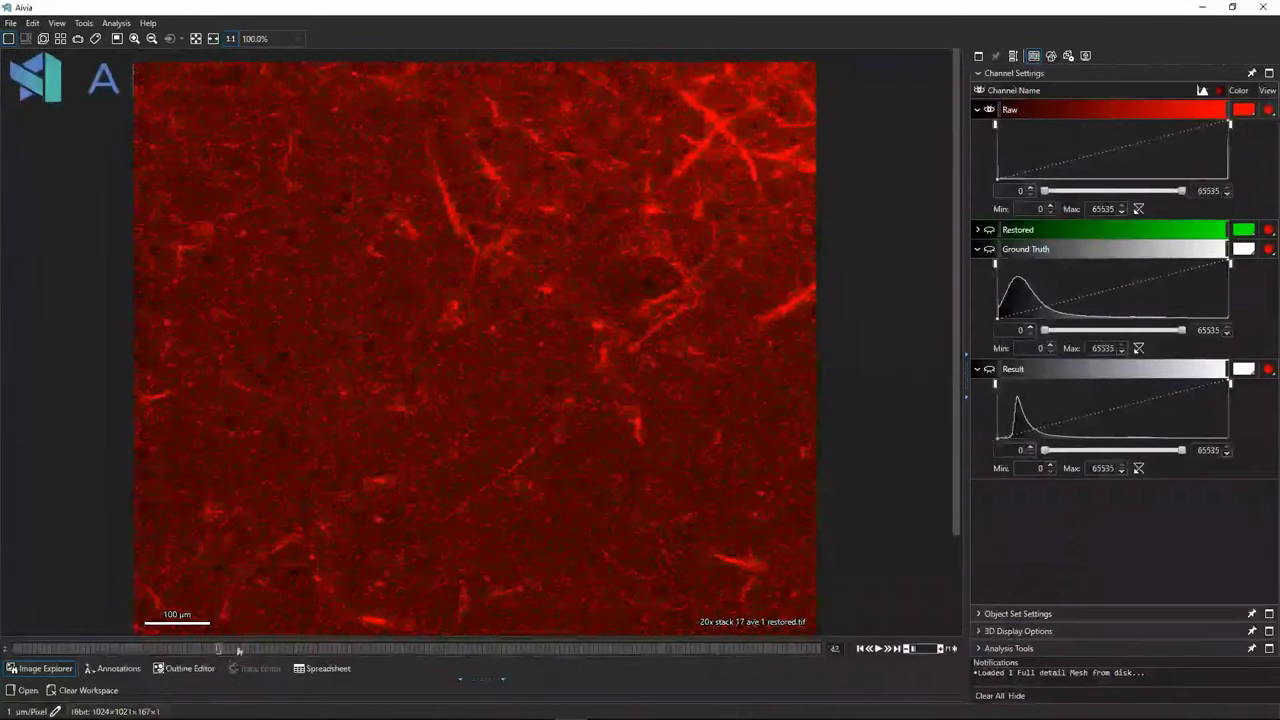
{"action": "scroll", "coordinate": [419, 431], "scroll_direction": "up", "scroll_amount": 3}
{"action": "scroll", "coordinate": [420, 436], "scroll_direction": "up", "scroll_amount": 2}
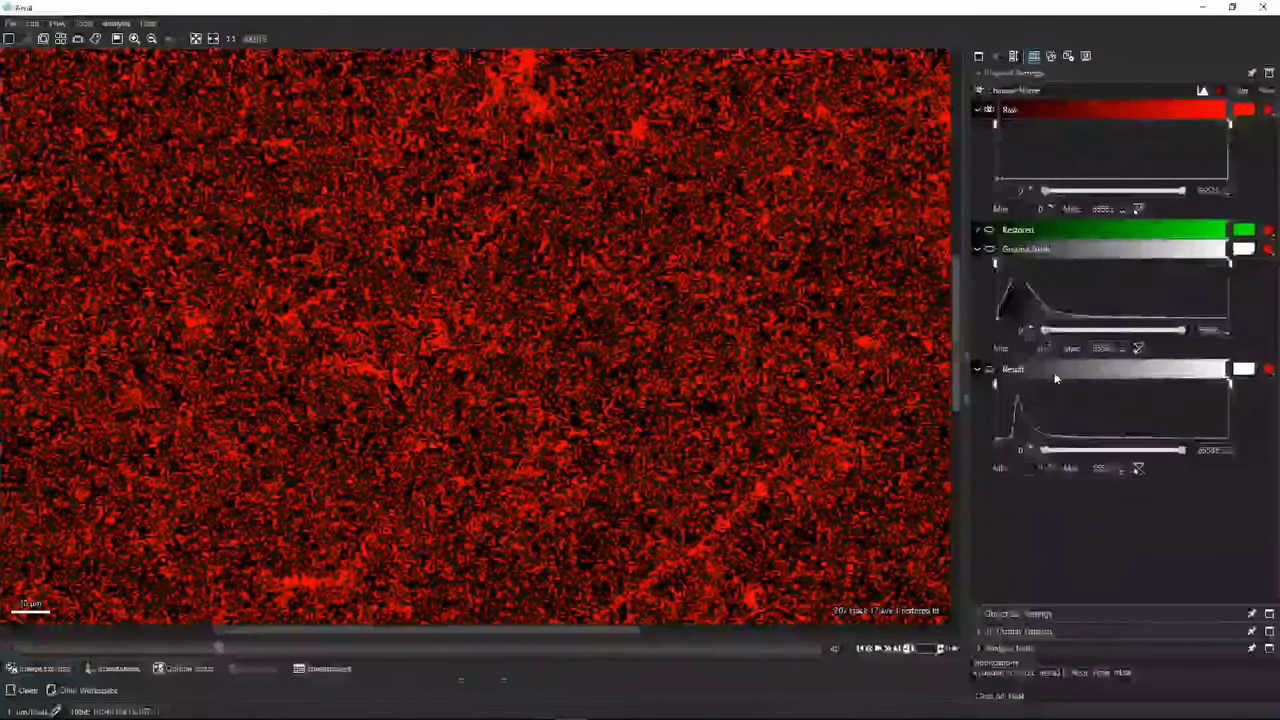
- View the Result channel alone, go to Z slice 110, and compare its neurites with those in the Ground Truth channel
{"action": "key", "text": "4"}
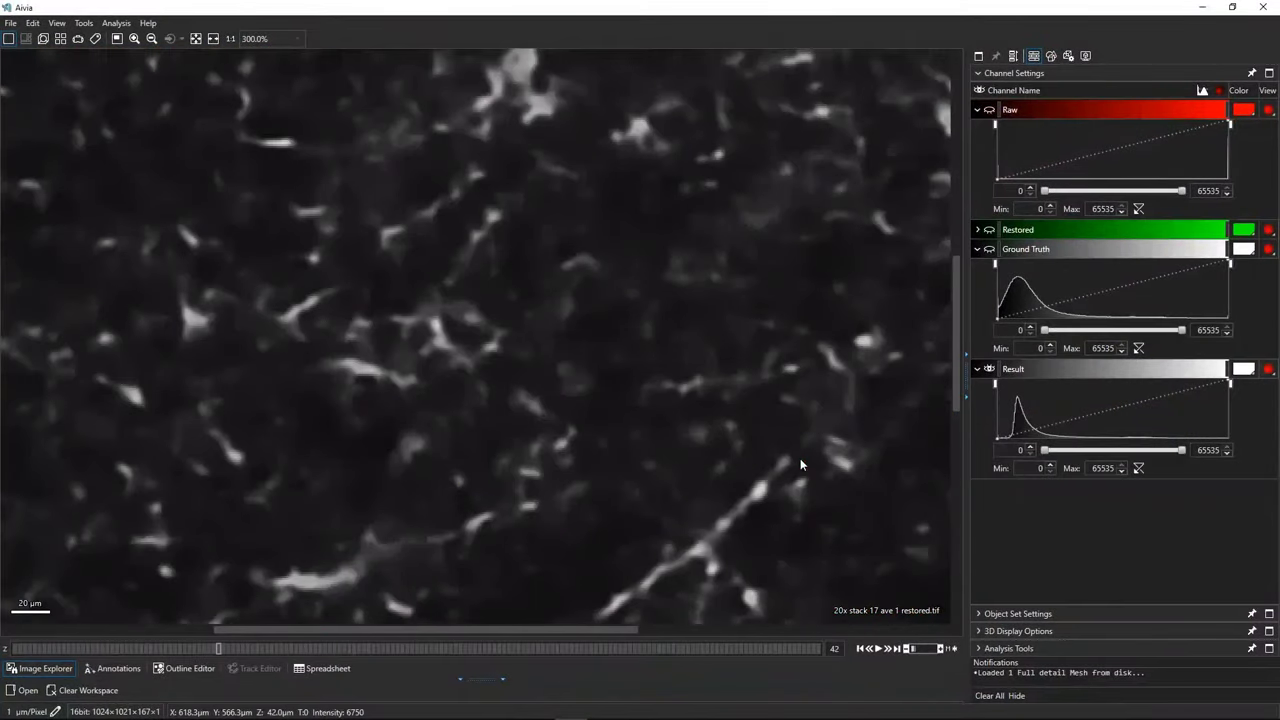
{"action": "left_click_drag", "start_coordinate": [222, 650], "coordinate": [548, 654]}
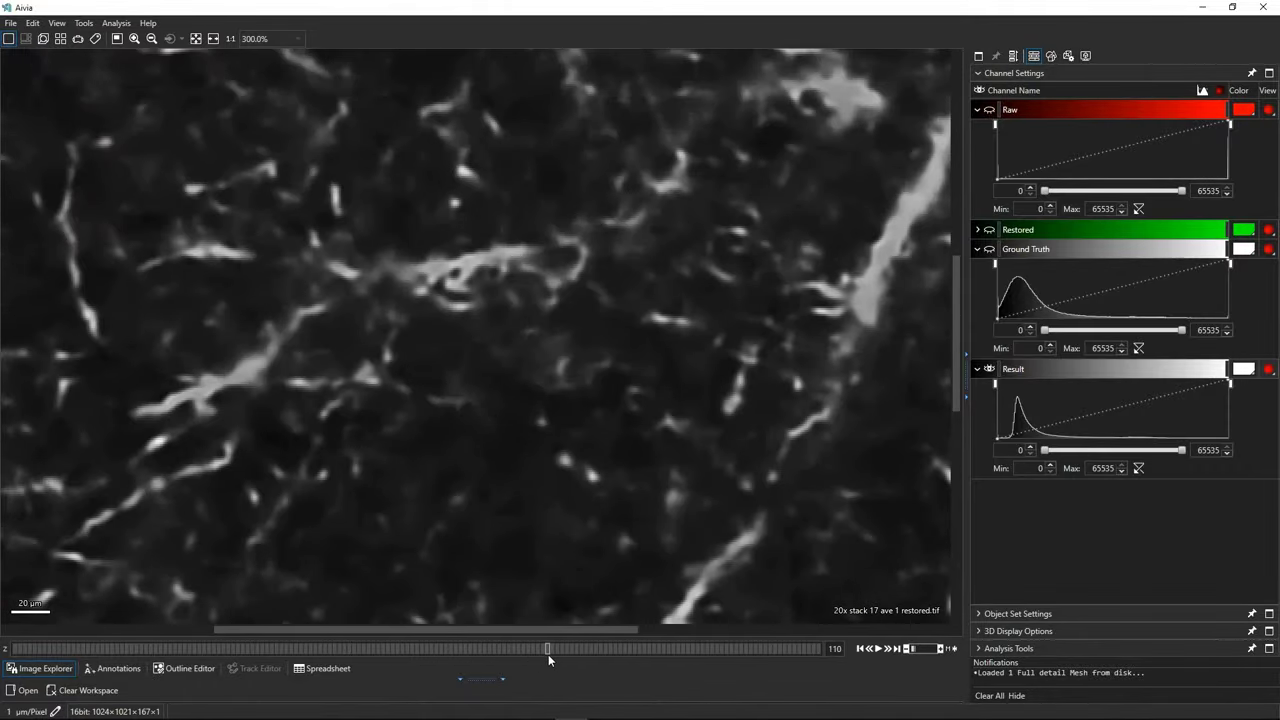
{"action": "double_click", "coordinate": [1073, 250]}
{"action": "left_click_drag", "start_coordinate": [416, 399], "coordinate": [757, 291]}
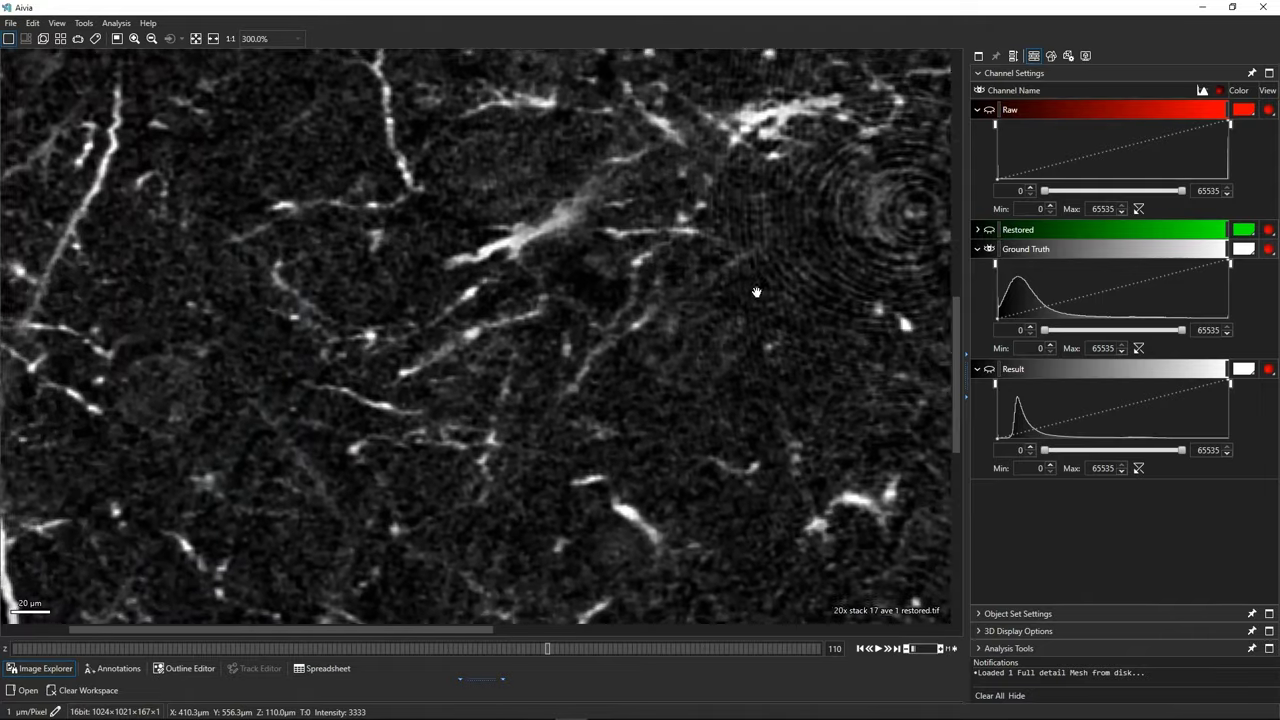
{"action": "left_click_drag", "start_coordinate": [232, 238], "coordinate": [430, 347]}
{"action": "scroll", "coordinate": [430, 346], "scroll_direction": "down", "scroll_amount": 1}
{"action": "scroll", "coordinate": [190, 300], "scroll_direction": "up", "scroll_amount": 2}
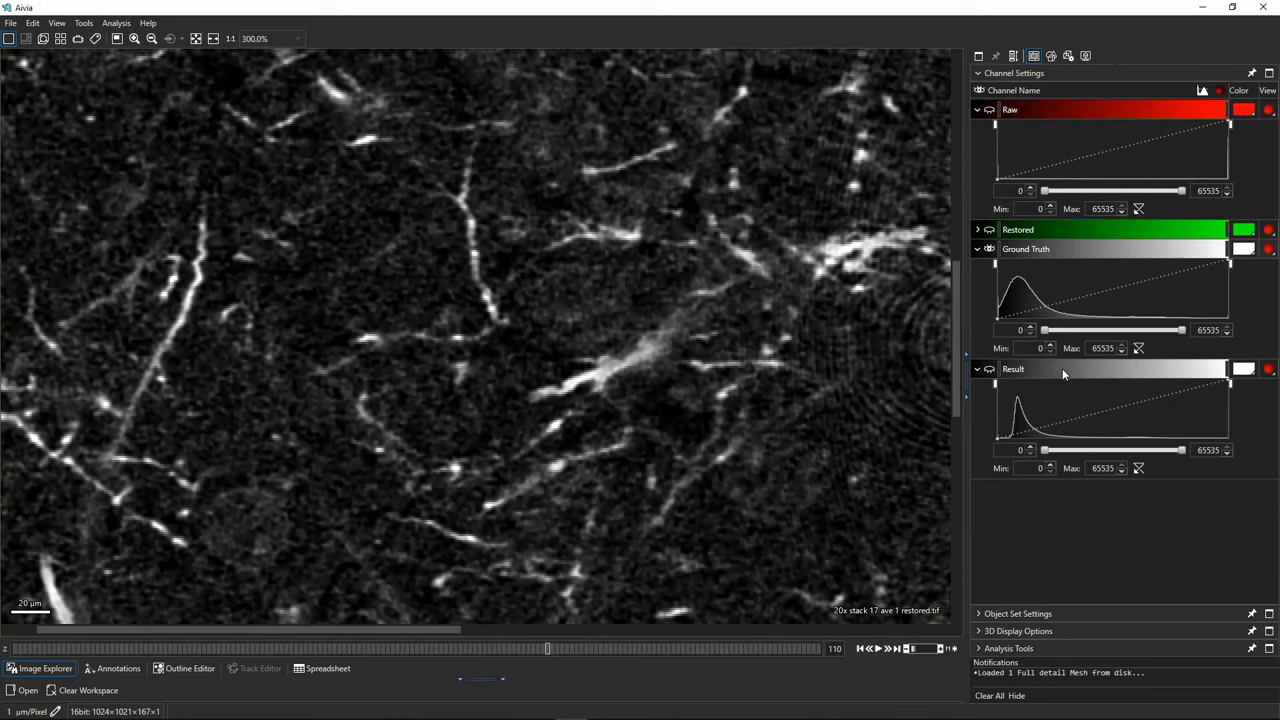
{"action": "left_click", "coordinate": [1062, 368]}
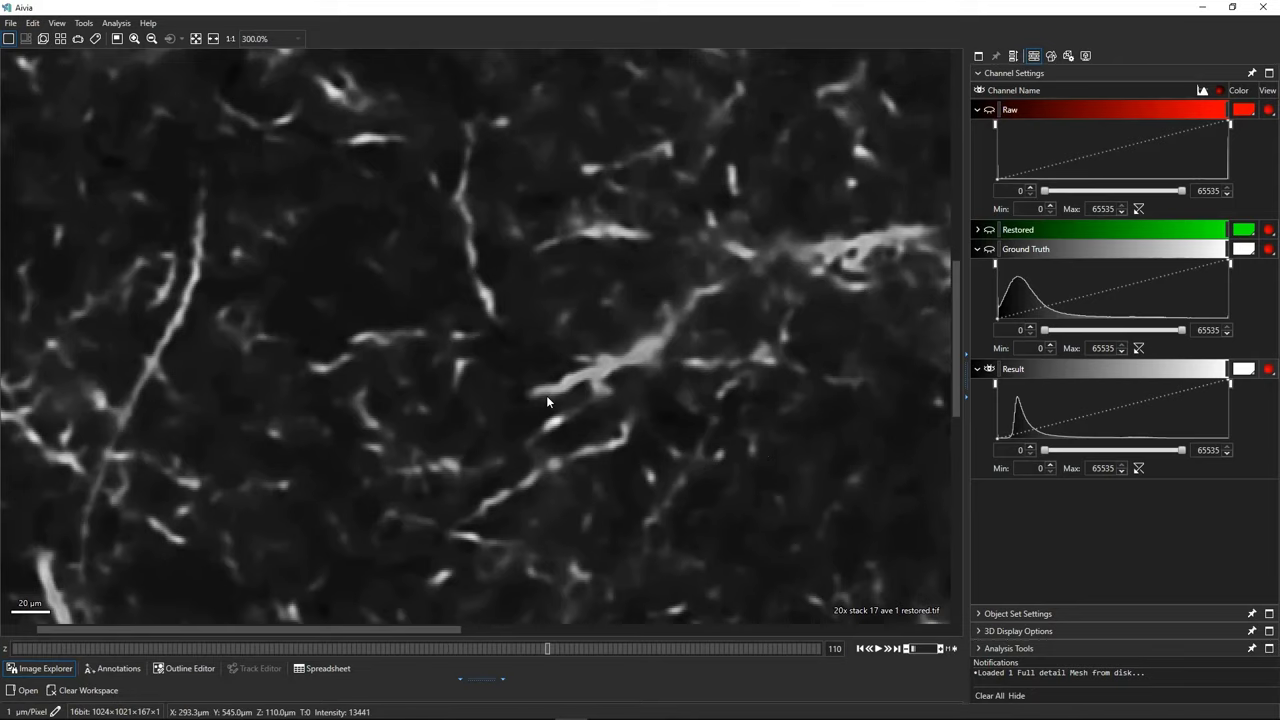
{"action": "scroll", "coordinate": [546, 400], "scroll_direction": "down", "scroll_amount": 5}
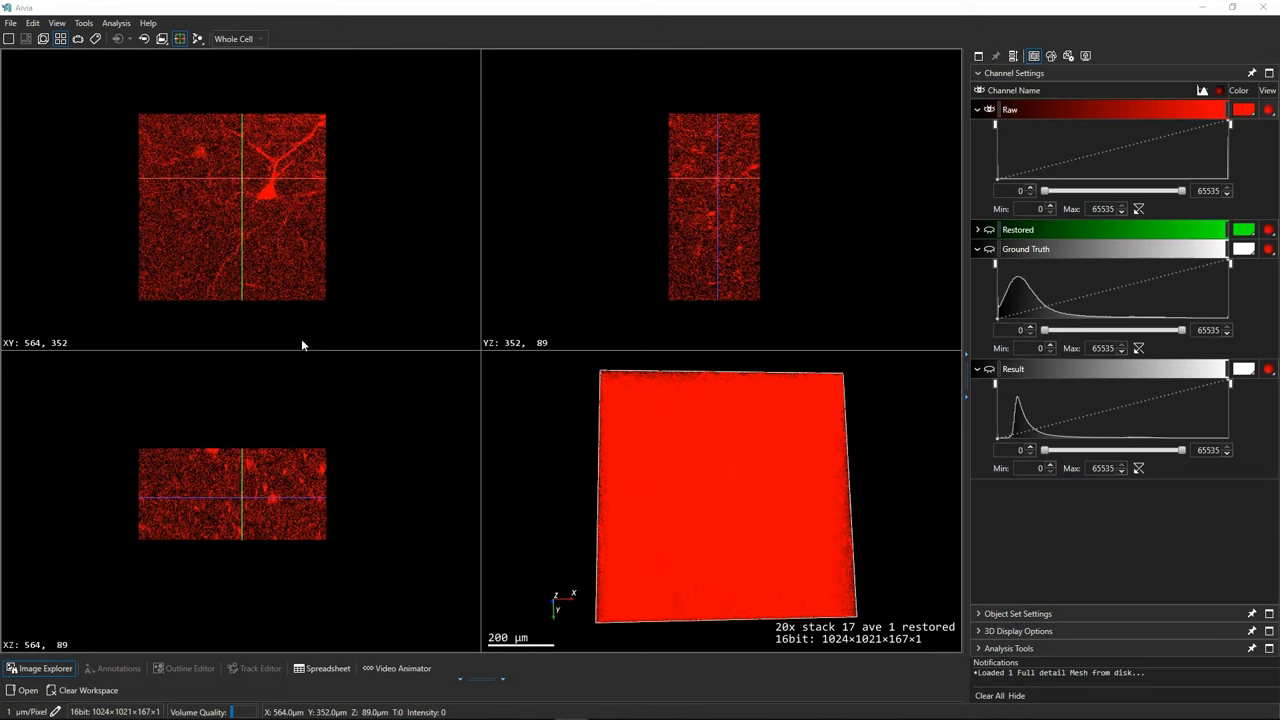
- Move the orthogonal crosshairs to X 680, Z 74 near the cell body and show only the Result channel
{"action": "left_click", "coordinate": [263, 488]}
{"action": "scroll", "coordinate": [272, 183], "scroll_direction": "up", "scroll_amount": 3}
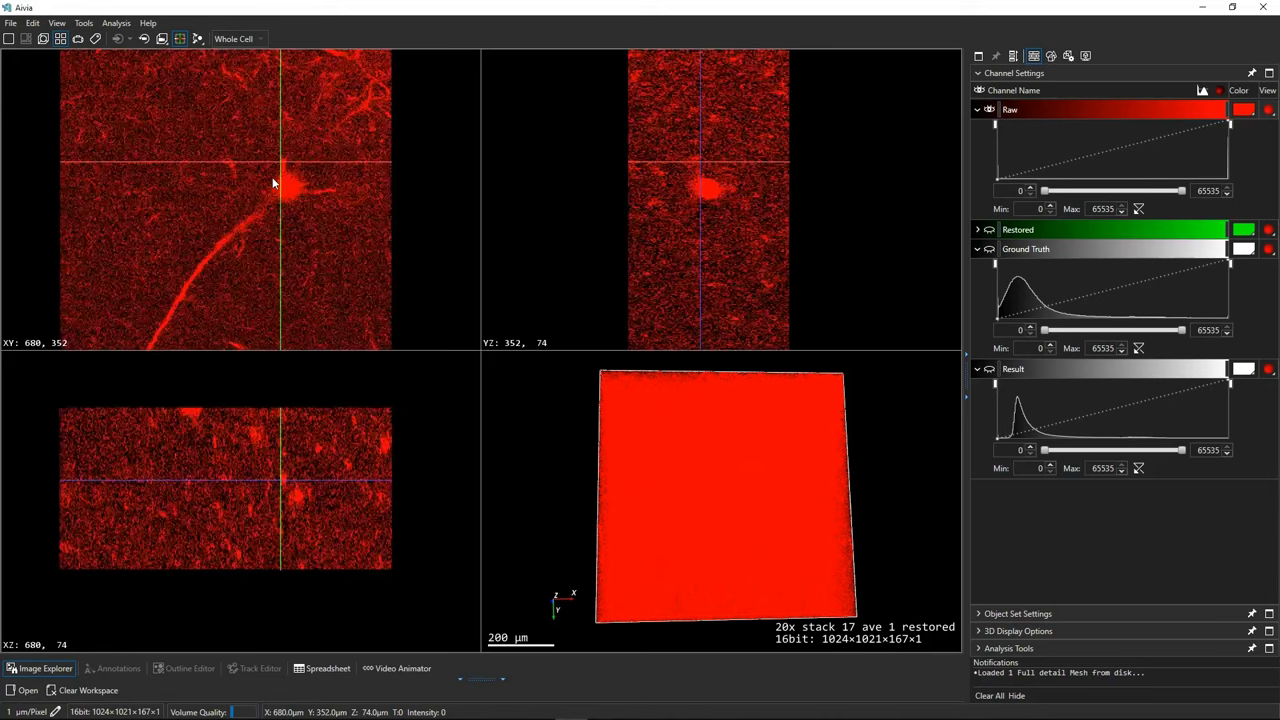
{"action": "left_click", "coordinate": [1056, 368]}
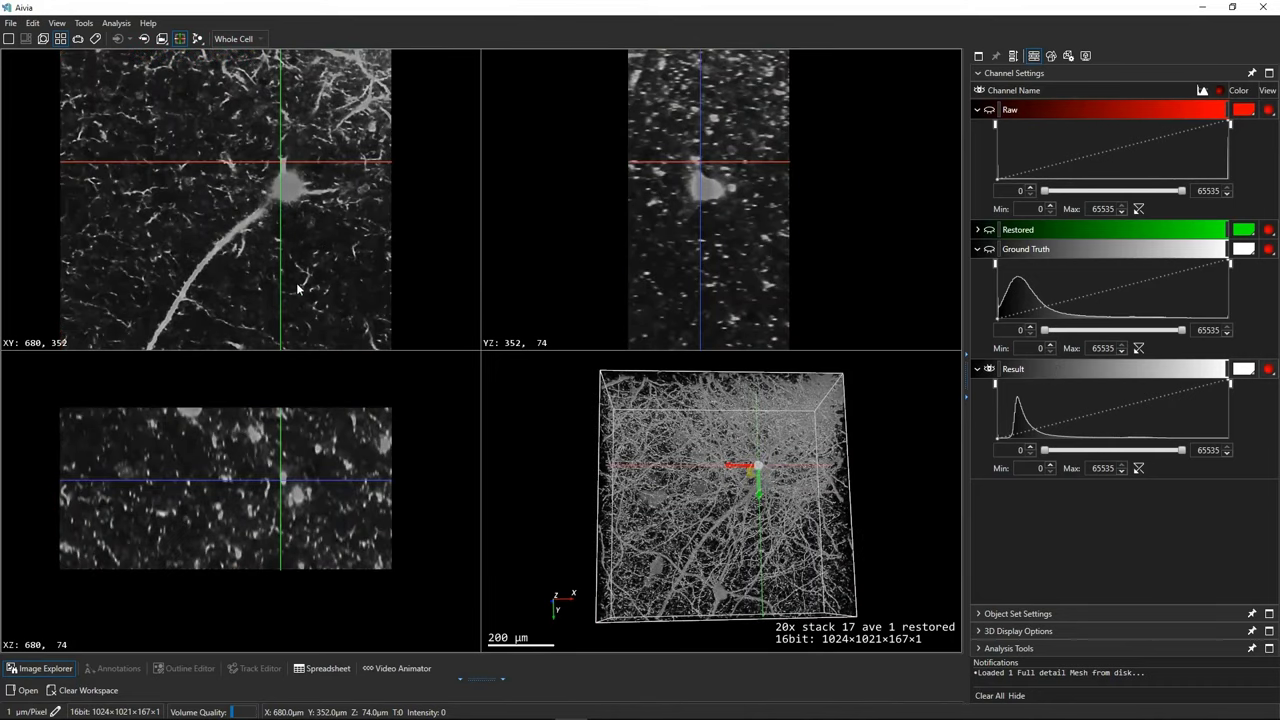
- Centre the orthogonal crosshairs on the thin neurite below the cell body at X 731, Y 675, Z 73
{"action": "scroll", "coordinate": [330, 296], "scroll_direction": "up", "scroll_amount": 3}
{"action": "left_click_drag", "start_coordinate": [330, 296], "coordinate": [258, 213]}
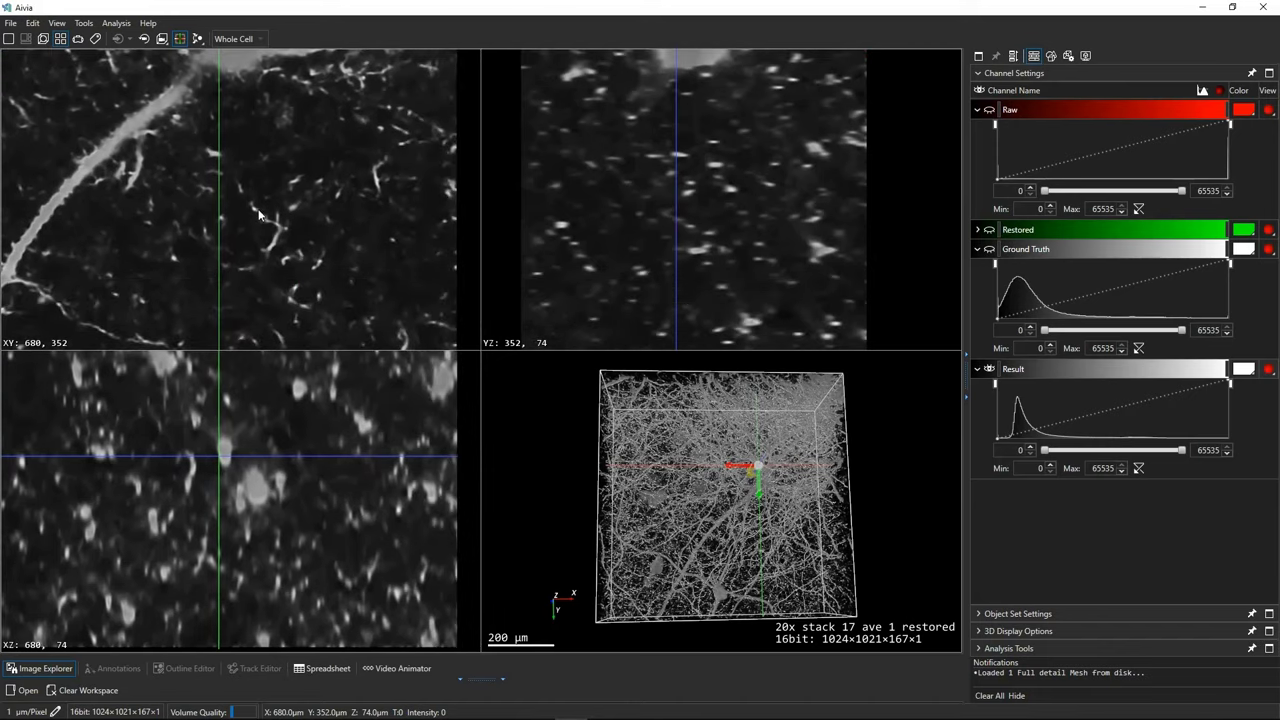
{"action": "left_click", "coordinate": [256, 211]}
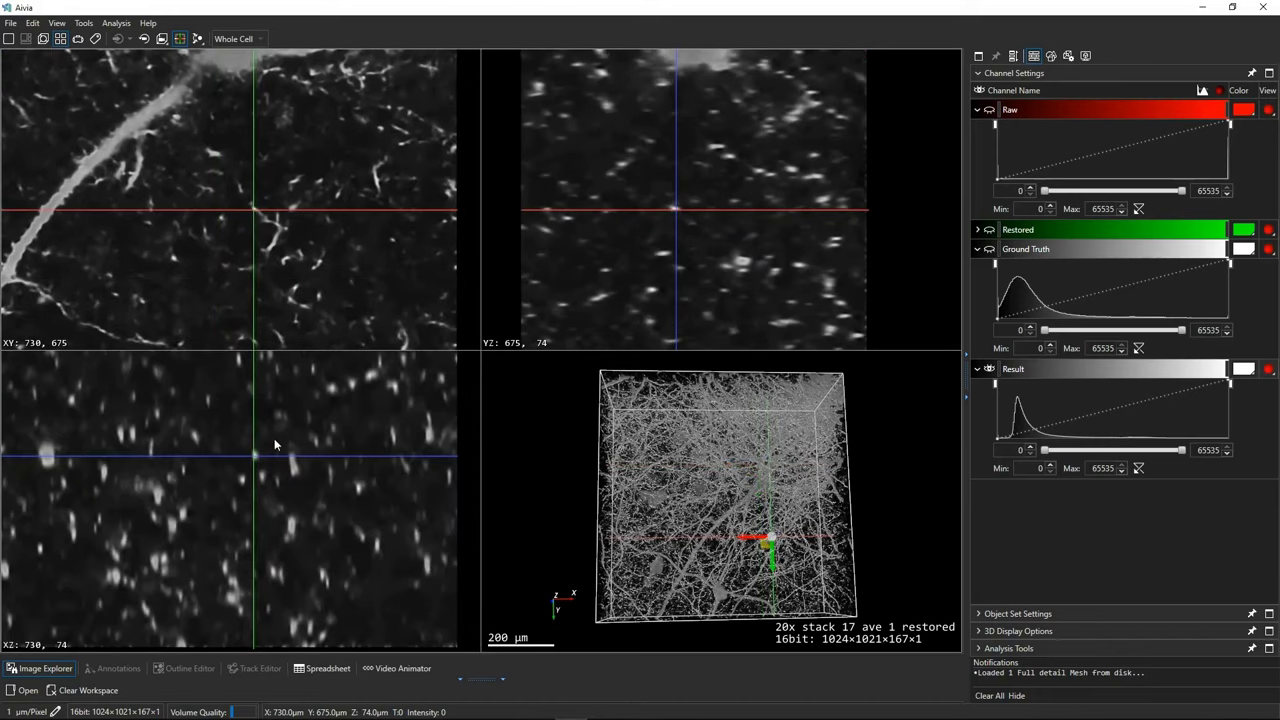
{"action": "scroll", "coordinate": [274, 444], "scroll_direction": "up", "scroll_amount": 2}
{"action": "left_click_drag", "start_coordinate": [273, 440], "coordinate": [206, 487]}
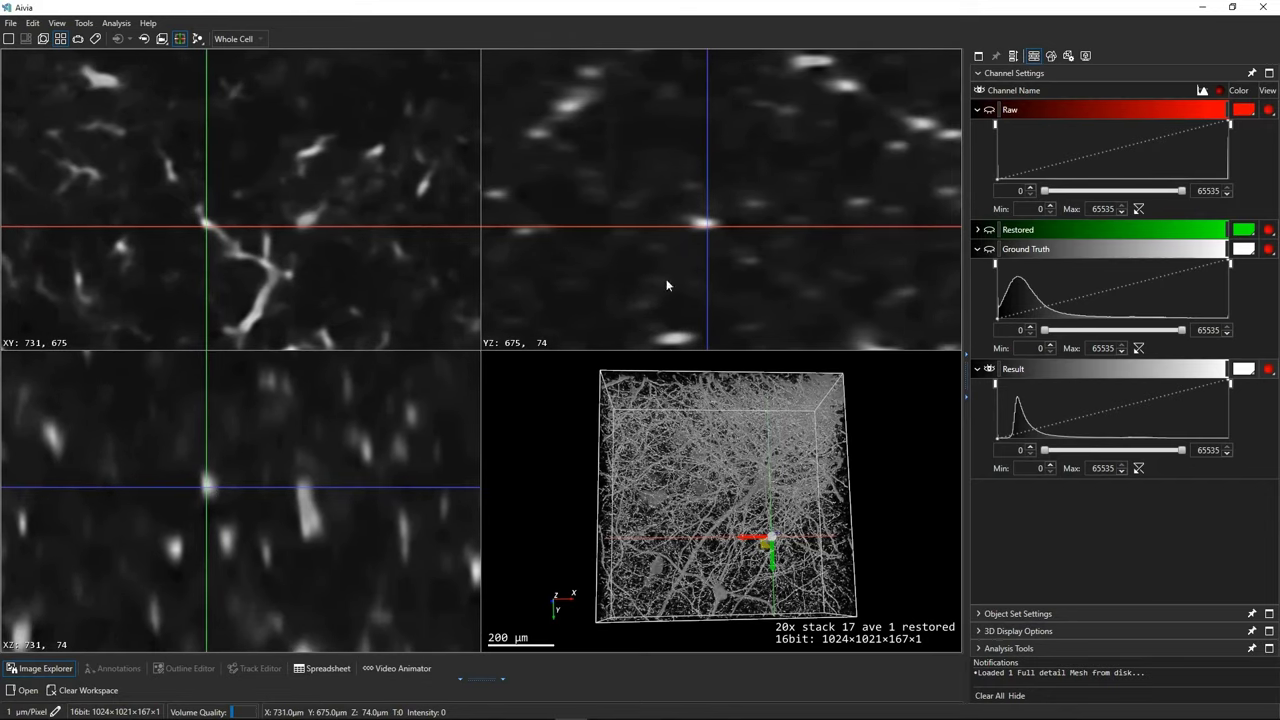
{"action": "left_click", "coordinate": [703, 227]}
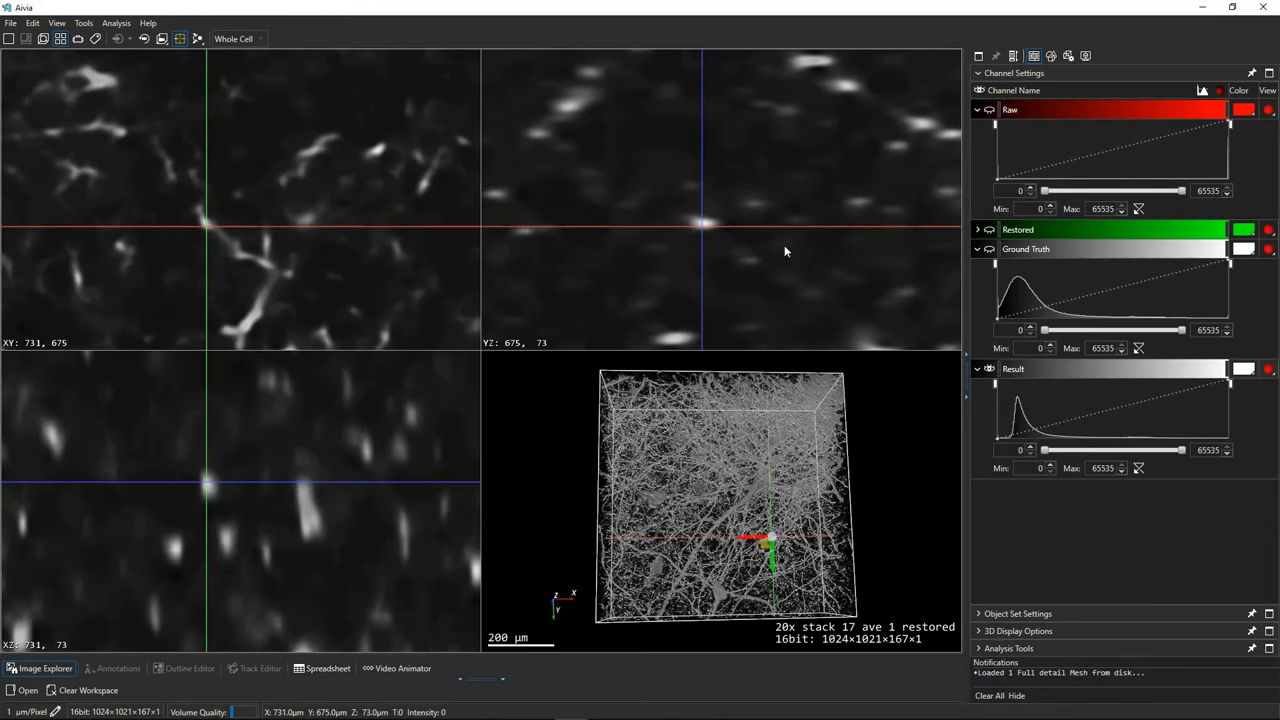
- Show only the Ground Truth channel and inspect the same neurite up close with the crosshairs at Y 673
{"action": "left_click", "coordinate": [1068, 247]}
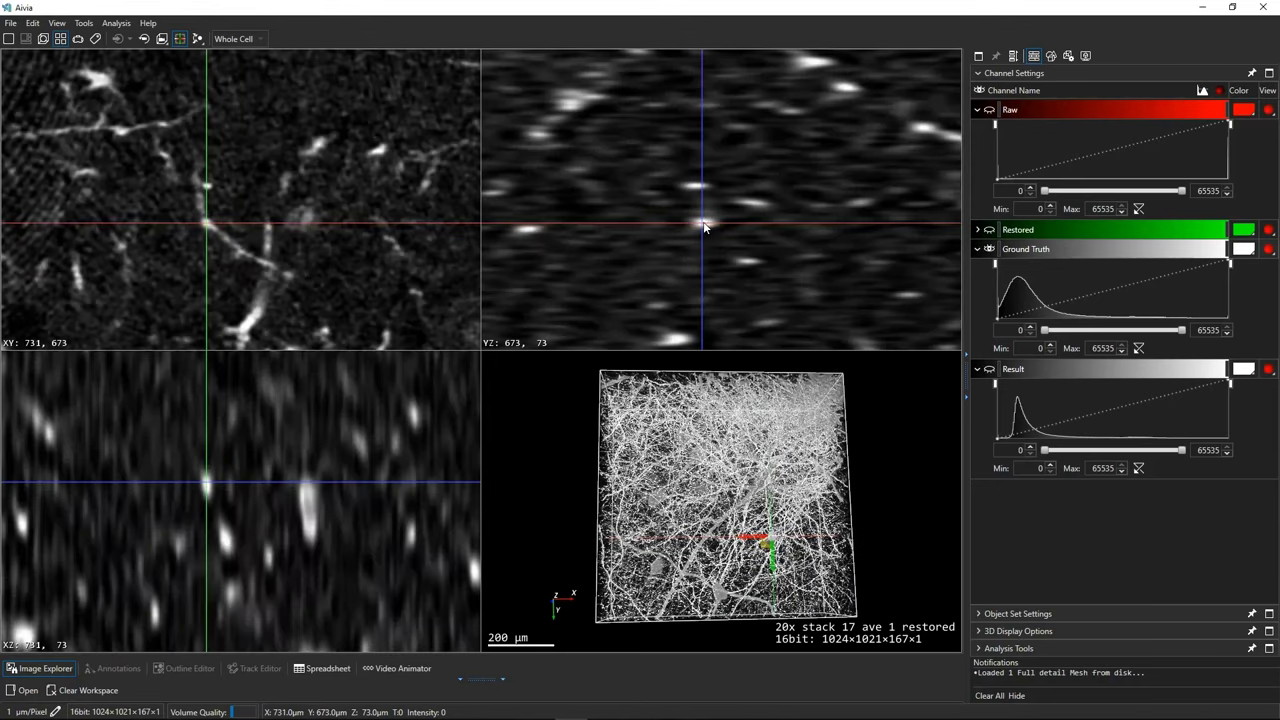
{"action": "left_click", "coordinate": [216, 229]}
{"action": "scroll", "coordinate": [208, 233], "scroll_direction": "up", "scroll_amount": 2}
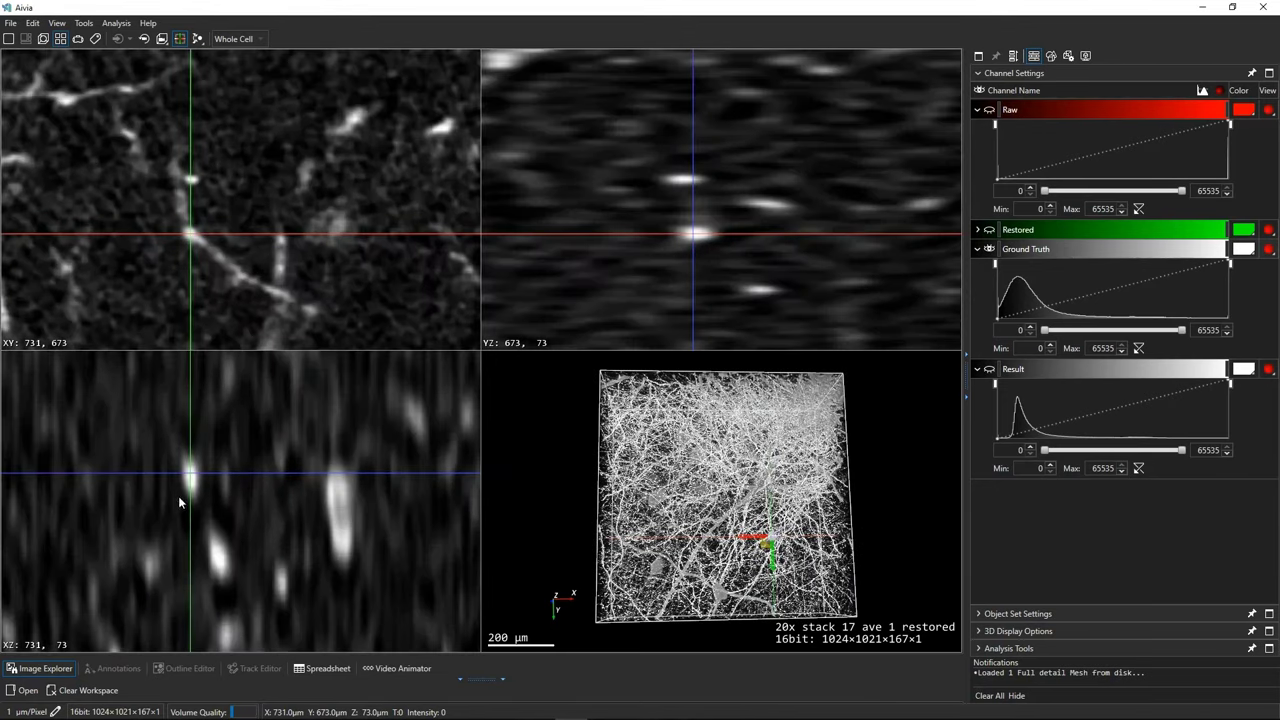
- Compare Raw and Result at the neurite by showing Raw alone, Result alone, and Raw alone again
{"action": "left_click", "coordinate": [1153, 109]}
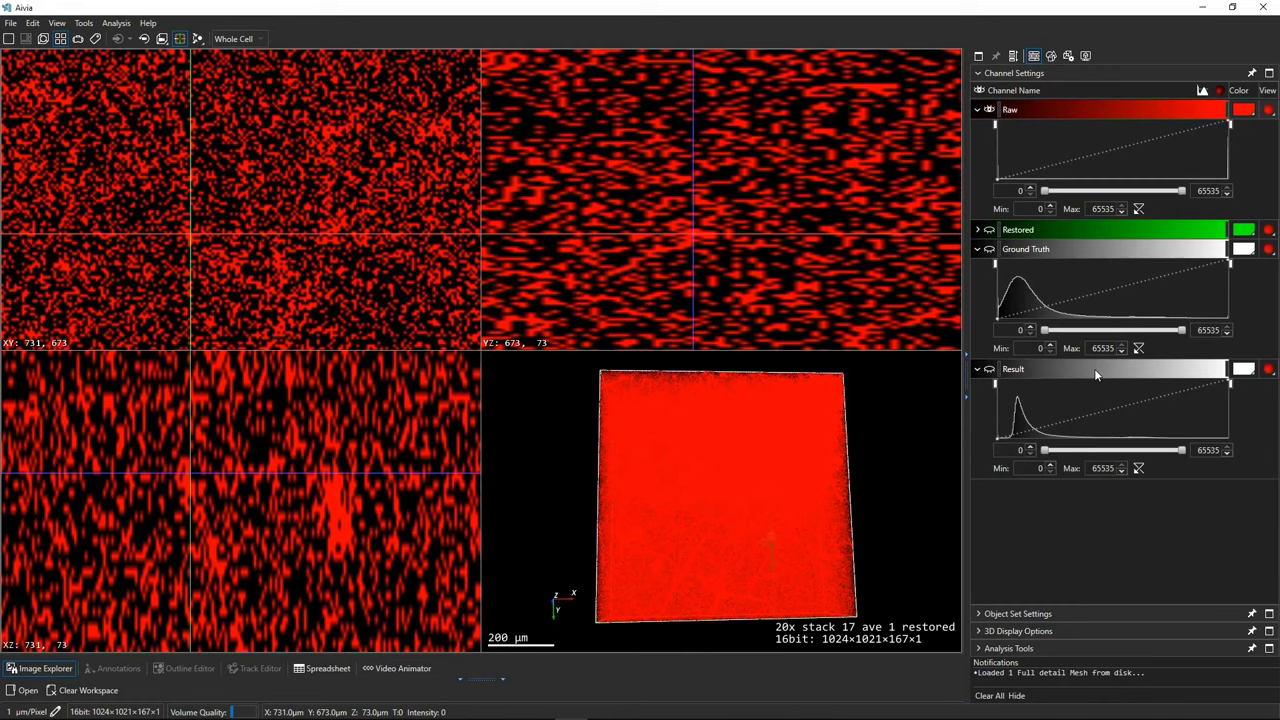
{"action": "left_click", "coordinate": [1043, 366]}
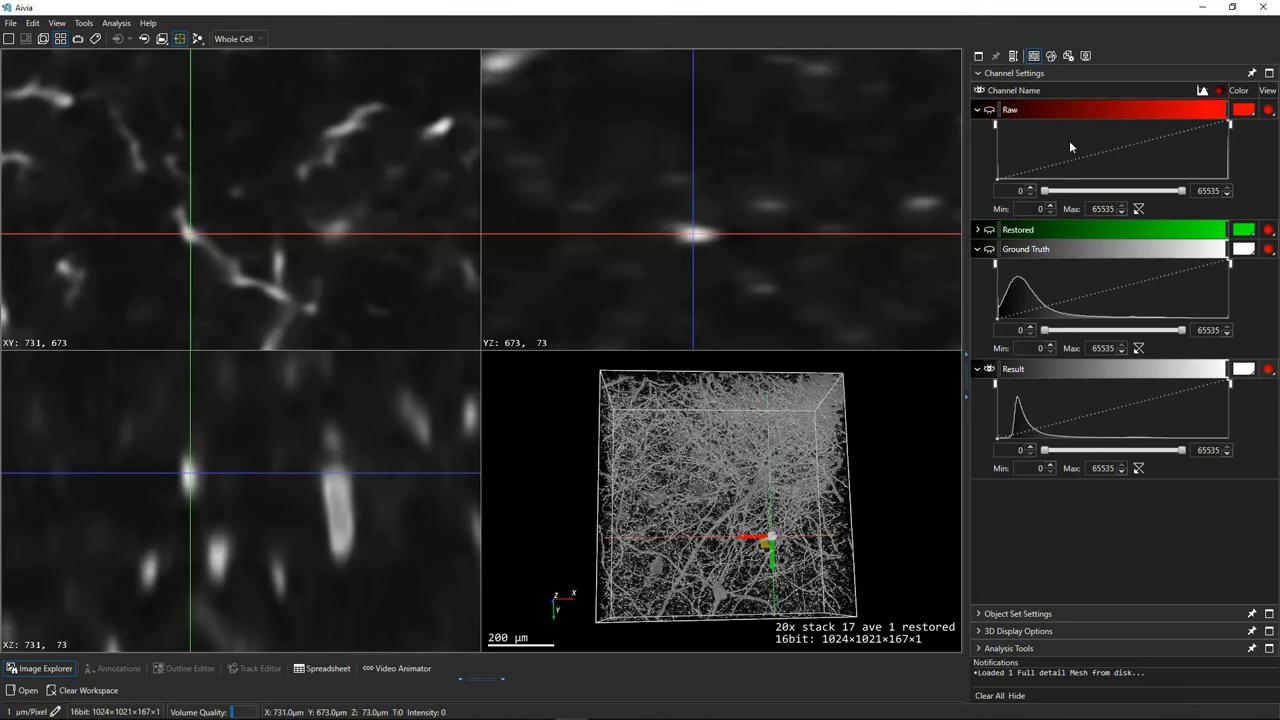
{"action": "double_click", "coordinate": [1071, 111]}
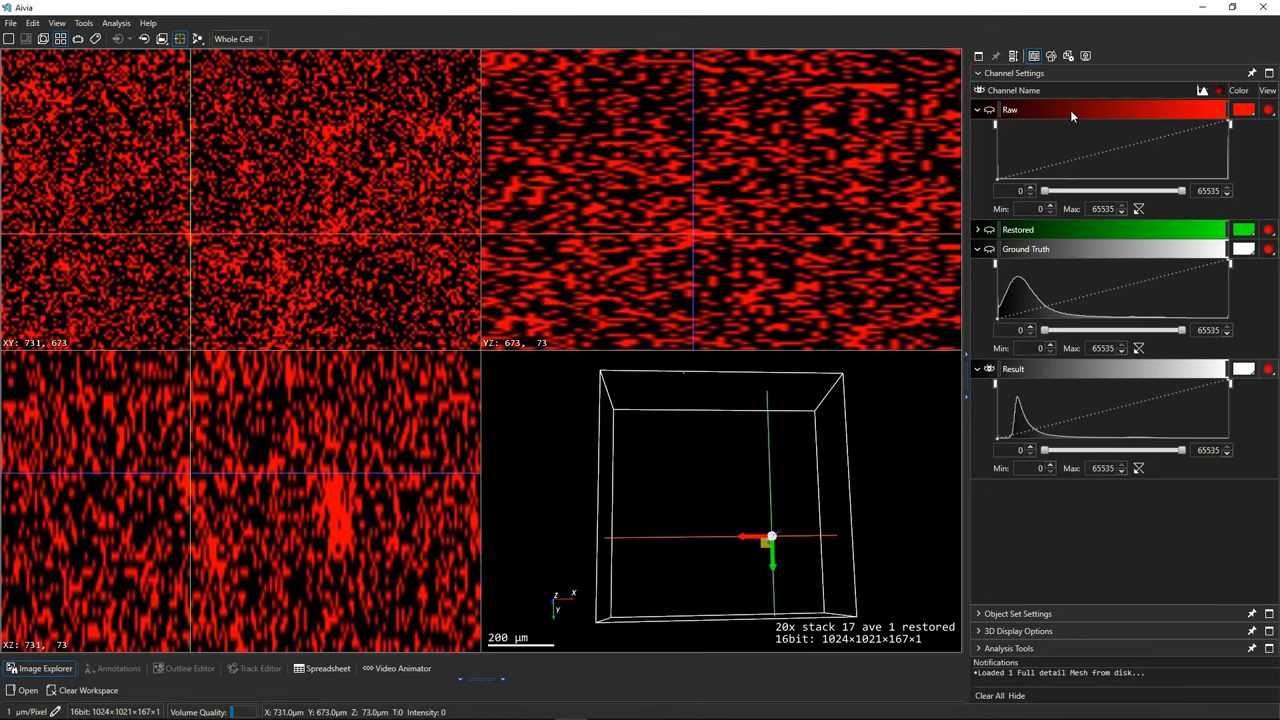
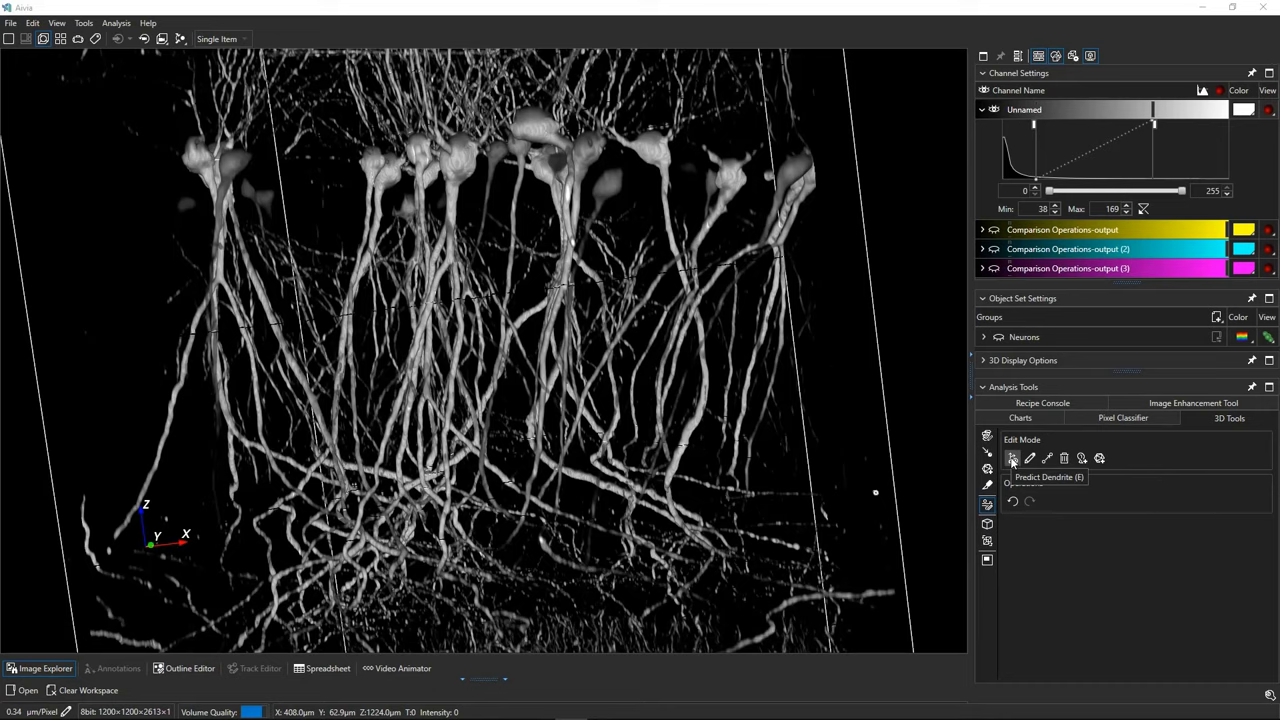
- Start Predict Dendrite on the large central neuron's trunk near its branch point, using a dendrite radius of 7.5
{"action": "left_click", "coordinate": [1012, 458]}
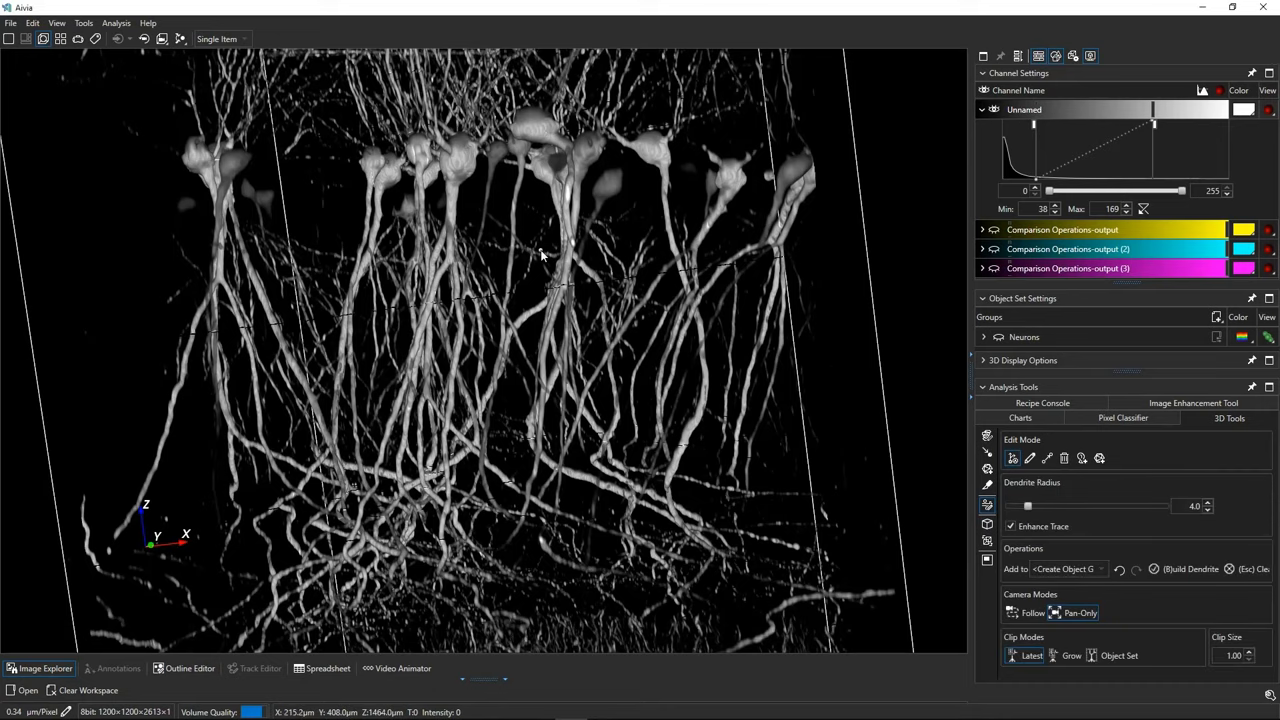
{"action": "scroll", "coordinate": [528, 271], "scroll_direction": "up", "scroll_amount": 5}
{"action": "middle_click_drag", "start_coordinate": [528, 271], "coordinate": [600, 520]}
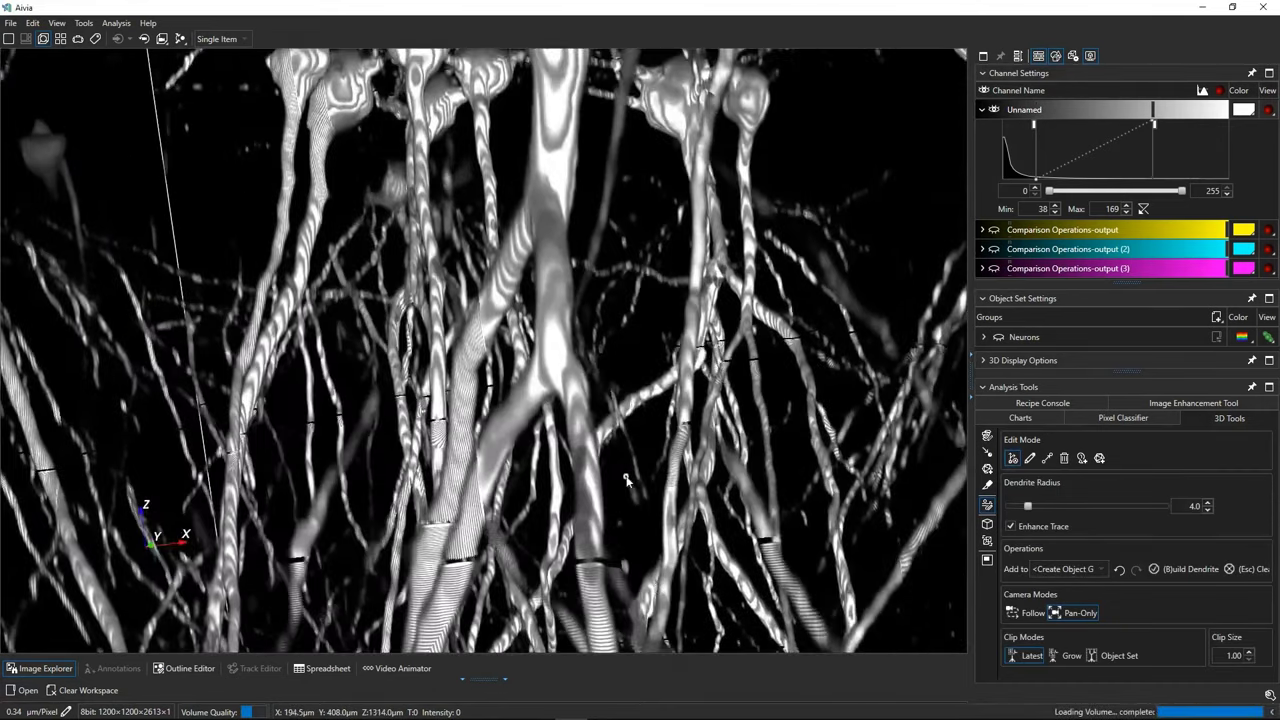
{"action": "middle_click_drag", "start_coordinate": [602, 262], "coordinate": [585, 362]}
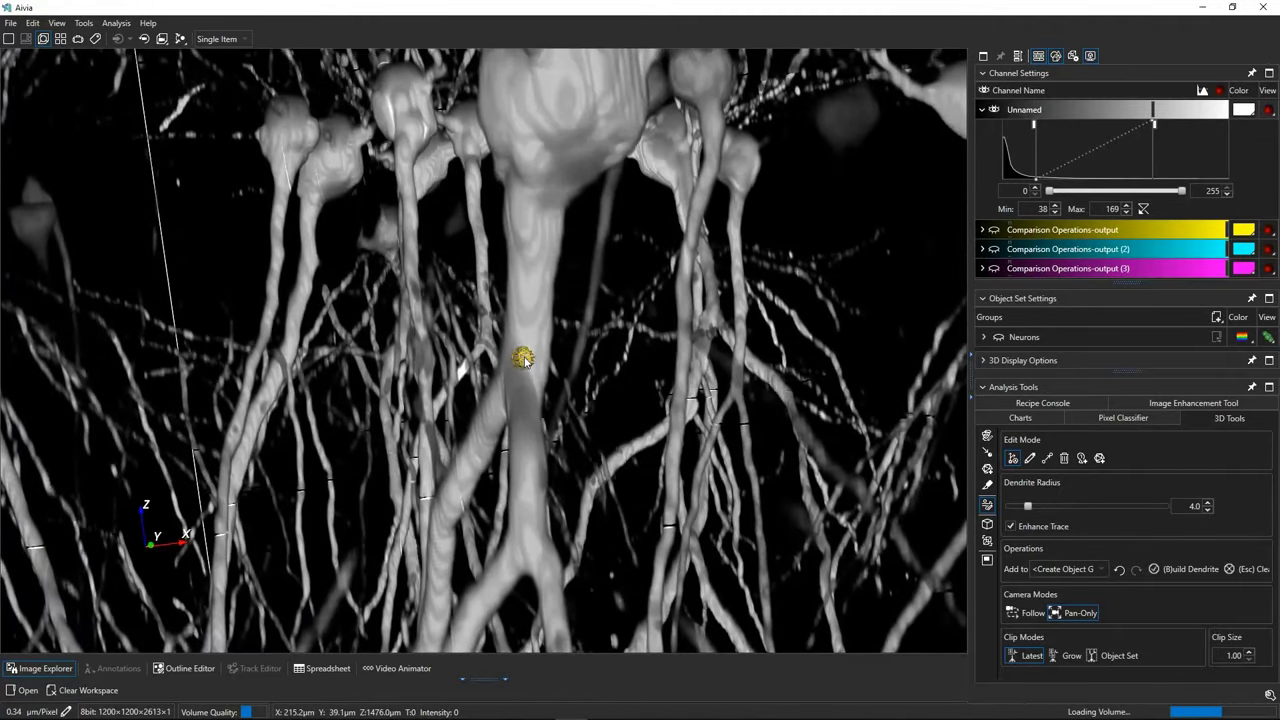
{"action": "scroll", "coordinate": [525, 361], "scroll_direction": "up", "scroll_amount": 3, "text": "shift"}
{"action": "scroll", "coordinate": [528, 360], "scroll_direction": "up", "scroll_amount": 1, "text": "ctrl"}
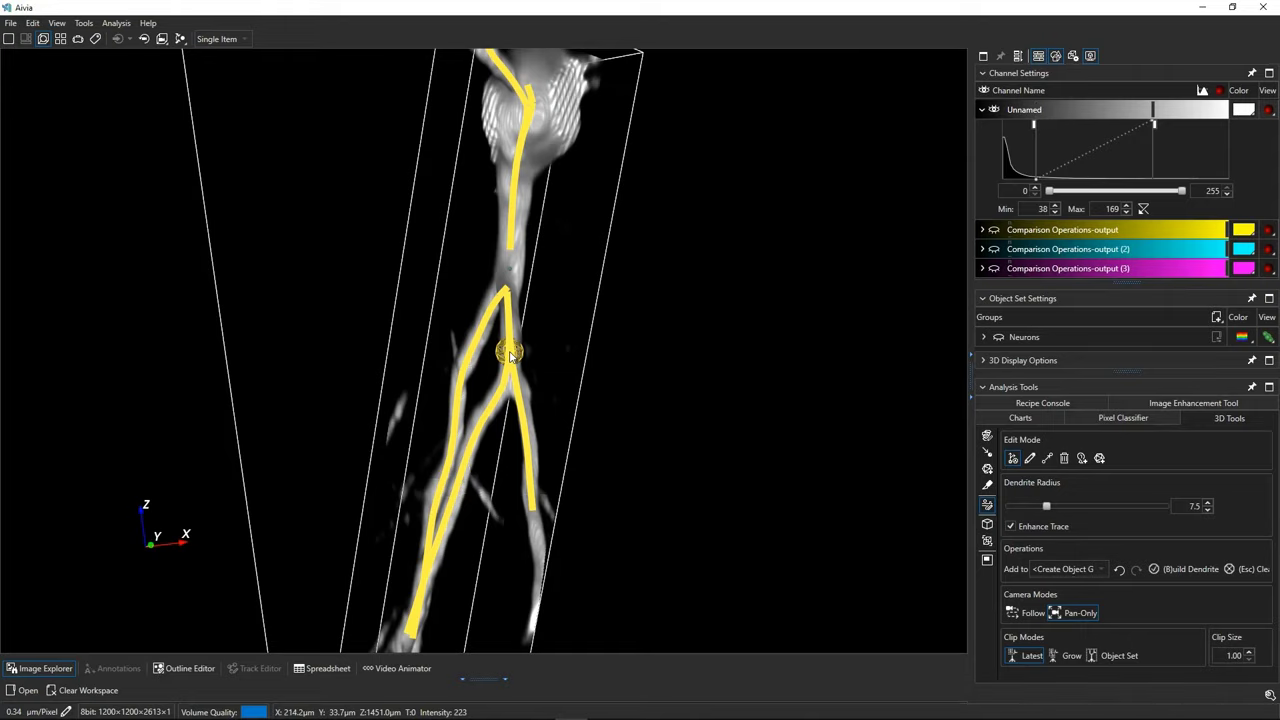
- Set the dendrite radius to 5.5 and examine the predicted paths around the trunk's branch point from several angles
{"action": "left_click_drag", "start_coordinate": [637, 372], "coordinate": [566, 405]}
{"action": "middle_click_drag", "start_coordinate": [595, 425], "coordinate": [652, 222]}
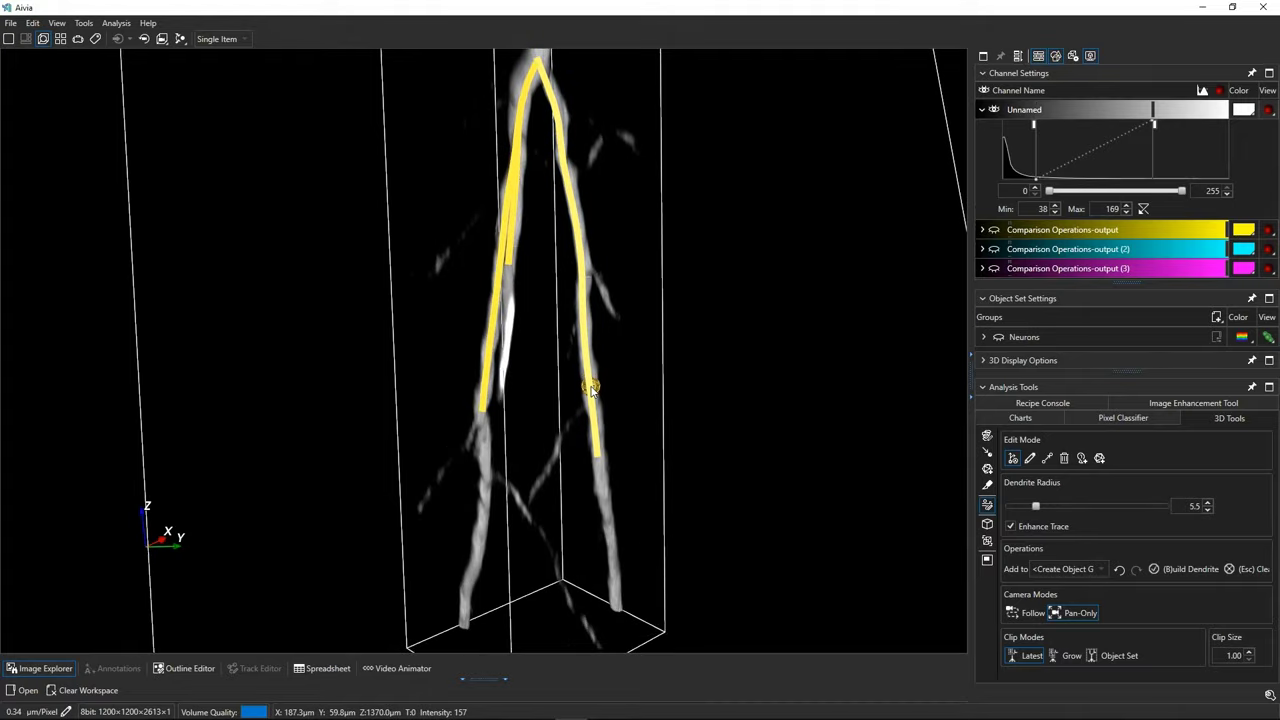
{"action": "left_click_drag", "start_coordinate": [474, 297], "coordinate": [671, 346]}
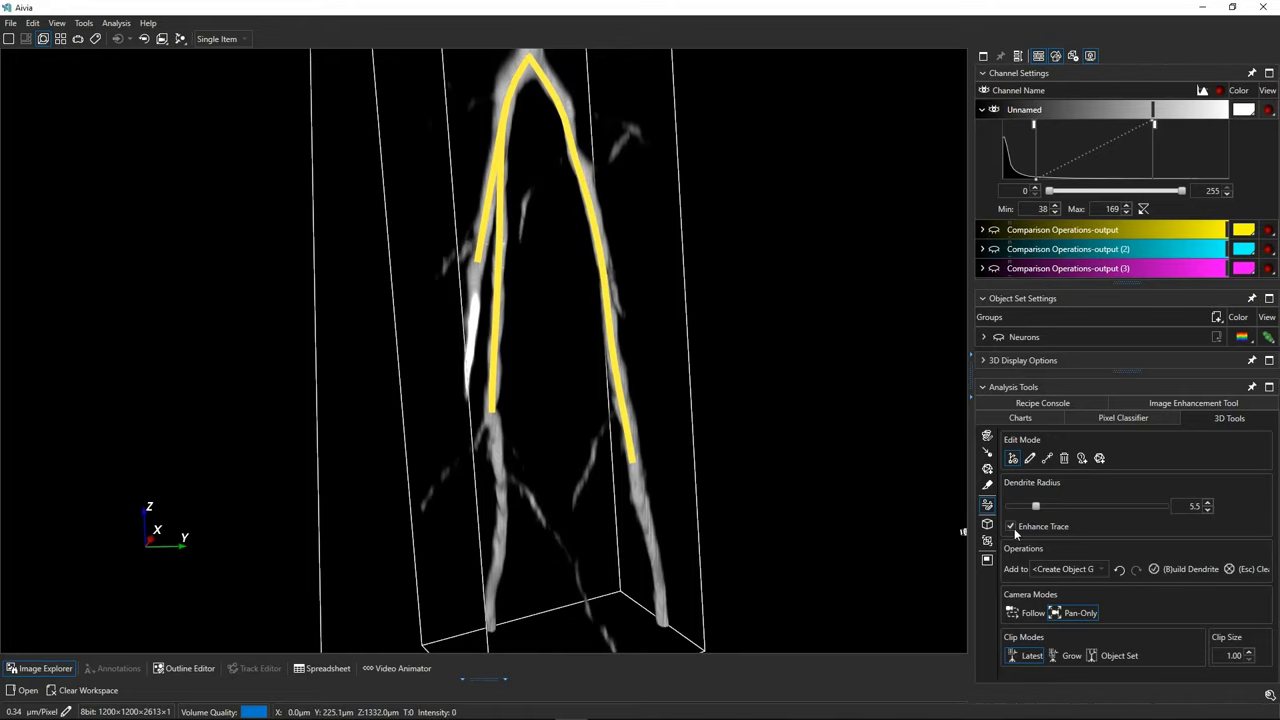
{"action": "left_click_drag", "start_coordinate": [779, 502], "coordinate": [694, 466]}
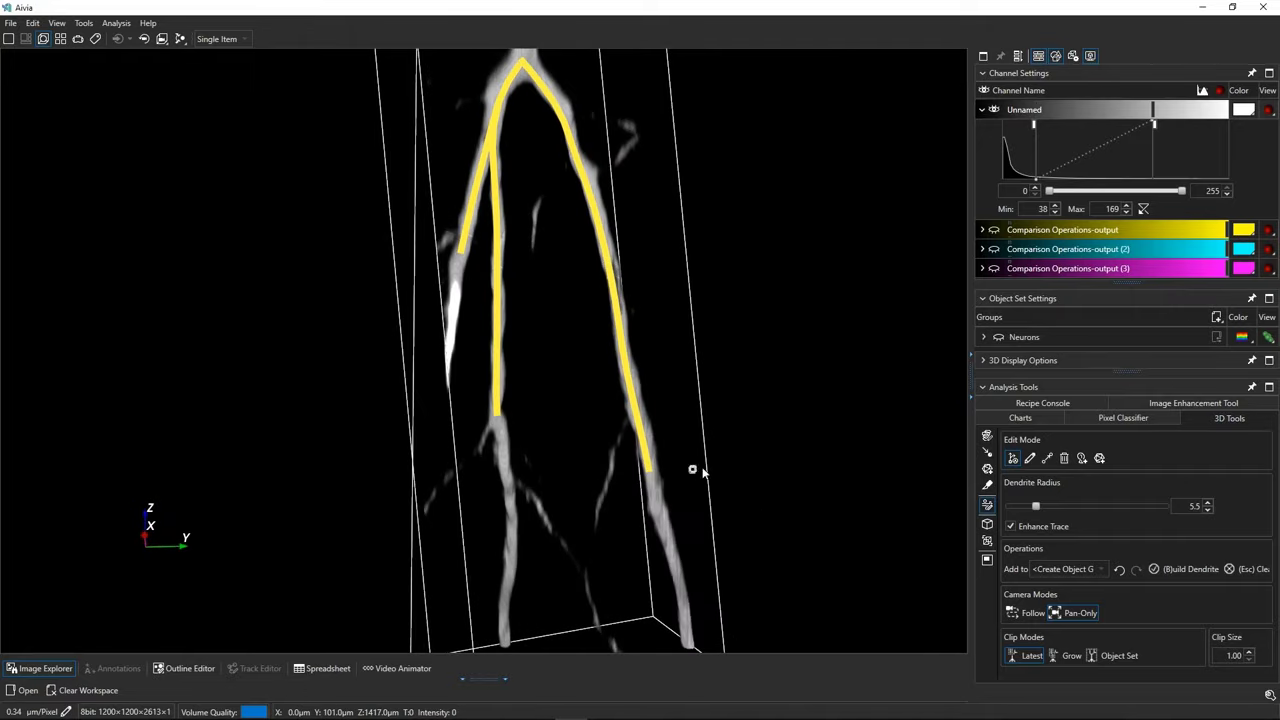
{"action": "left_click_drag", "start_coordinate": [784, 498], "coordinate": [732, 473]}
{"action": "left_click_drag", "start_coordinate": [398, 423], "coordinate": [580, 439]}
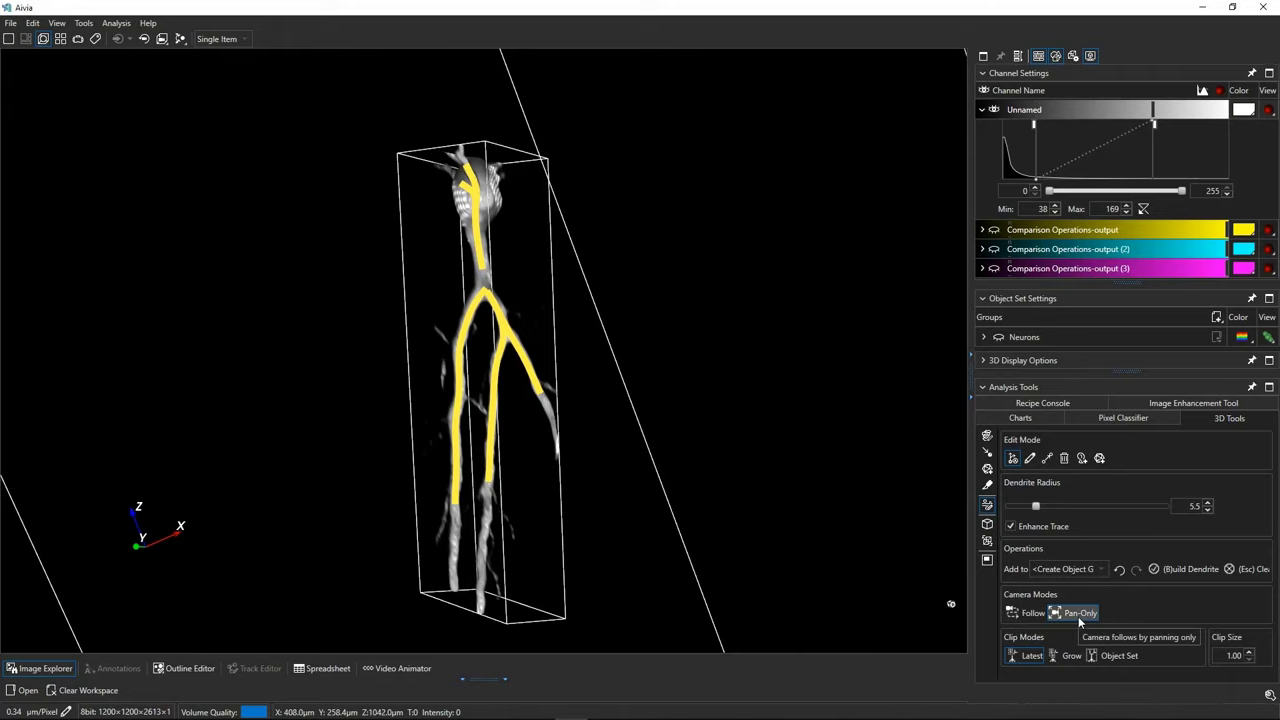
{"action": "left_click_drag", "start_coordinate": [900, 575], "coordinate": [637, 413]}
{"action": "left_click_drag", "start_coordinate": [616, 534], "coordinate": [760, 505]}
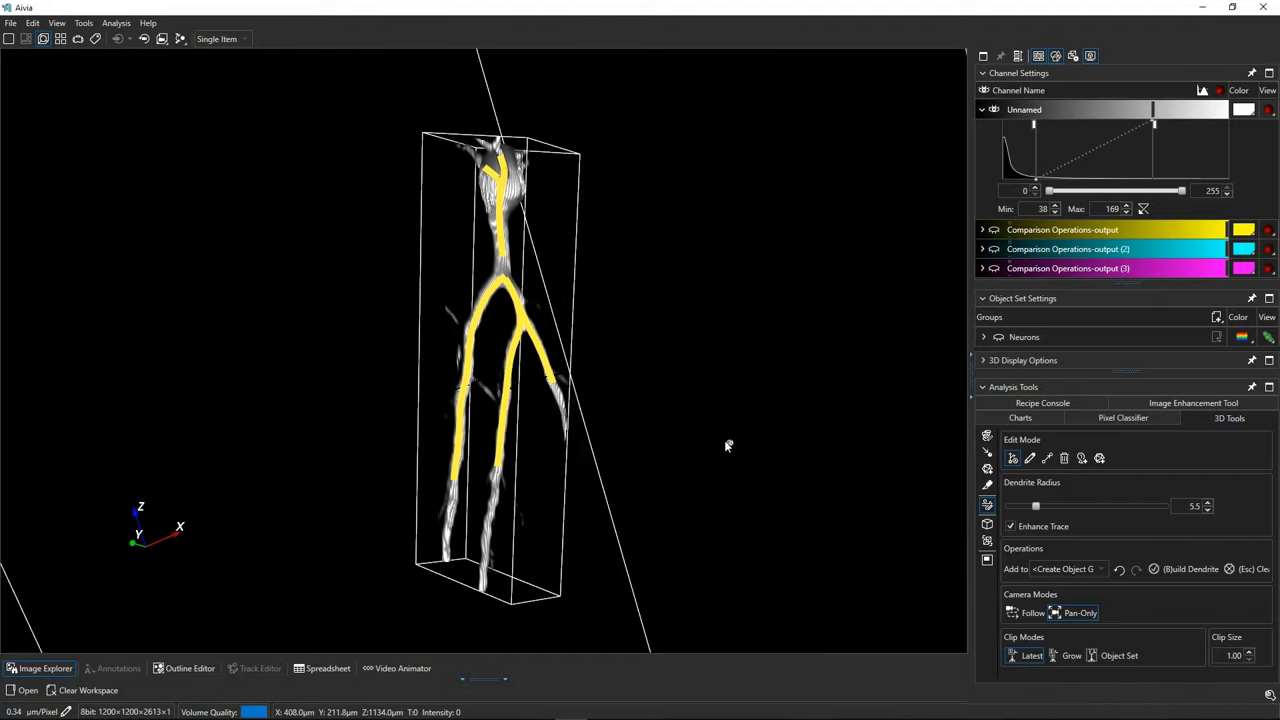
{"action": "left_click_drag", "start_coordinate": [843, 528], "coordinate": [447, 490]}
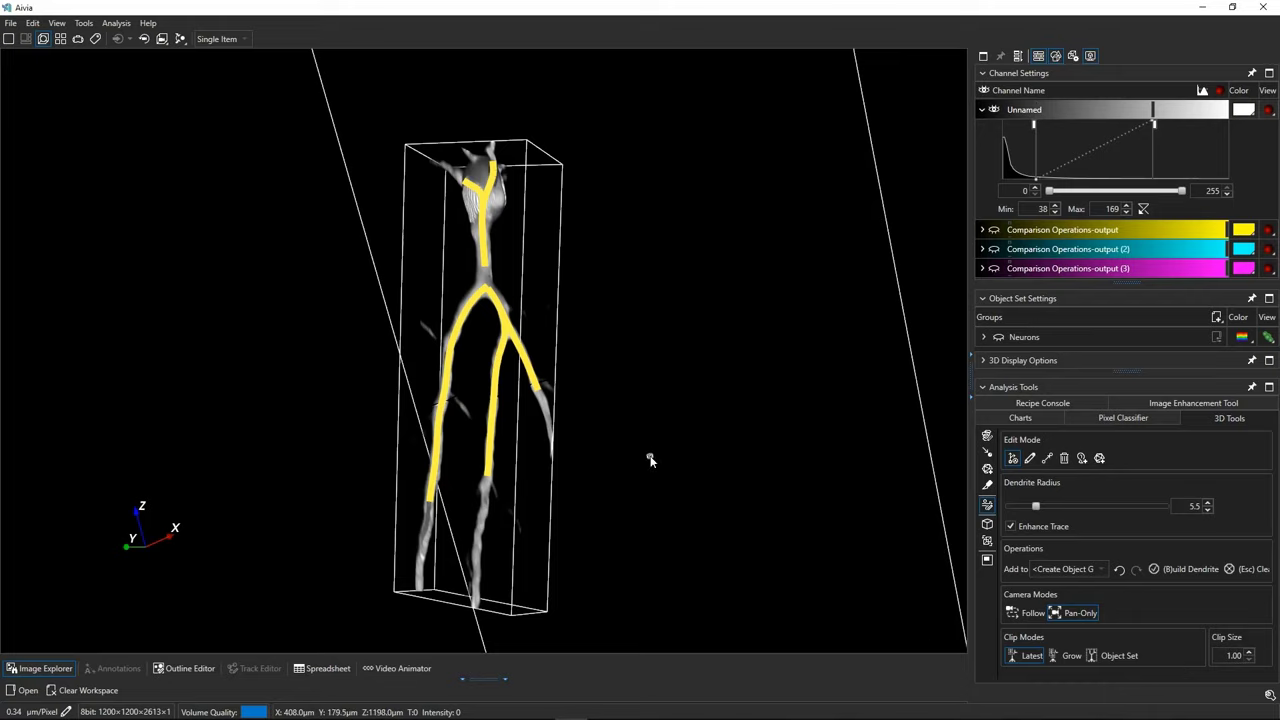
- Enlarge the clip size to 4.25 and examine the wider volume around the predicted paths from several angles
{"action": "left_click", "coordinate": [1249, 652]}
{"action": "left_click", "coordinate": [1249, 652]}
{"action": "left_click", "coordinate": [1249, 652]}
{"action": "left_click", "coordinate": [1249, 652]}
{"action": "left_click", "coordinate": [1249, 652]}
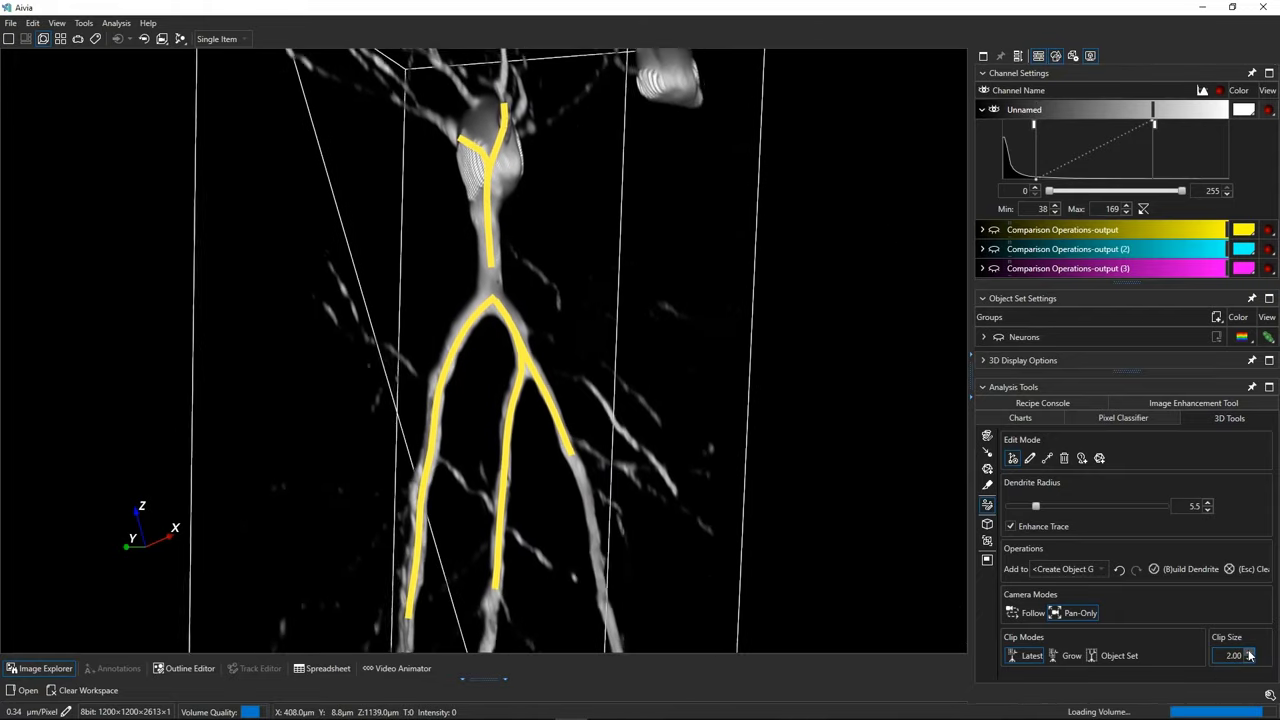
{"action": "left_click", "coordinate": [1249, 652]}
{"action": "left_click", "coordinate": [1249, 652]}
{"action": "left_click", "coordinate": [1249, 652]}
{"action": "left_click", "coordinate": [1249, 652]}
{"action": "left_click", "coordinate": [1249, 652]}
{"action": "left_click", "coordinate": [1249, 652]}
{"action": "left_click", "coordinate": [1249, 652]}
{"action": "left_click", "coordinate": [1249, 652]}
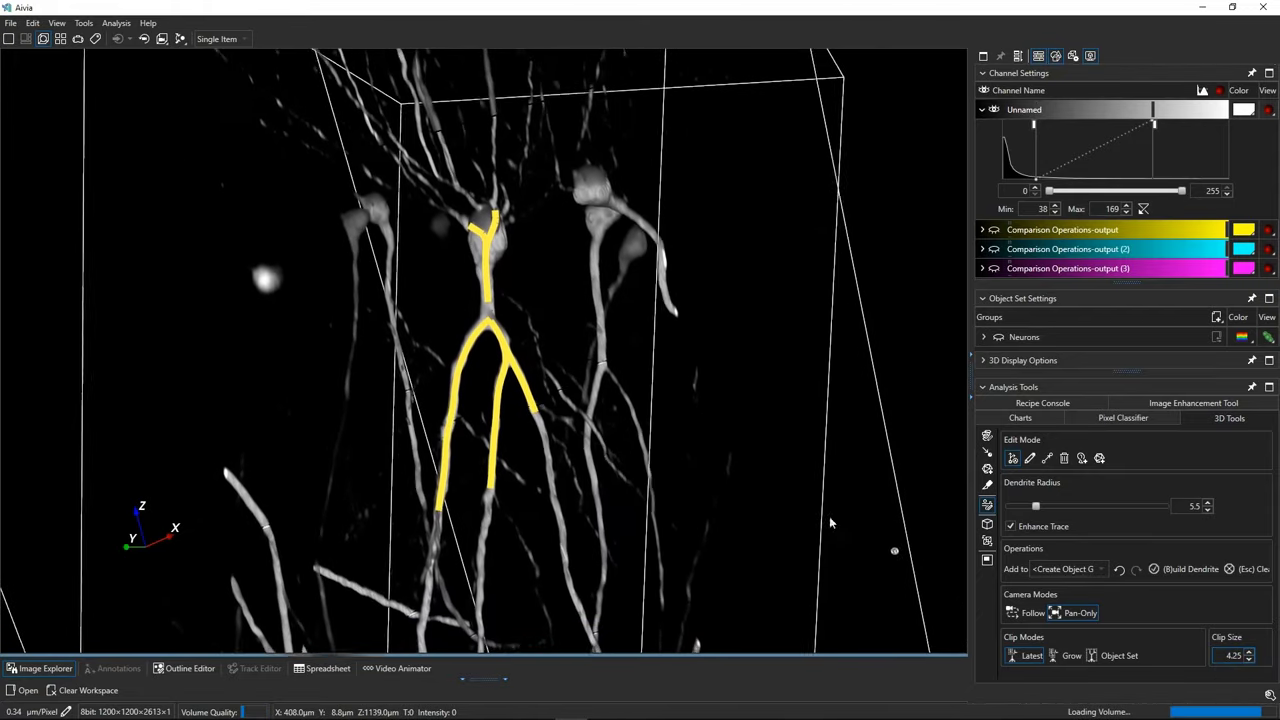
{"action": "left_click_drag", "start_coordinate": [921, 442], "coordinate": [690, 463]}
{"action": "scroll", "coordinate": [690, 463], "scroll_direction": "down", "scroll_amount": 5}
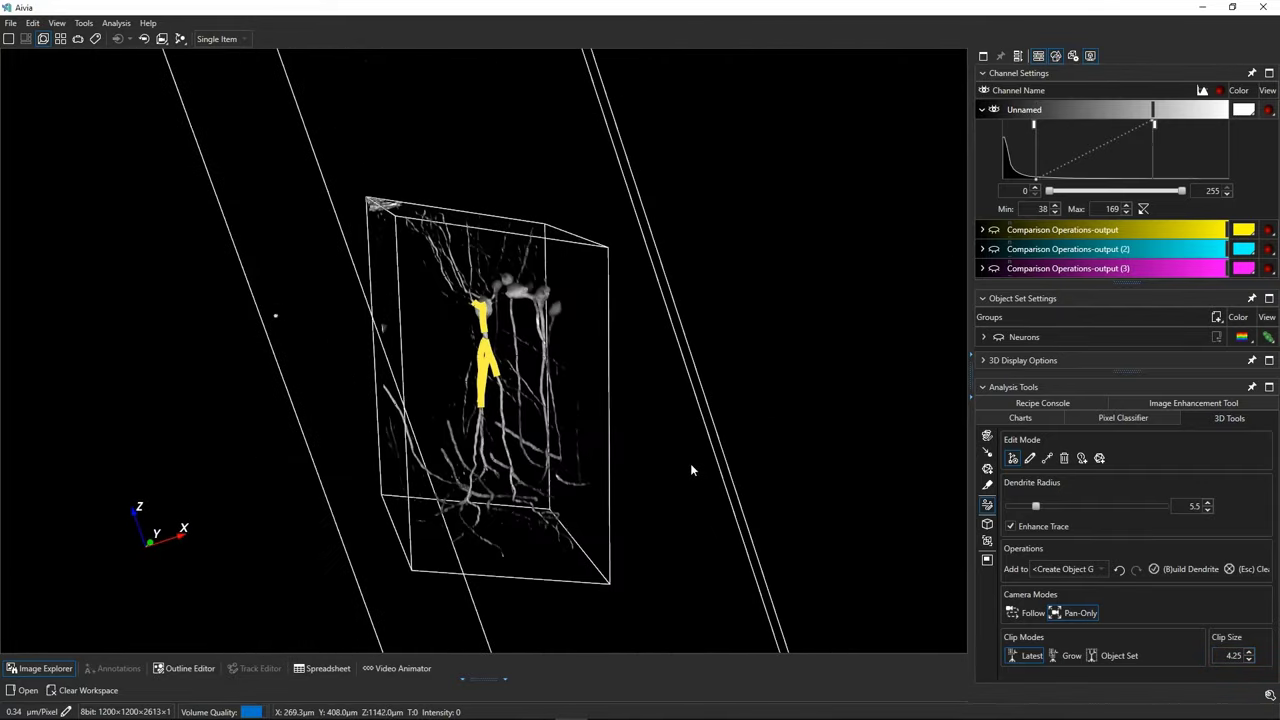
{"action": "mouse_move", "coordinate": [315, 455]}
{"action": "left_mouse_down"}
{"action": "mouse_move", "coordinate": [663, 447]}
{"action": "mouse_move", "coordinate": [411, 443]}
{"action": "mouse_move", "coordinate": [769, 461]}
{"action": "mouse_move", "coordinate": [379, 448]}
{"action": "mouse_move", "coordinate": [766, 452]}
{"action": "left_mouse_up"}
{"action": "left_click_drag", "start_coordinate": [274, 436], "coordinate": [578, 480]}
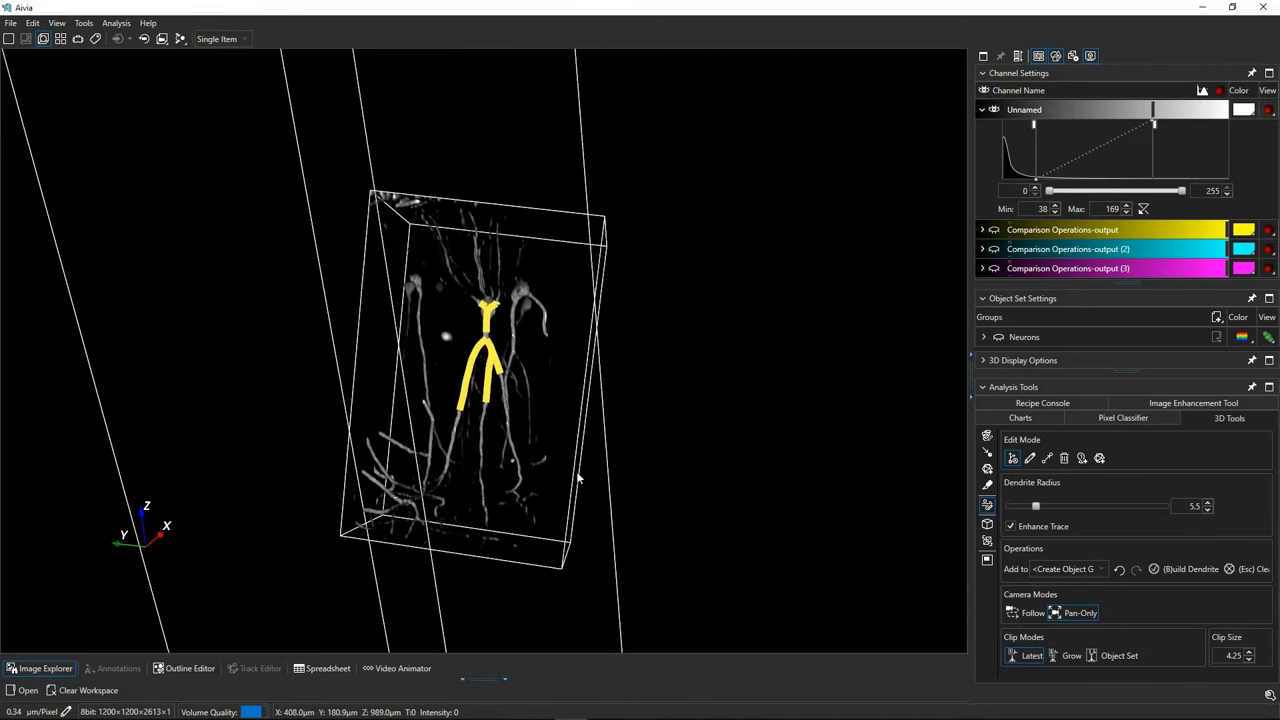
- Reduce the clip size to 1.00 and check the tighter volume around the predicted paths
{"action": "left_click", "coordinate": [1248, 661]}
{"action": "left_click", "coordinate": [1248, 661]}
{"action": "left_click", "coordinate": [1248, 661]}
{"action": "left_click", "coordinate": [1248, 661]}
{"action": "left_click", "coordinate": [1248, 661]}
{"action": "left_click", "coordinate": [1248, 661]}
{"action": "left_click", "coordinate": [1248, 661]}
{"action": "left_click", "coordinate": [1248, 661]}
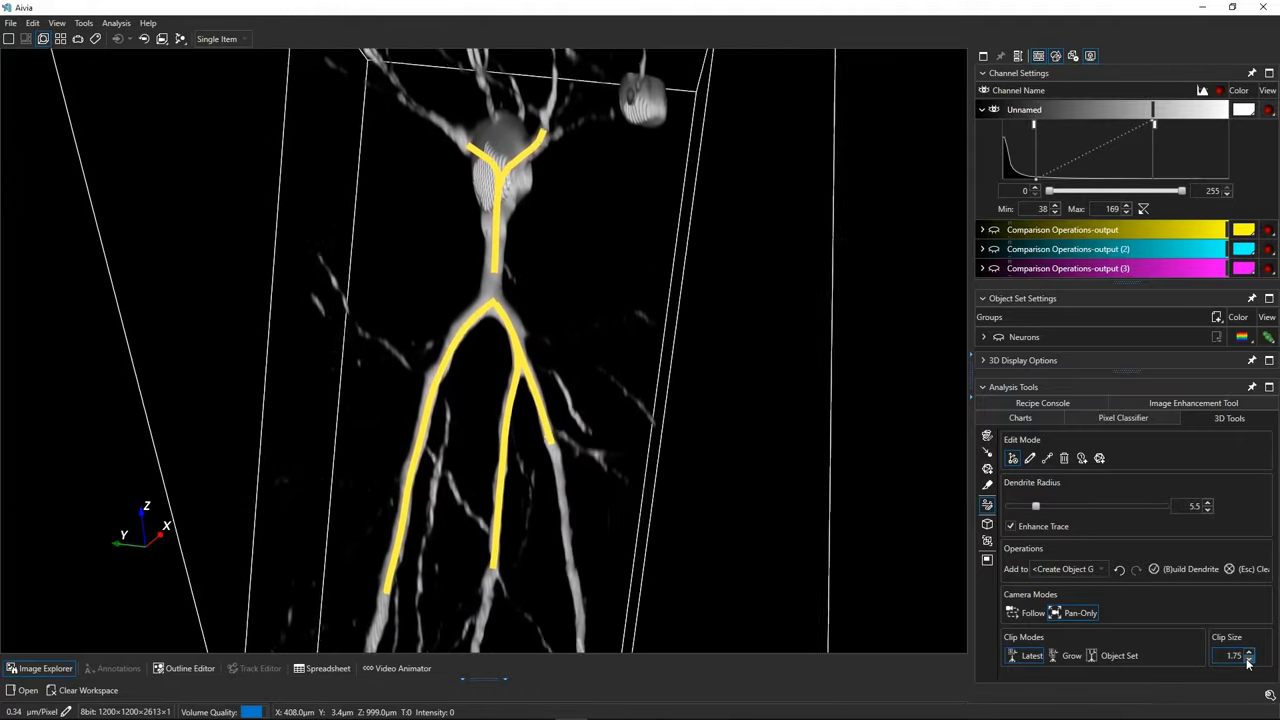
{"action": "left_click", "coordinate": [1248, 659]}
{"action": "left_click", "coordinate": [1248, 659]}
{"action": "left_click", "coordinate": [1248, 659]}
{"action": "left_click_drag", "start_coordinate": [785, 473], "coordinate": [699, 482]}
{"action": "scroll", "coordinate": [660, 490], "scroll_direction": "down", "scroll_amount": 5}
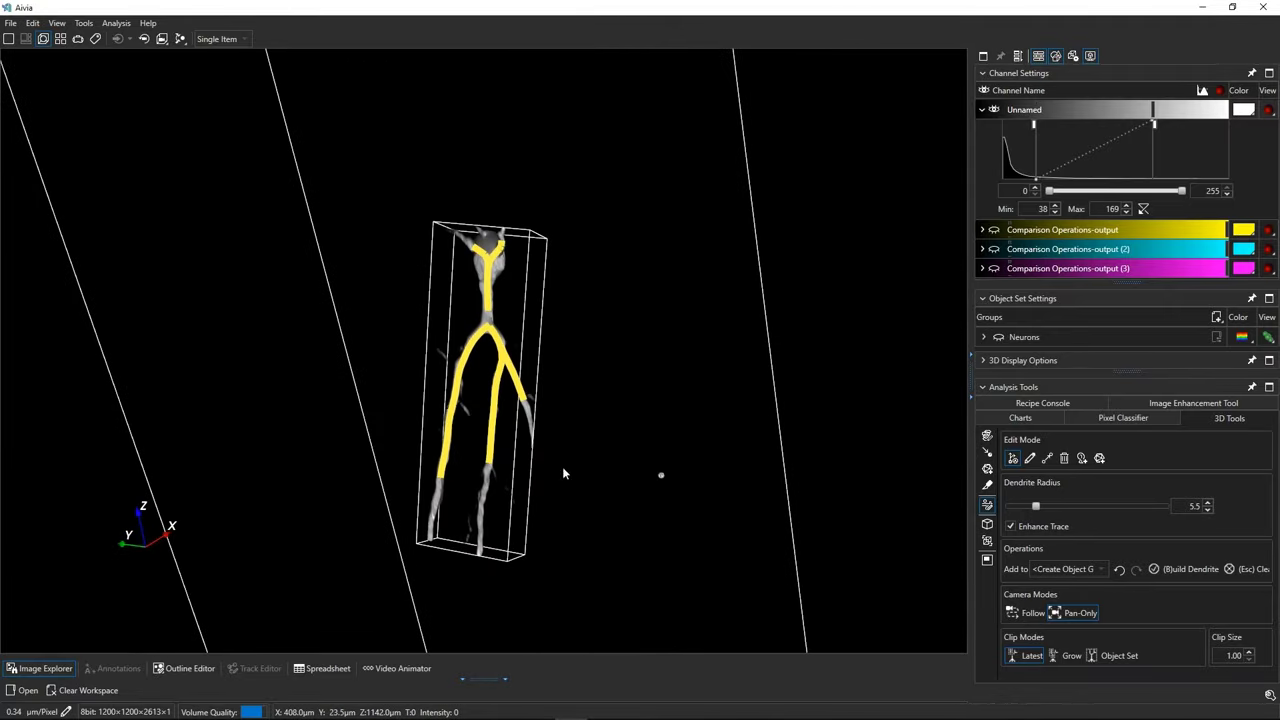
{"action": "left_click_drag", "start_coordinate": [387, 453], "coordinate": [451, 452]}
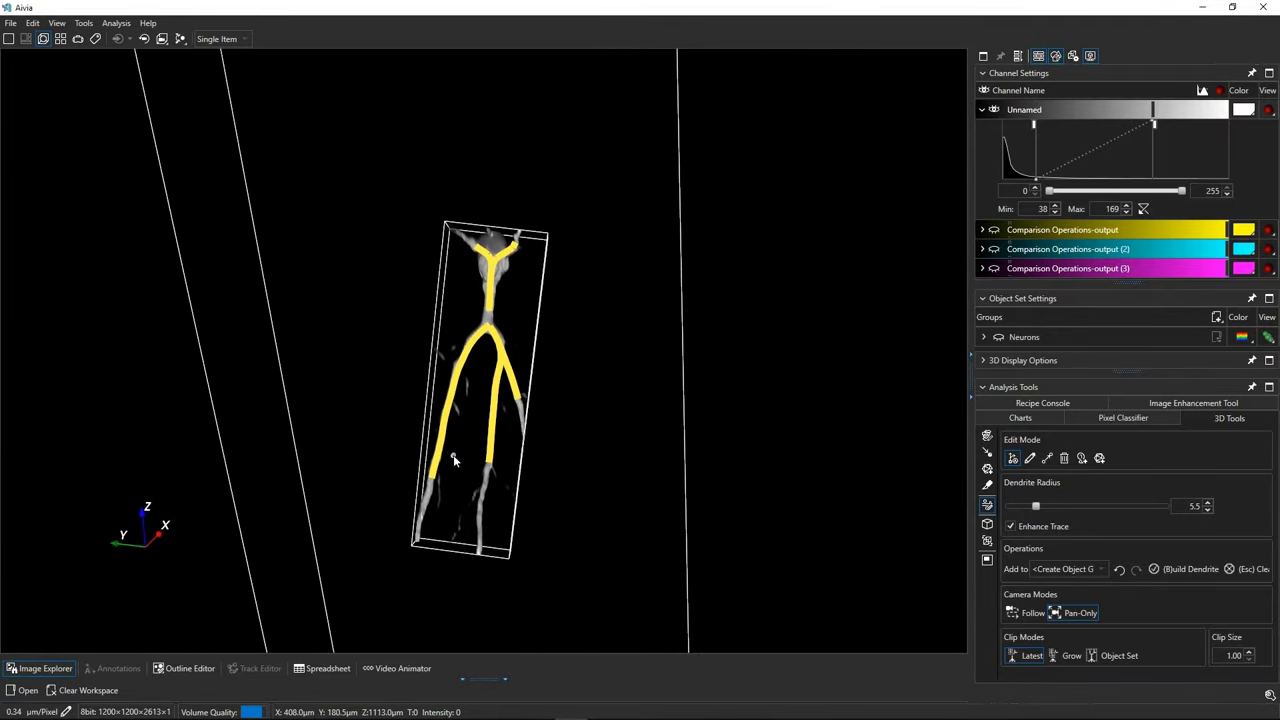
- Trace the neuron's middle branch down to its tip along successive predicted paths and build it as a dendrite in a new object set
{"action": "scroll", "coordinate": [599, 456], "scroll_direction": "up", "scroll_amount": 5}
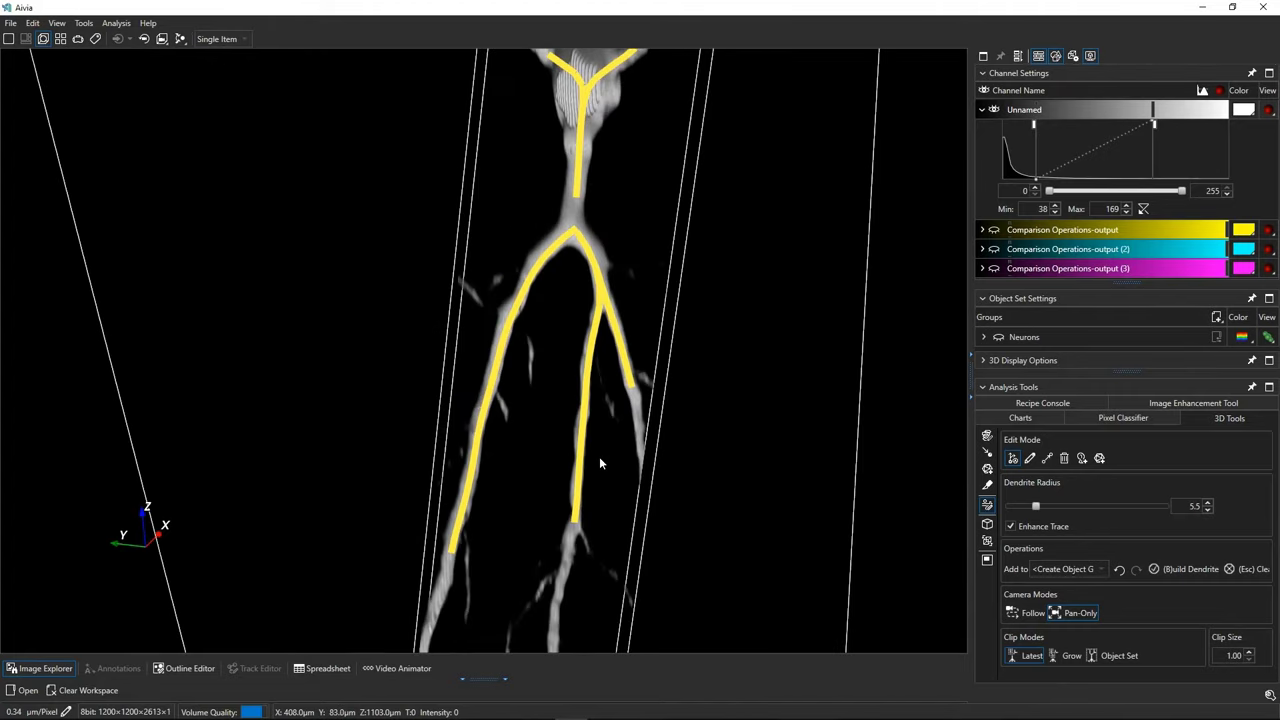
{"action": "left_click", "coordinate": [579, 474]}
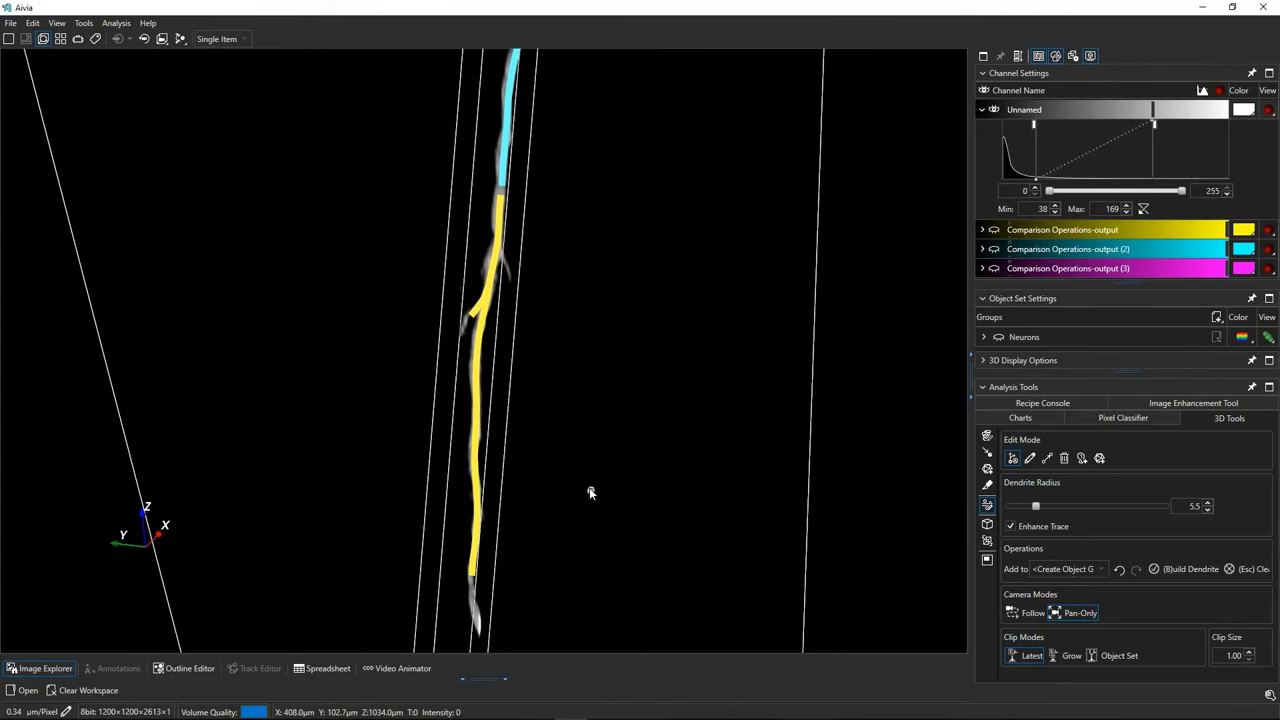
{"action": "left_click", "coordinate": [477, 464]}
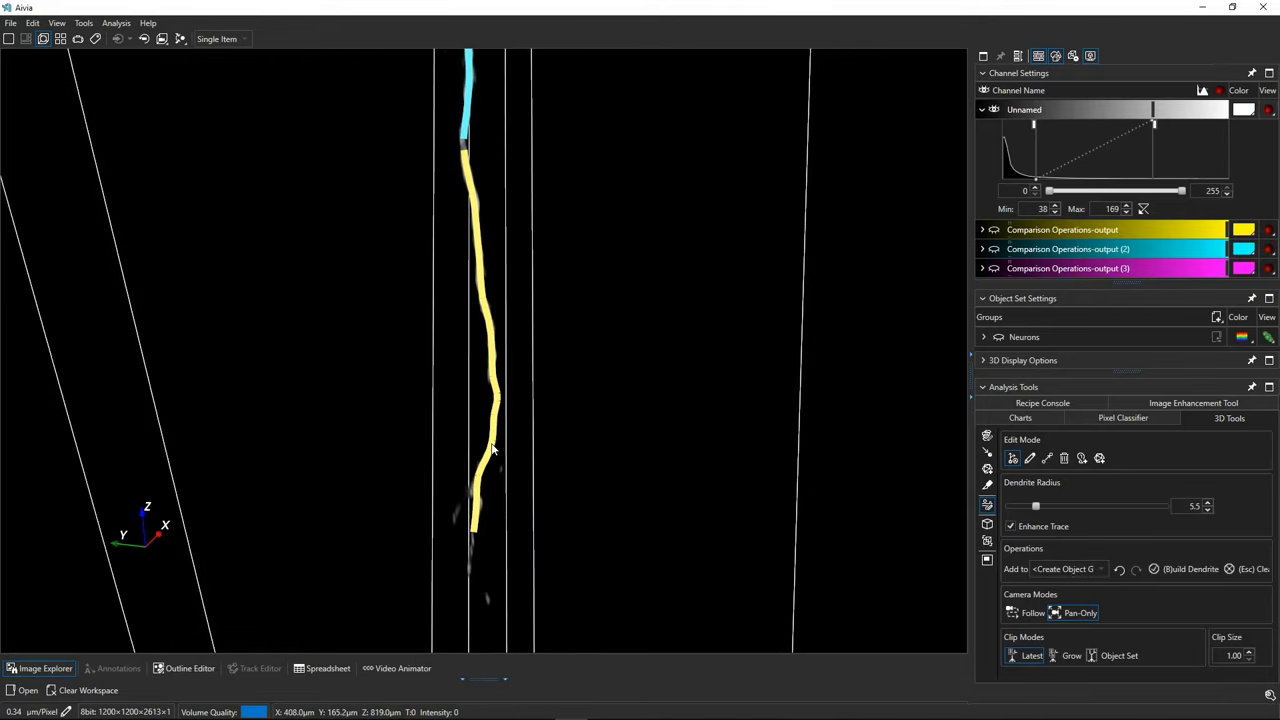
{"action": "left_click", "coordinate": [492, 449]}
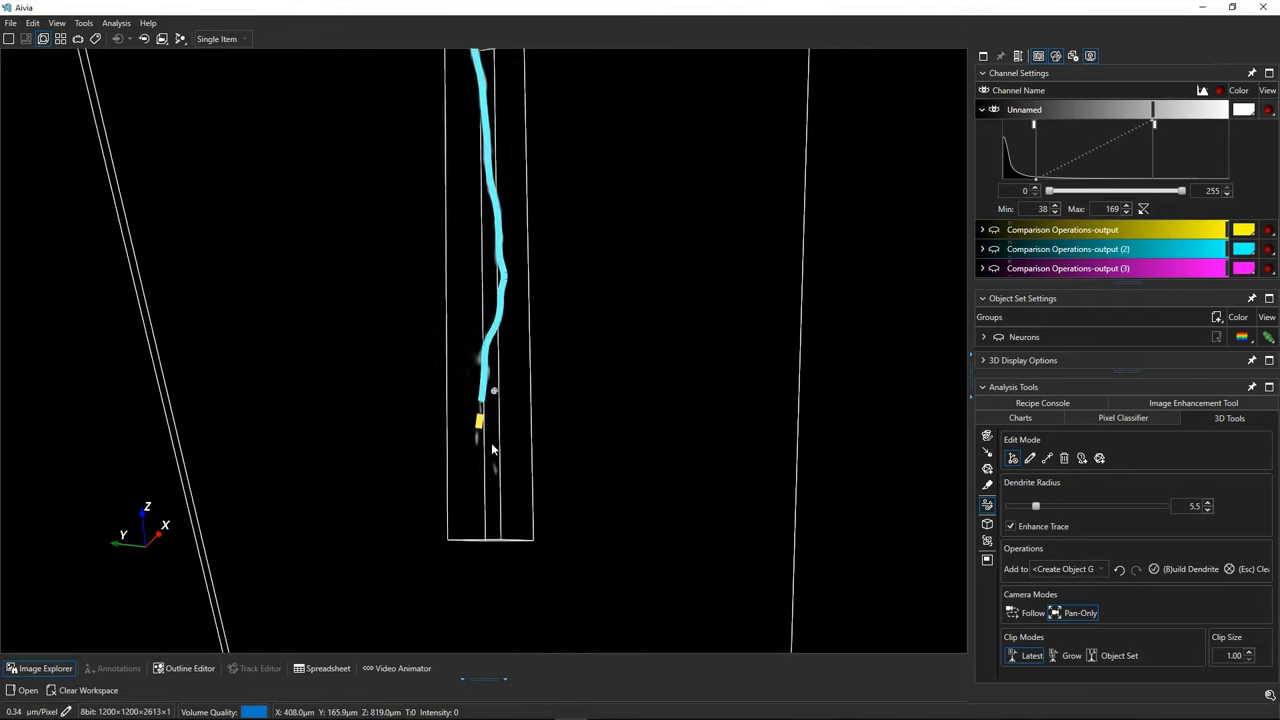
{"action": "scroll", "coordinate": [498, 368], "scroll_direction": "up", "scroll_amount": 3}
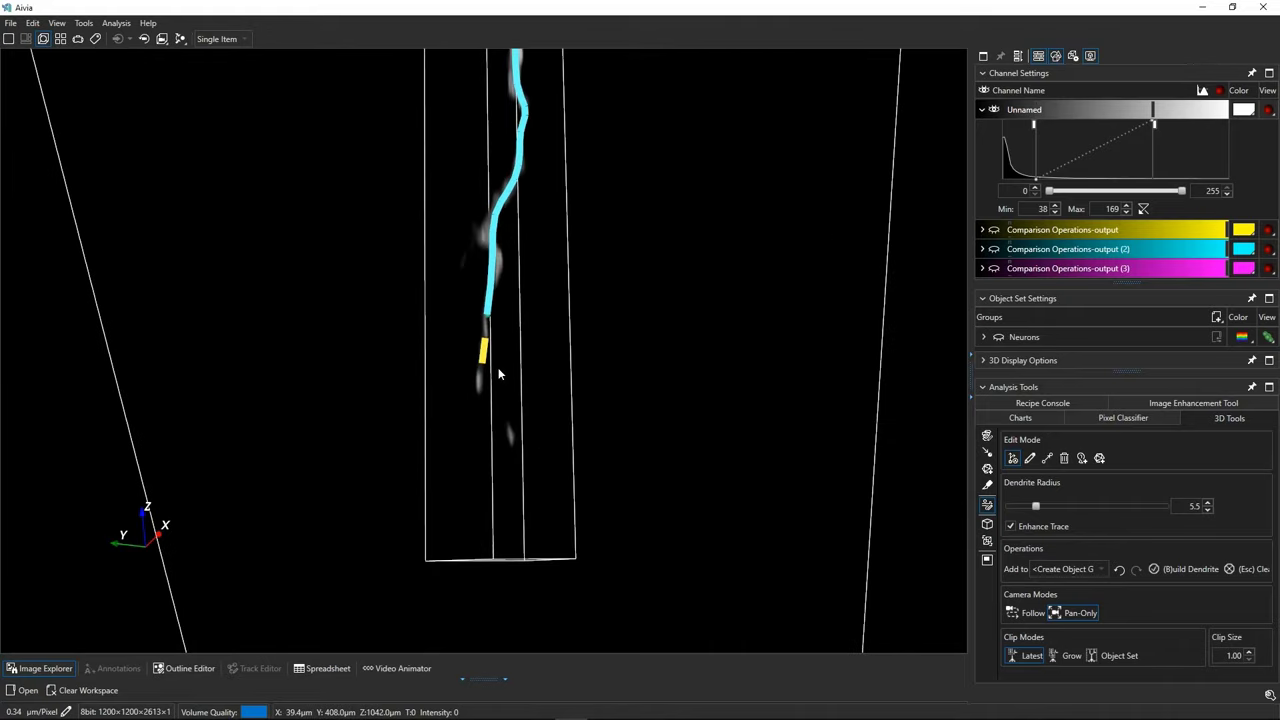
{"action": "left_click", "coordinate": [483, 358]}
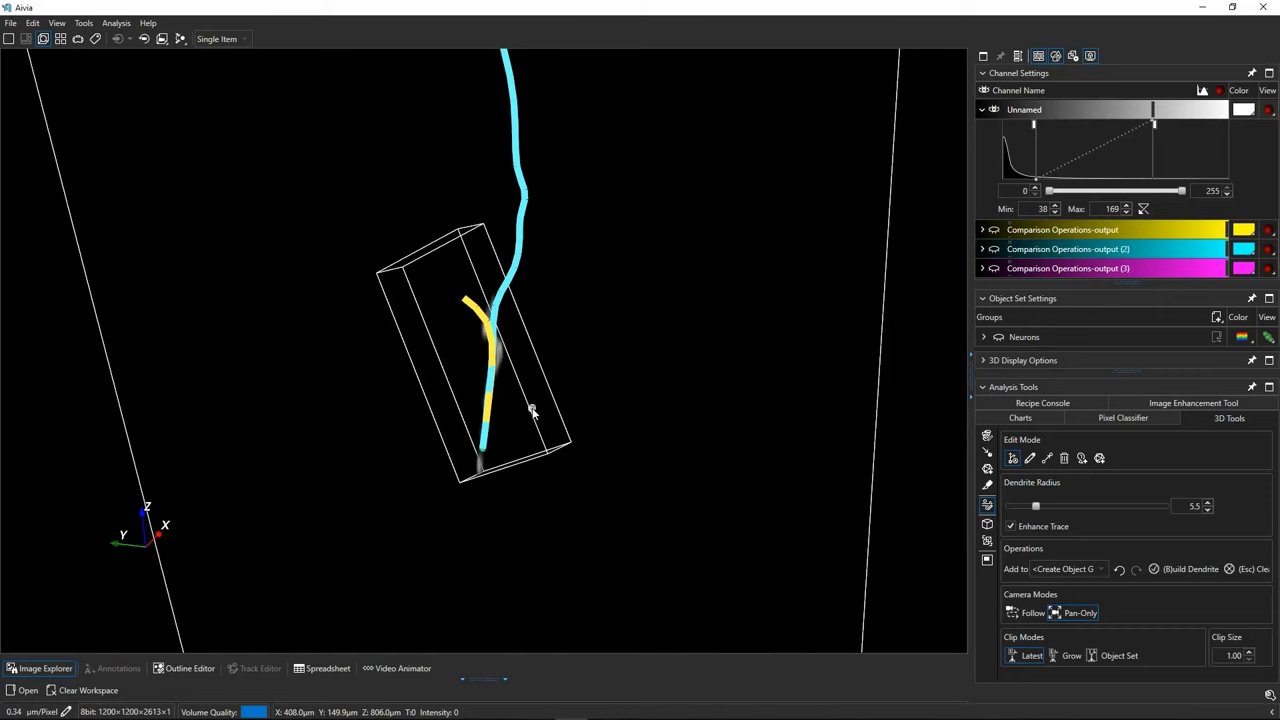
{"action": "key", "text": "Return"}
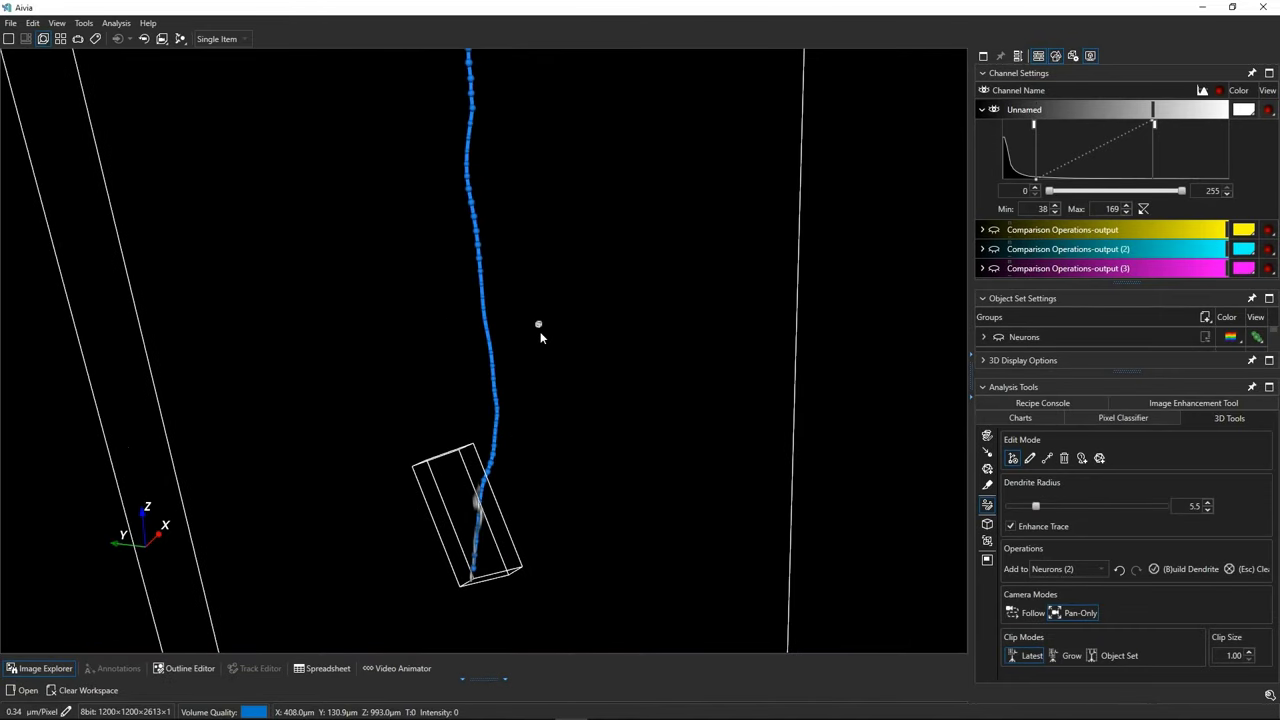
- Try the Grow clip mode, switch to Object Set, and inspect the volume surrounding the newly built dendrite
{"action": "left_click", "coordinate": [1066, 656]}
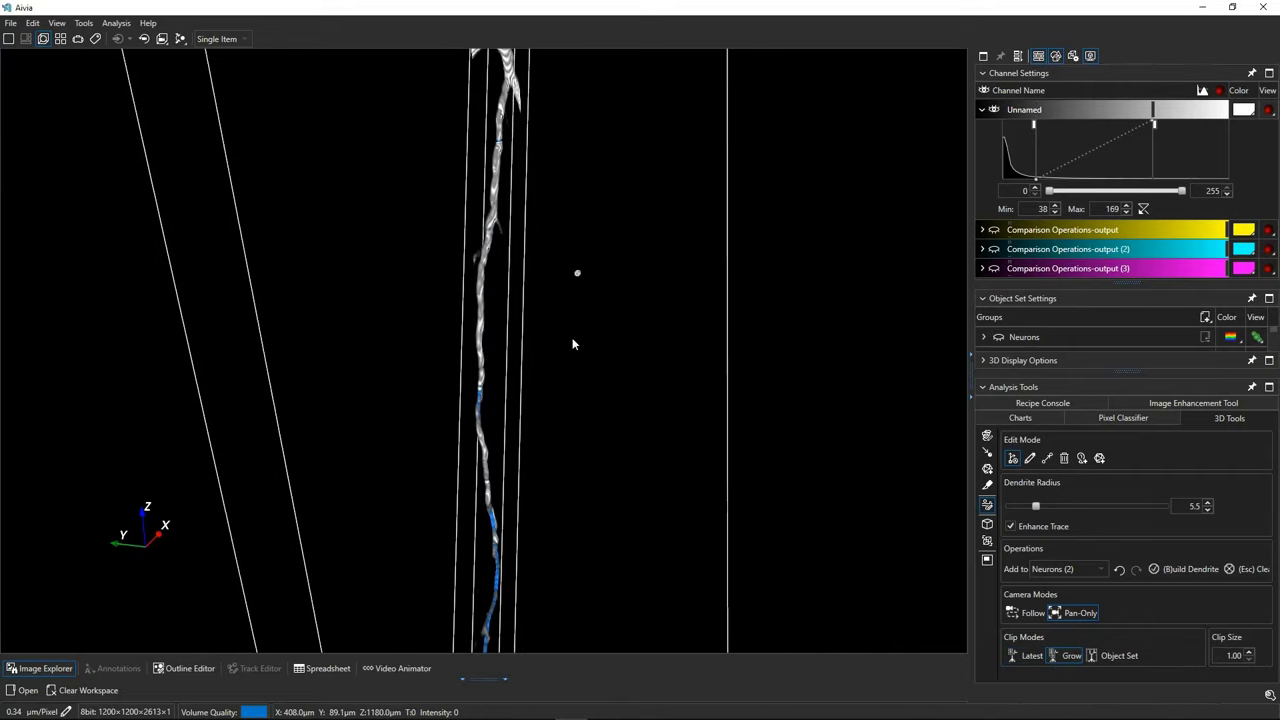
{"action": "left_click", "coordinate": [1116, 658]}
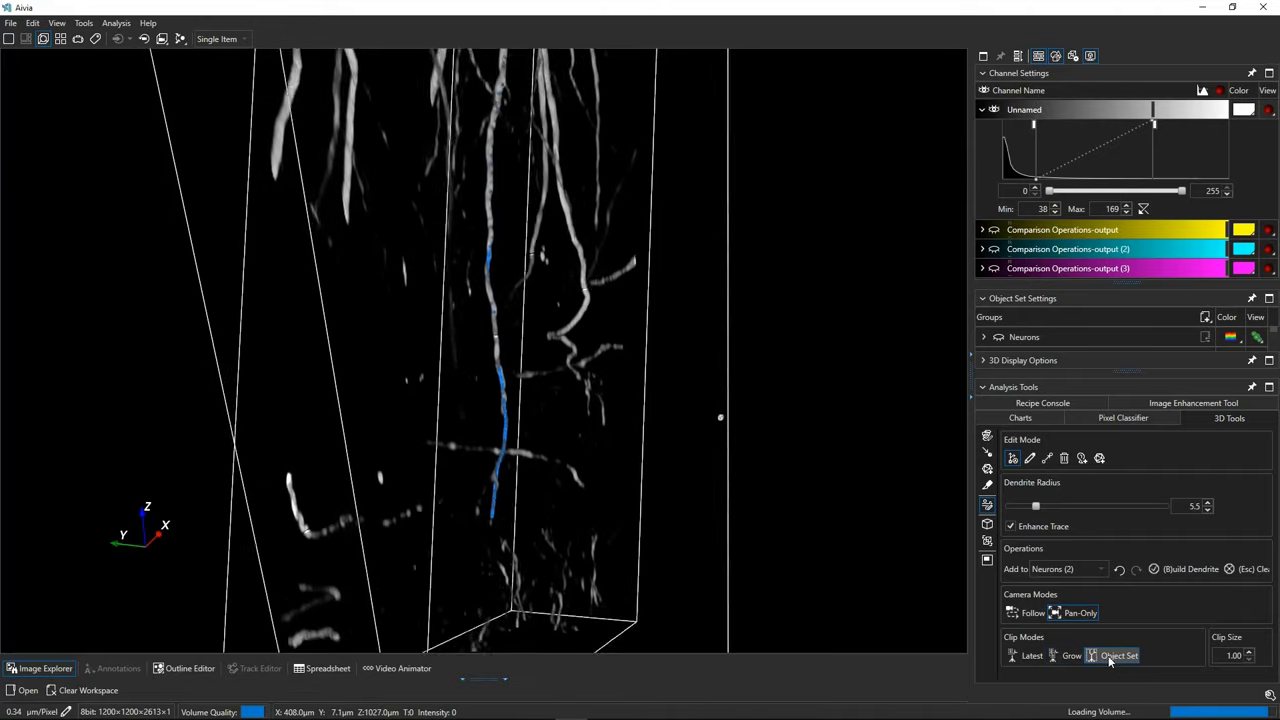
{"action": "left_click_drag", "start_coordinate": [808, 392], "coordinate": [464, 374]}
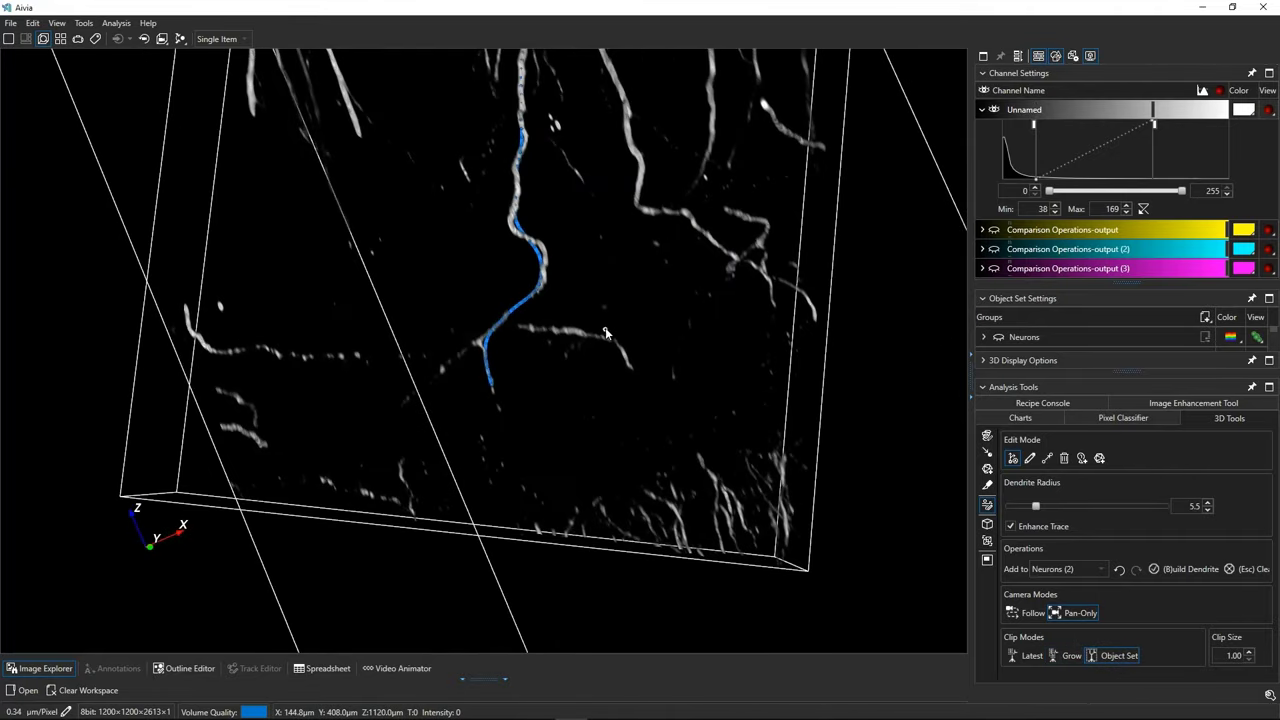
{"action": "middle_click_drag", "start_coordinate": [606, 330], "coordinate": [611, 437]}
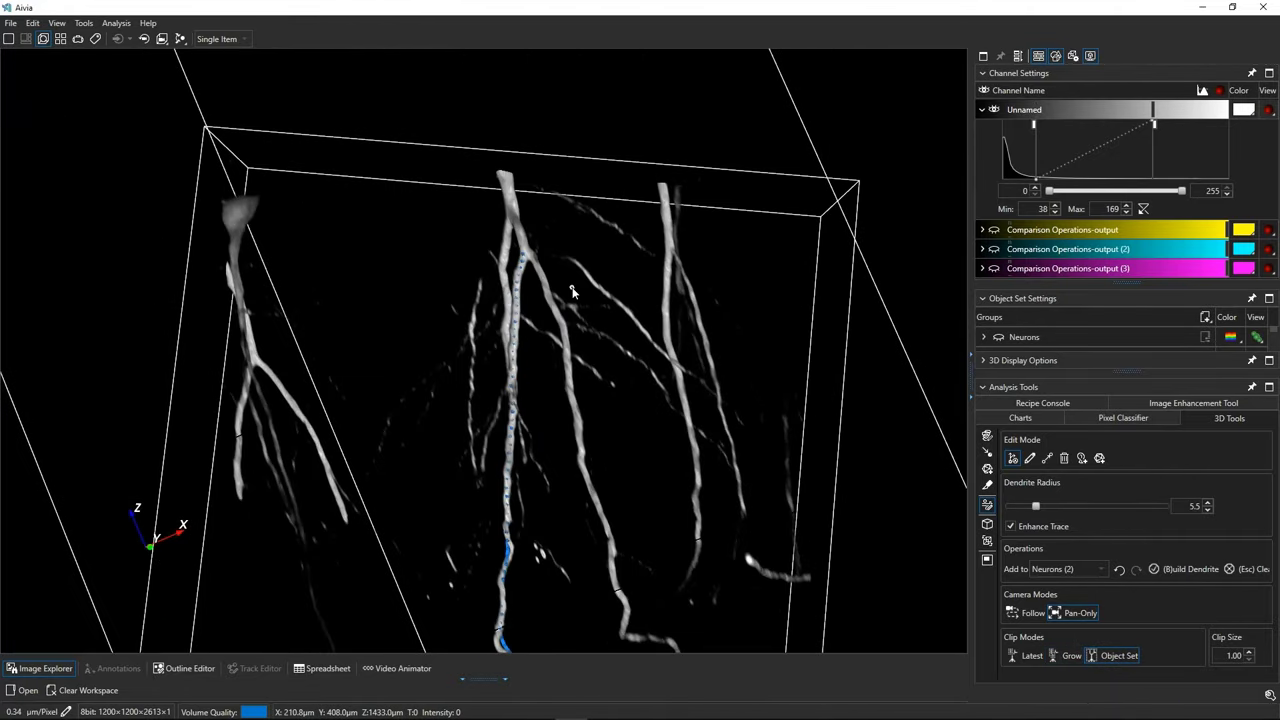
- Trace the neighbouring branch from the built dendrite's upper fork down to the lower fibres, with a dendrite radius of 4.5
{"action": "scroll", "coordinate": [558, 254], "scroll_direction": "up", "scroll_amount": 4}
{"action": "middle_click_drag", "start_coordinate": [626, 229], "coordinate": [545, 377]}
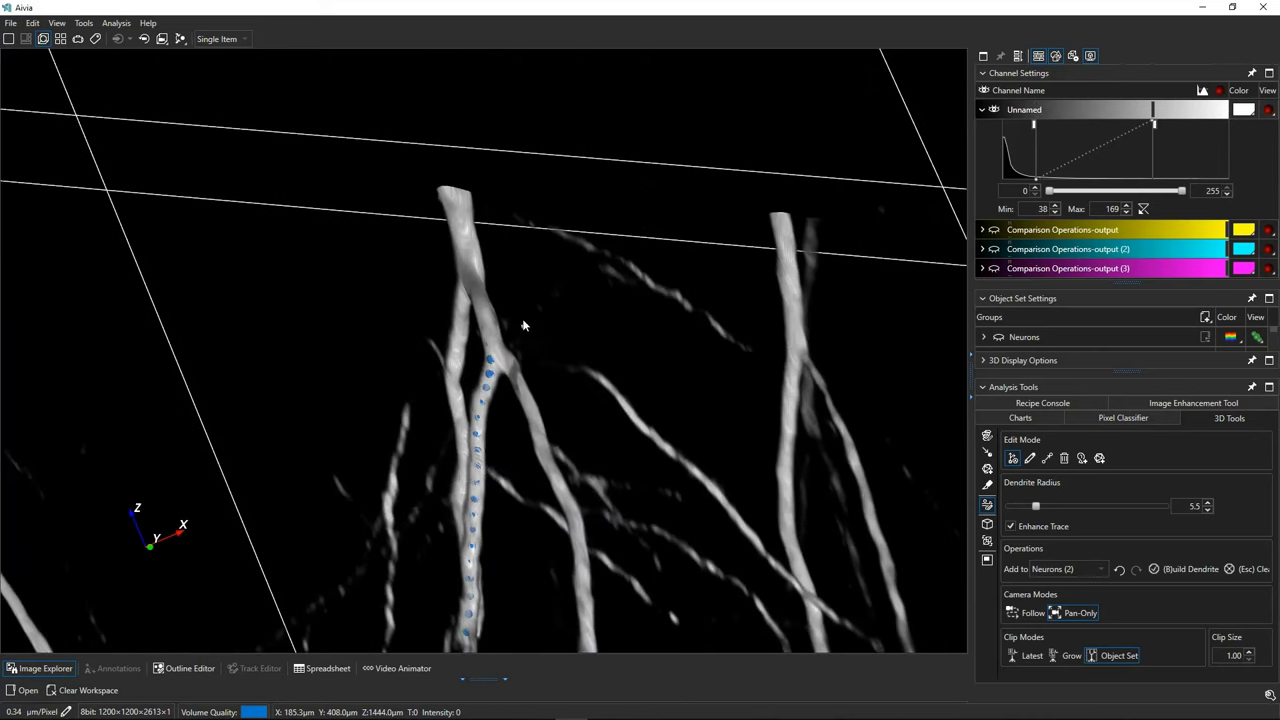
{"action": "left_click_drag", "start_coordinate": [522, 325], "coordinate": [507, 366]}
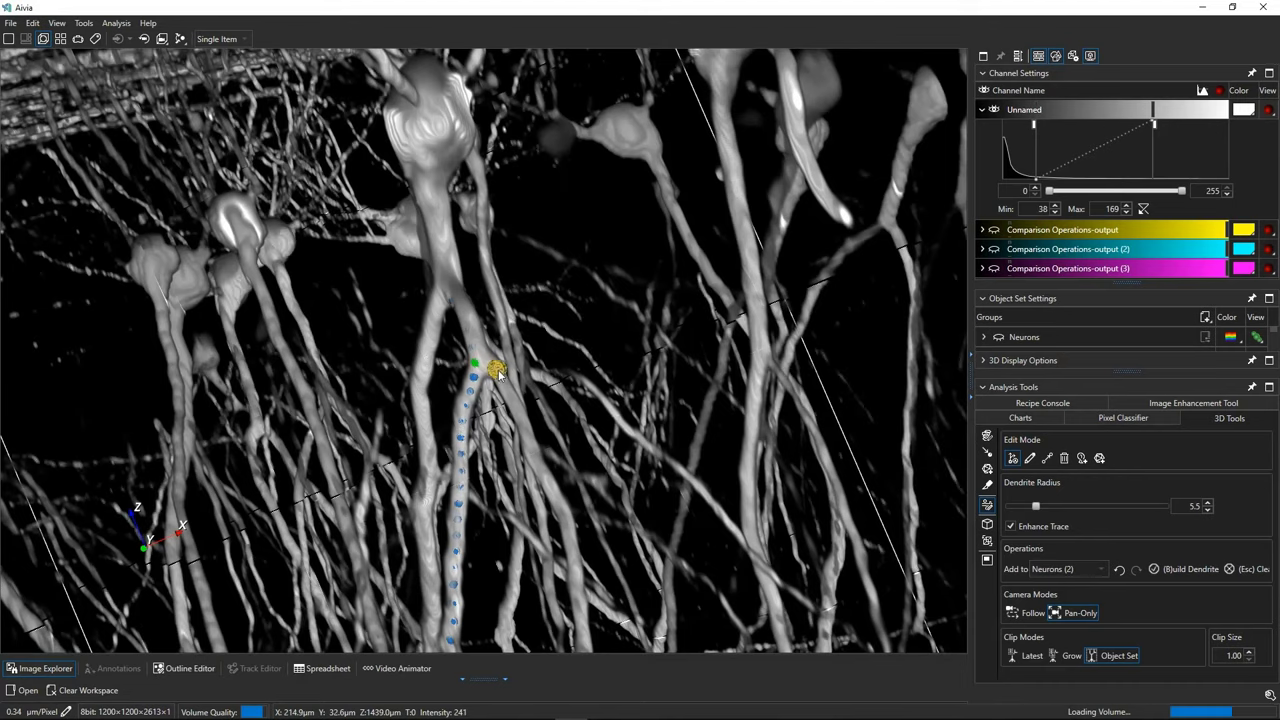
{"action": "scroll", "coordinate": [499, 376], "scroll_direction": "down", "scroll_amount": 2, "text": "ctrl"}
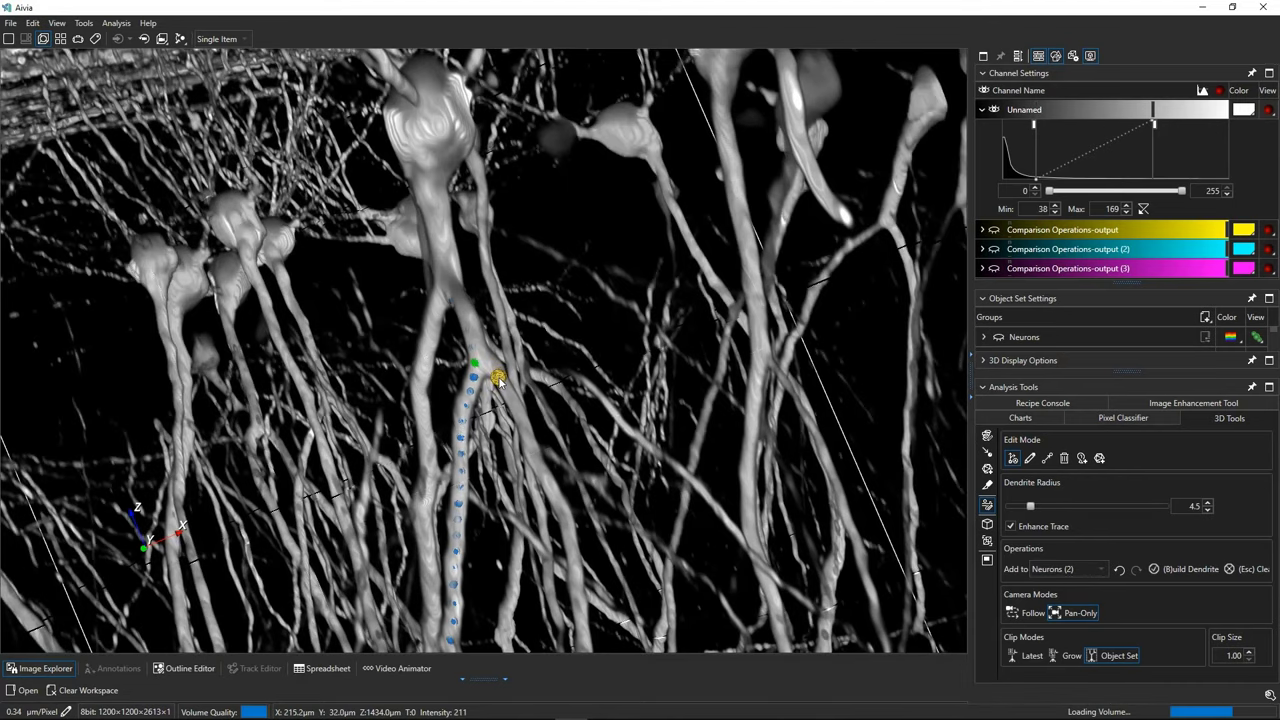
{"action": "left_click_drag", "start_coordinate": [497, 378], "coordinate": [519, 420]}
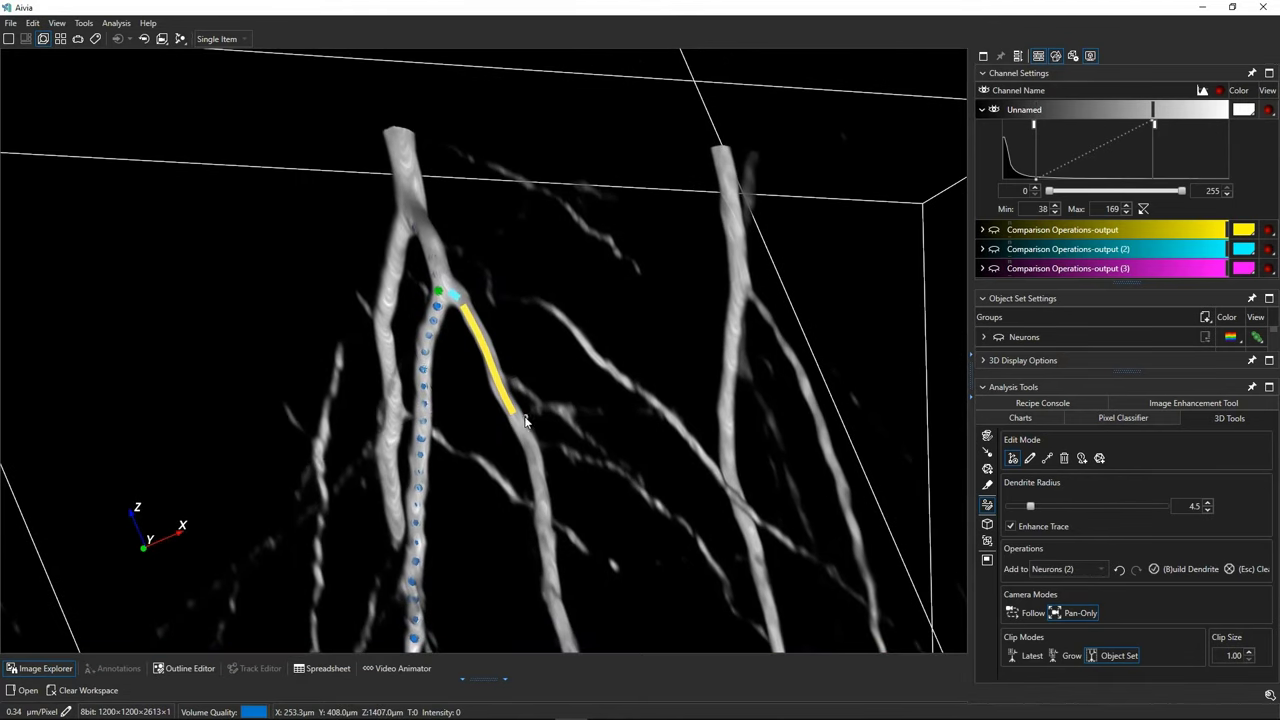
{"action": "left_click", "coordinate": [518, 412]}
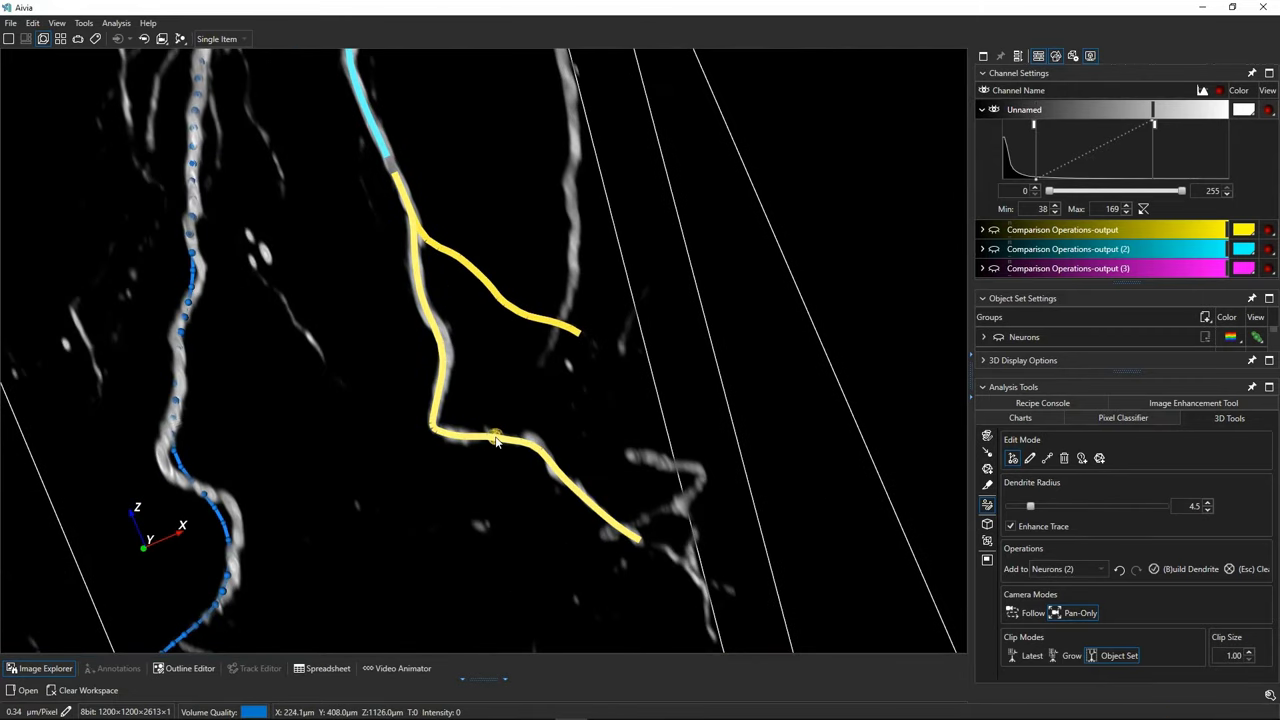
{"action": "left_click", "coordinate": [495, 403]}
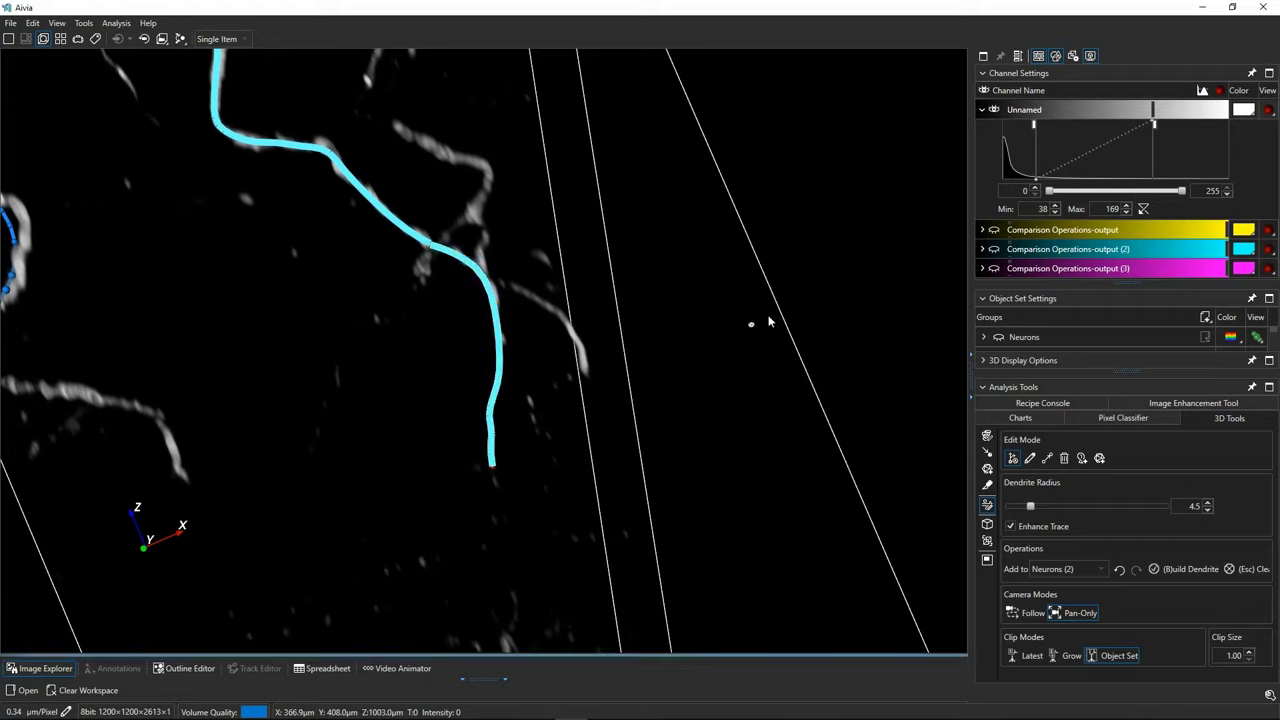
- Lower the Unnamed channel's maximum display intensity to 62 to bring out dim fibres around the traced path
{"action": "left_click_drag", "start_coordinate": [1153, 123], "coordinate": [1058, 123]}
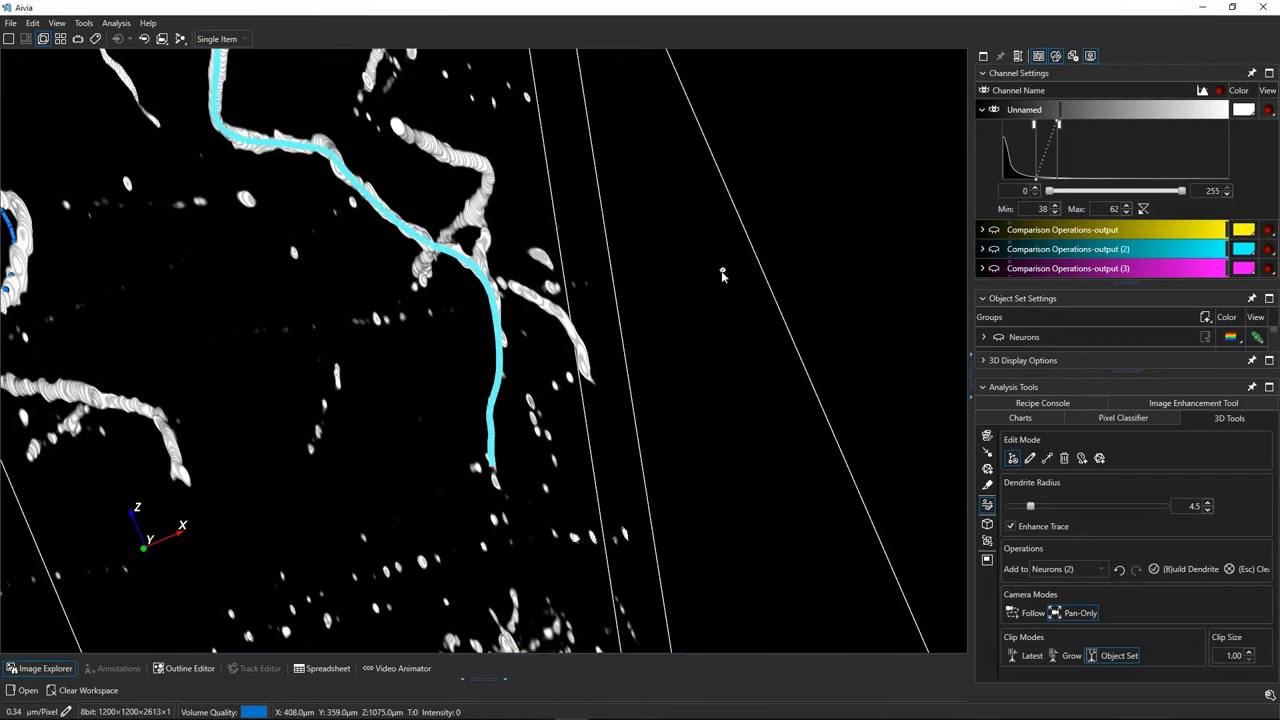
- Build the traced branch as a dendrite and raise the Unnamed channel's maximum display intensity to 157
{"action": "mouse_move", "coordinate": [731, 297]}
{"action": "left_mouse_down"}
{"action": "mouse_move", "coordinate": [531, 311]}
{"action": "mouse_move", "coordinate": [877, 315]}
{"action": "mouse_move", "coordinate": [773, 320]}
{"action": "left_mouse_up"}
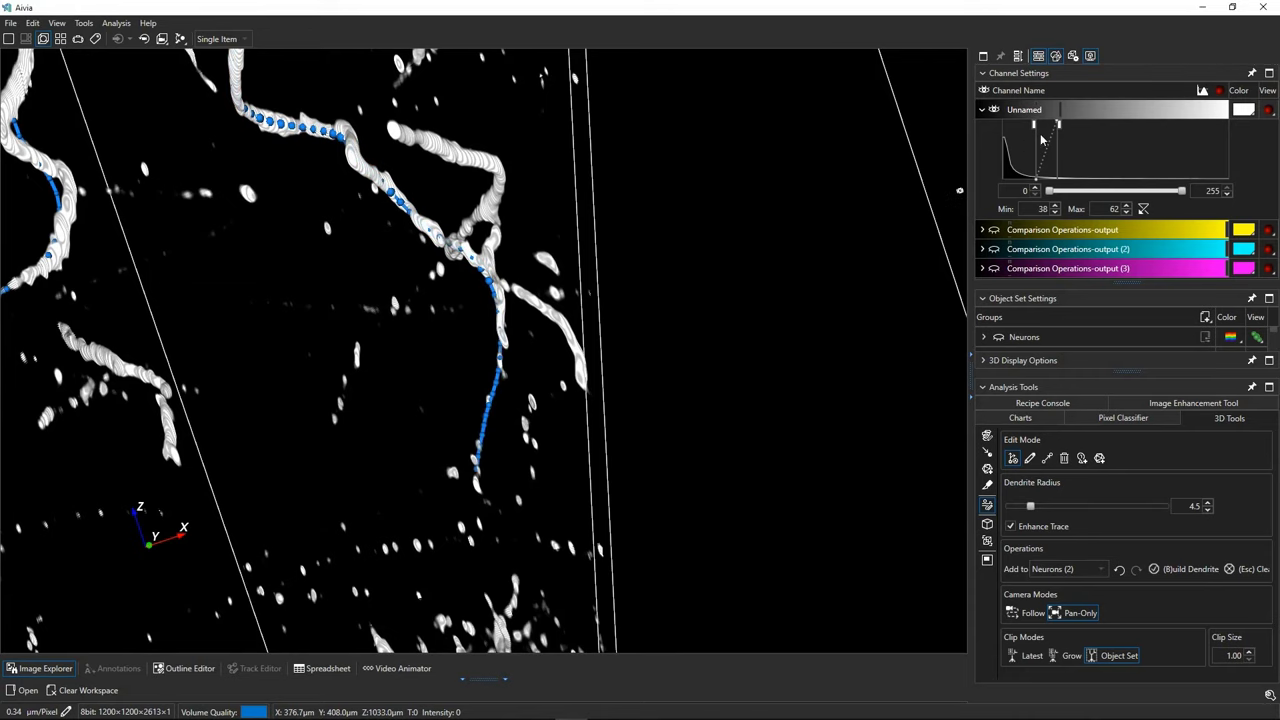
{"action": "left_click_drag", "start_coordinate": [1060, 125], "coordinate": [1145, 126]}
{"action": "middle_click_drag", "start_coordinate": [390, 275], "coordinate": [550, 612]}
{"action": "scroll", "coordinate": [465, 218], "scroll_direction": "down", "scroll_amount": 5}
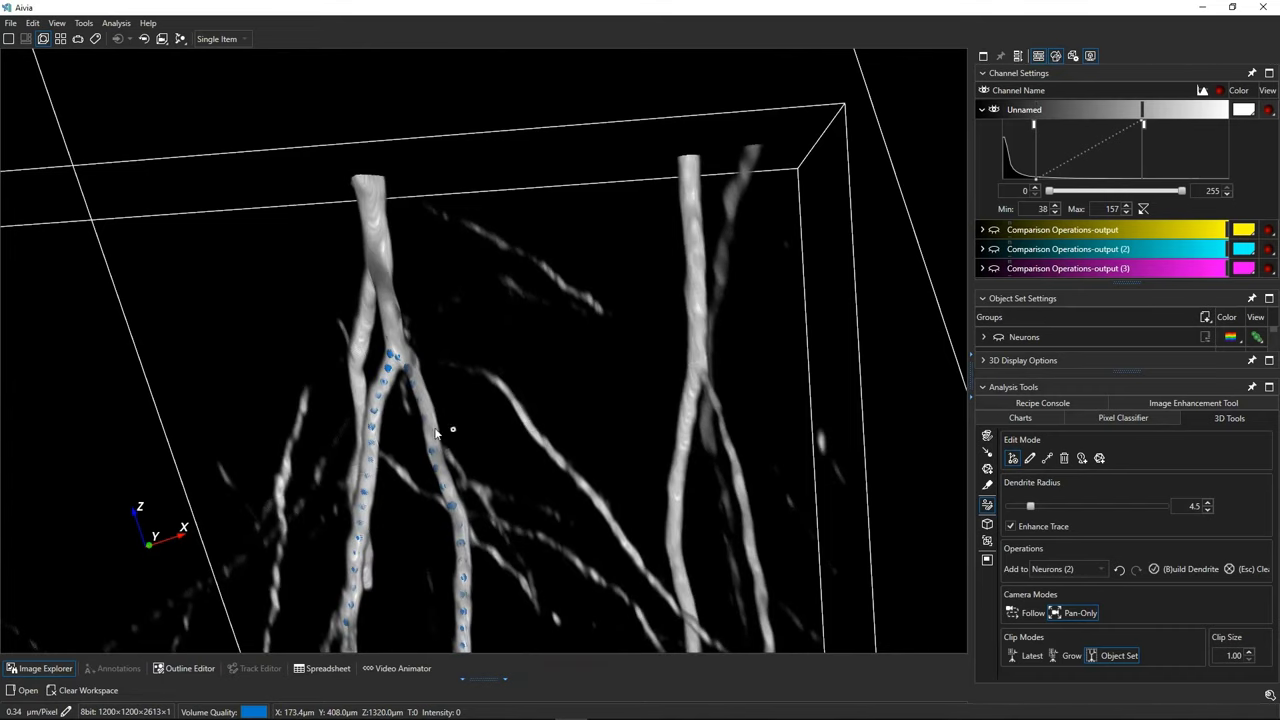
{"action": "scroll", "coordinate": [323, 415], "scroll_direction": "down", "scroll_amount": 3}
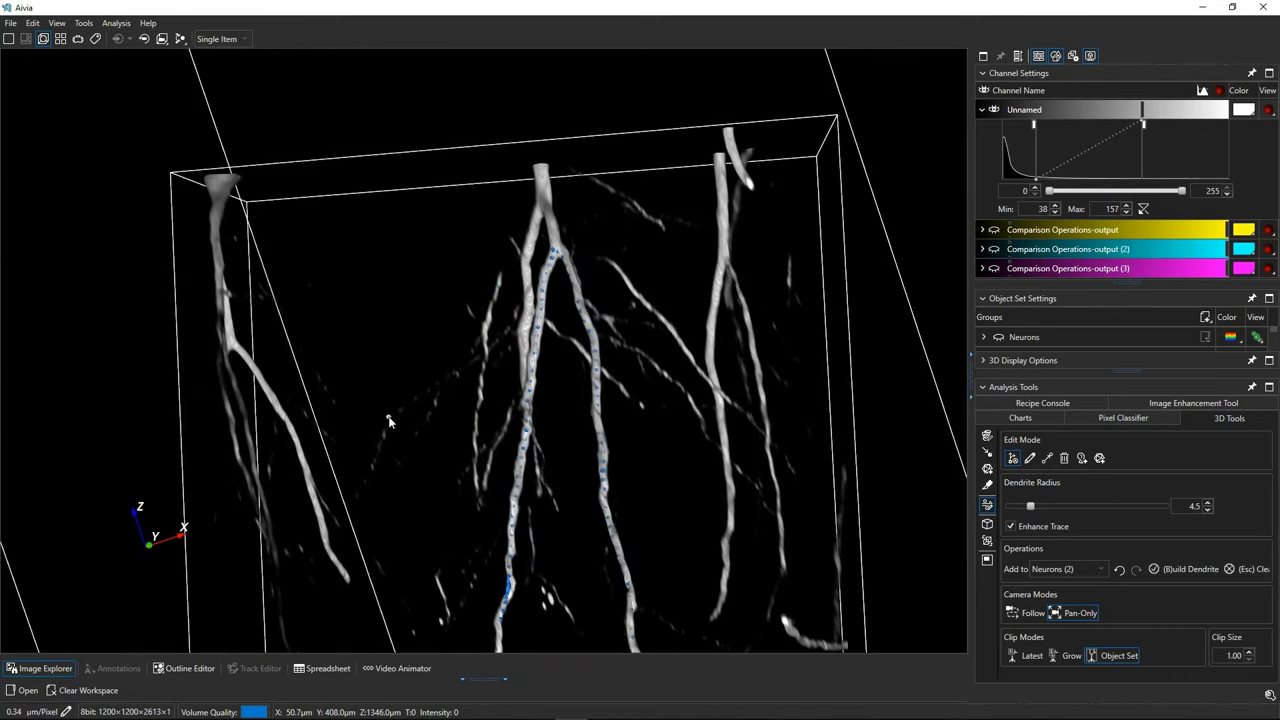
{"action": "left_click_drag", "start_coordinate": [402, 286], "coordinate": [530, 290]}
{"action": "left_click_drag", "start_coordinate": [566, 515], "coordinate": [583, 357]}
{"action": "left_click_drag", "start_coordinate": [572, 511], "coordinate": [583, 357]}
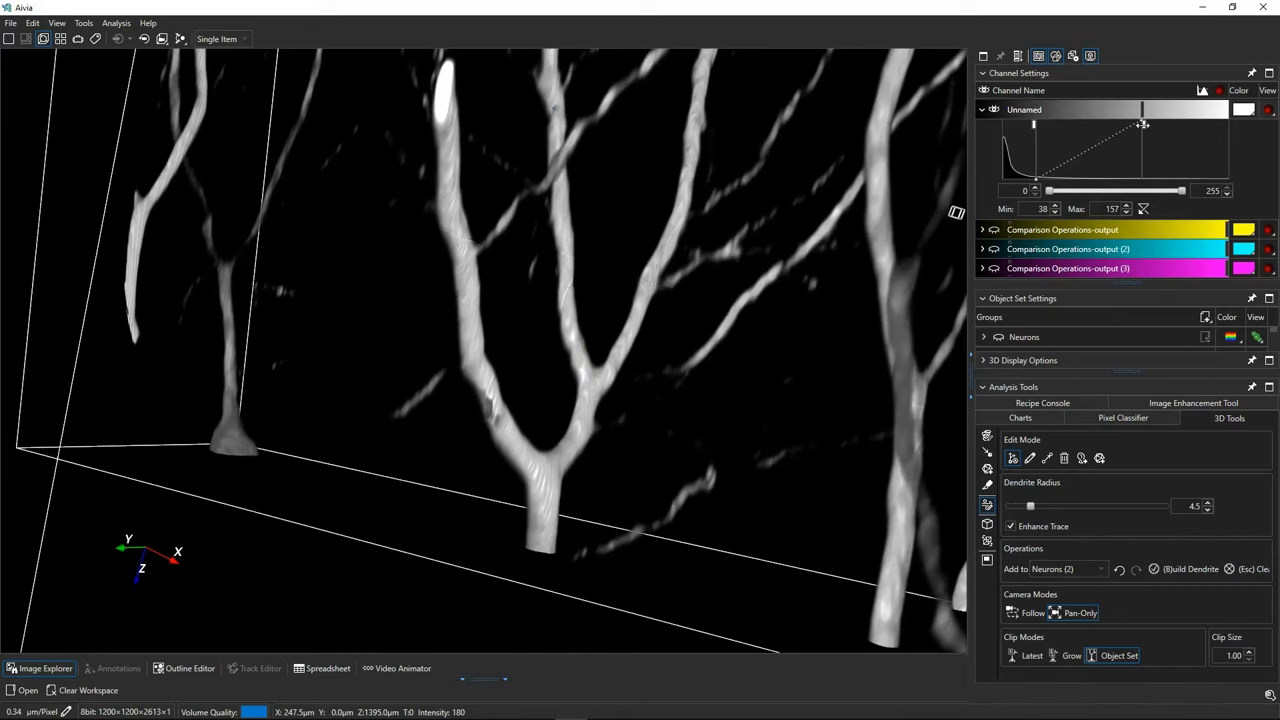
- Set the Unnamed channel's display range to minimum 105 and maximum 248 to isolate the thick branches at the neuron's base fork
{"action": "left_click_drag", "start_coordinate": [1142, 124], "coordinate": [1222, 124]}
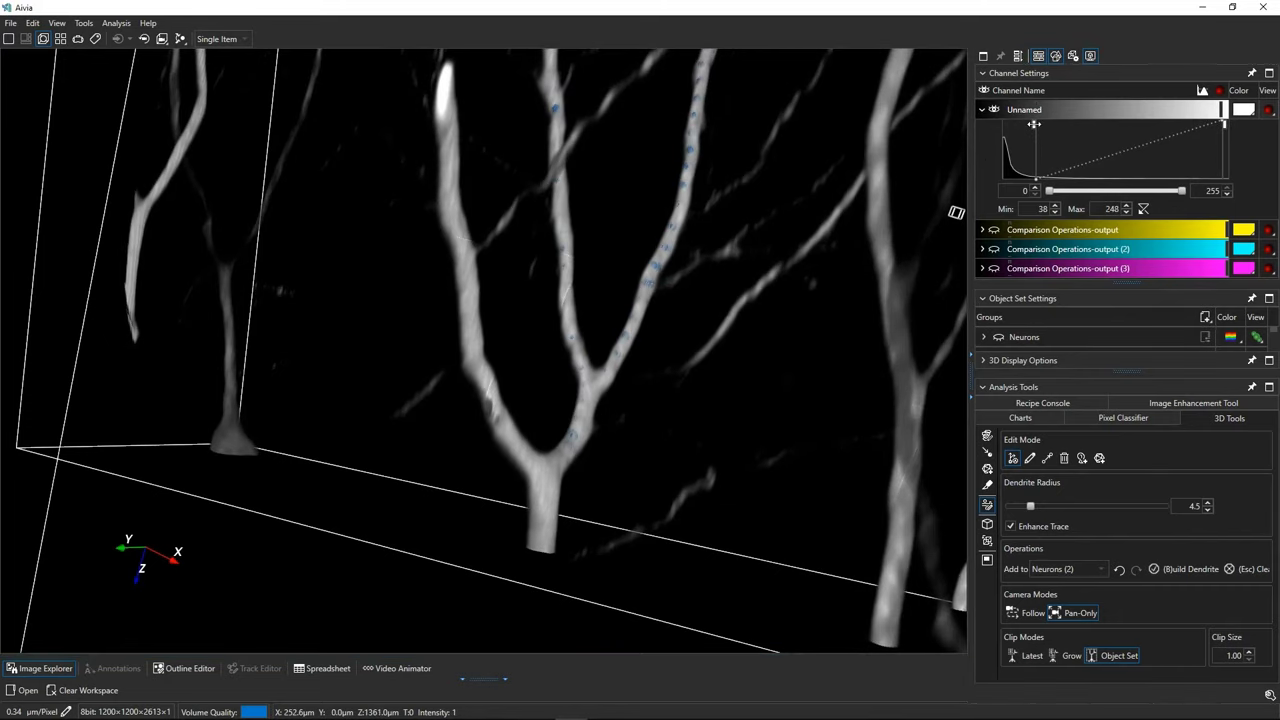
{"action": "left_click_drag", "start_coordinate": [1034, 124], "coordinate": [1088, 148]}
{"action": "left_click_drag", "start_coordinate": [683, 490], "coordinate": [580, 484]}
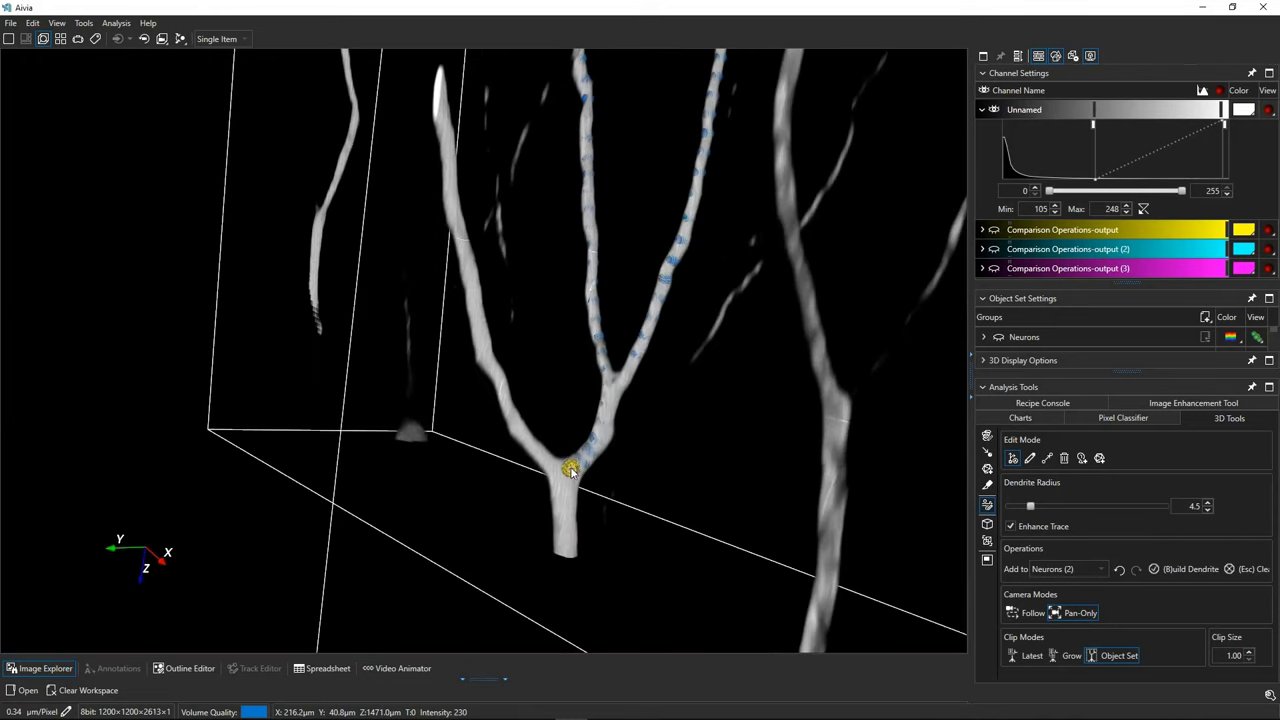
- Trace the neuron's remaining main branch from the base fork near the soma along successive predicted paths to its far fork
{"action": "left_click", "coordinate": [565, 474]}
{"action": "scroll", "coordinate": [492, 298], "scroll_direction": "down", "scroll_amount": 5}
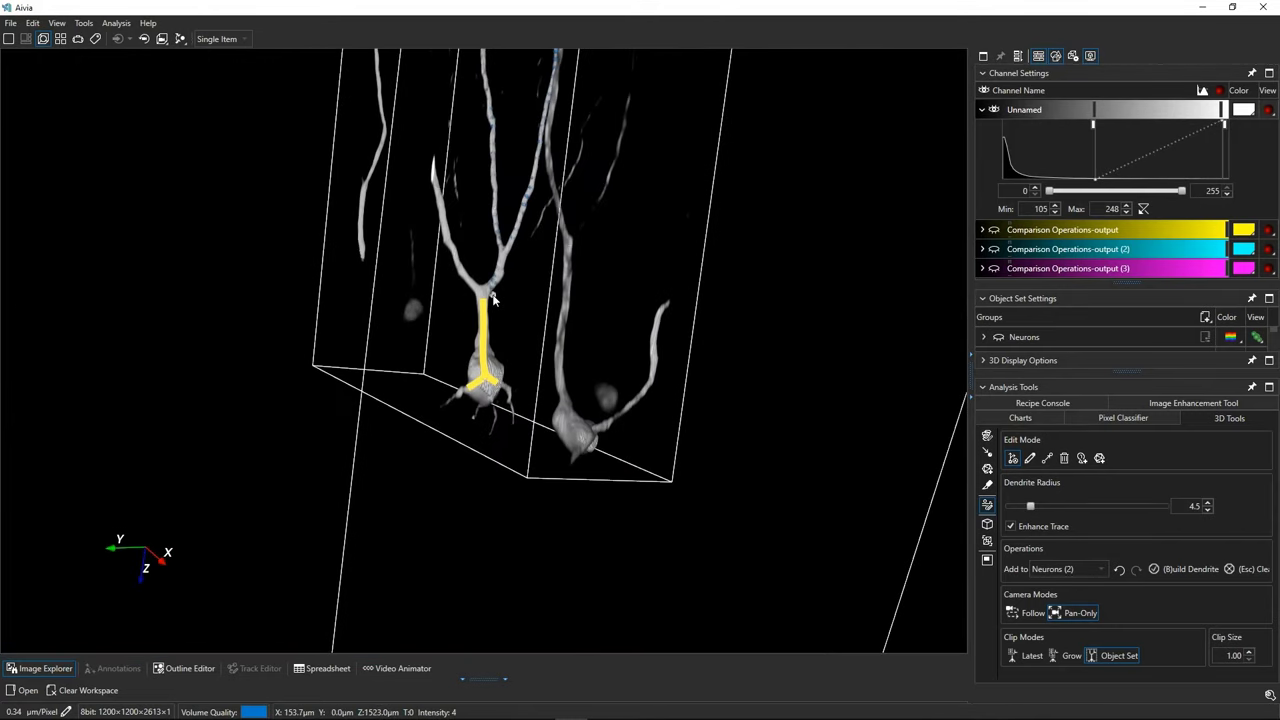
{"action": "scroll", "coordinate": [526, 329], "scroll_direction": "up", "scroll_amount": 5}
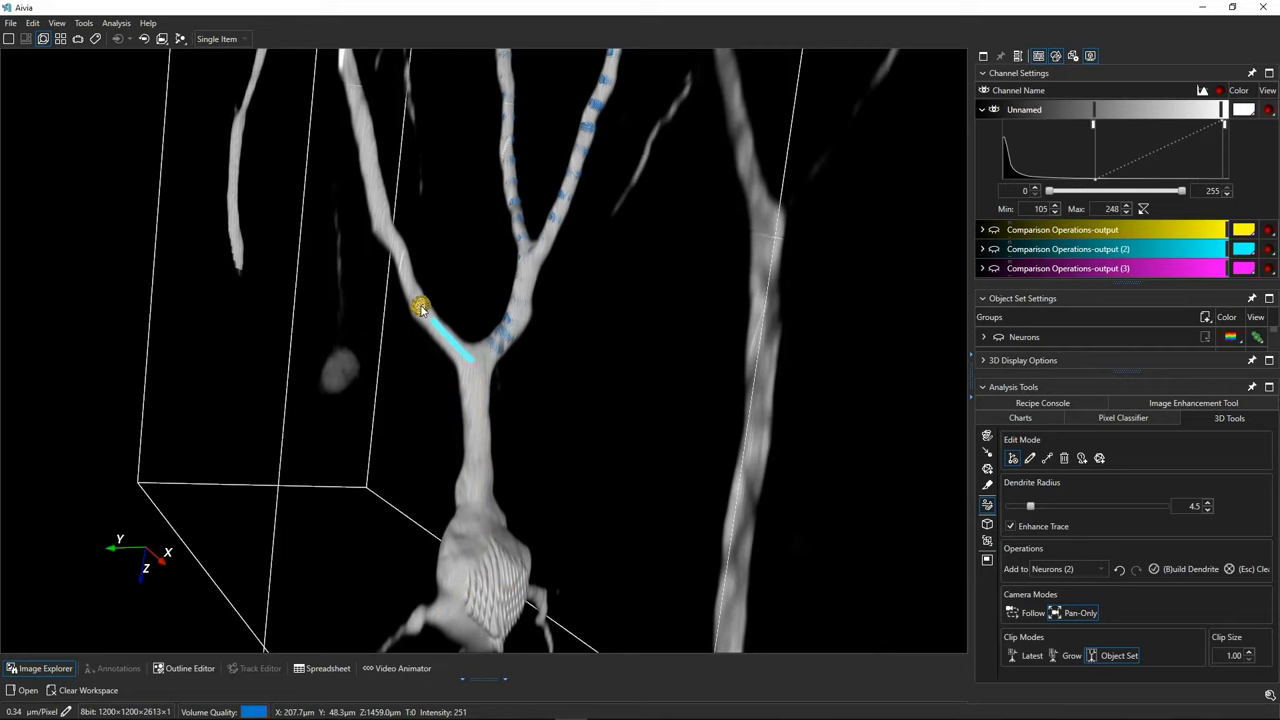
{"action": "left_click", "coordinate": [420, 308]}
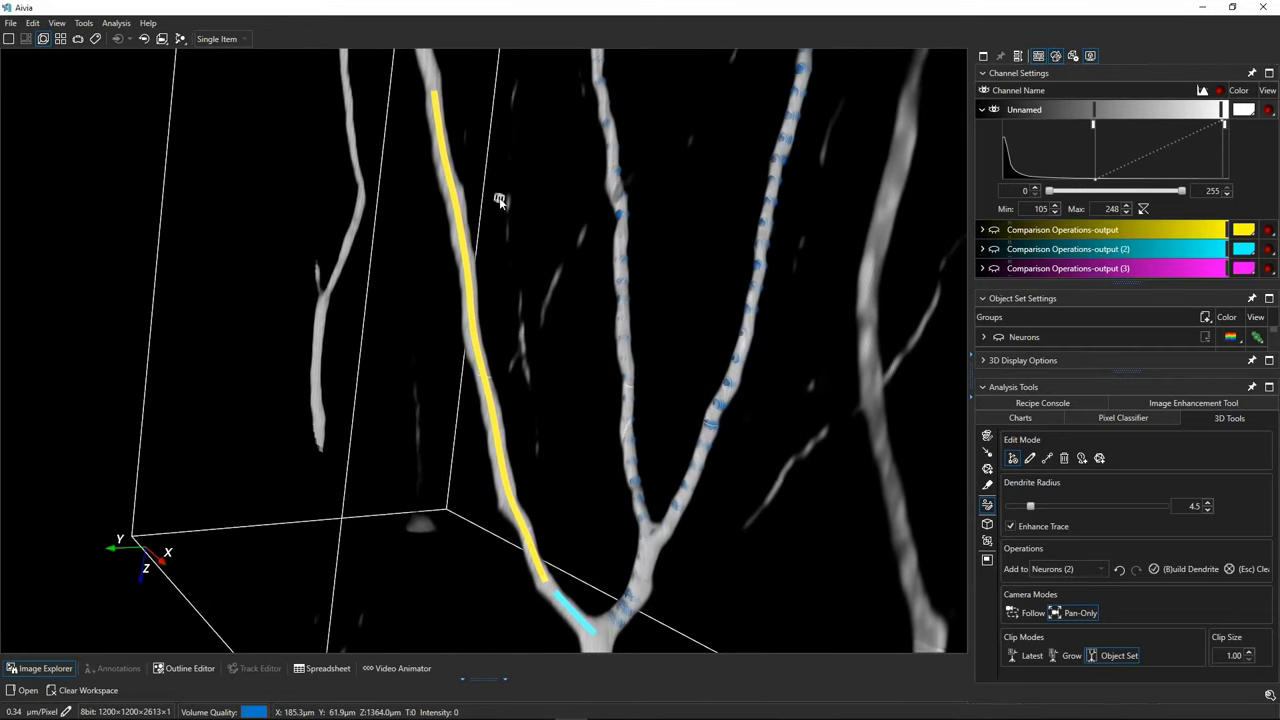
{"action": "left_click", "coordinate": [435, 308]}
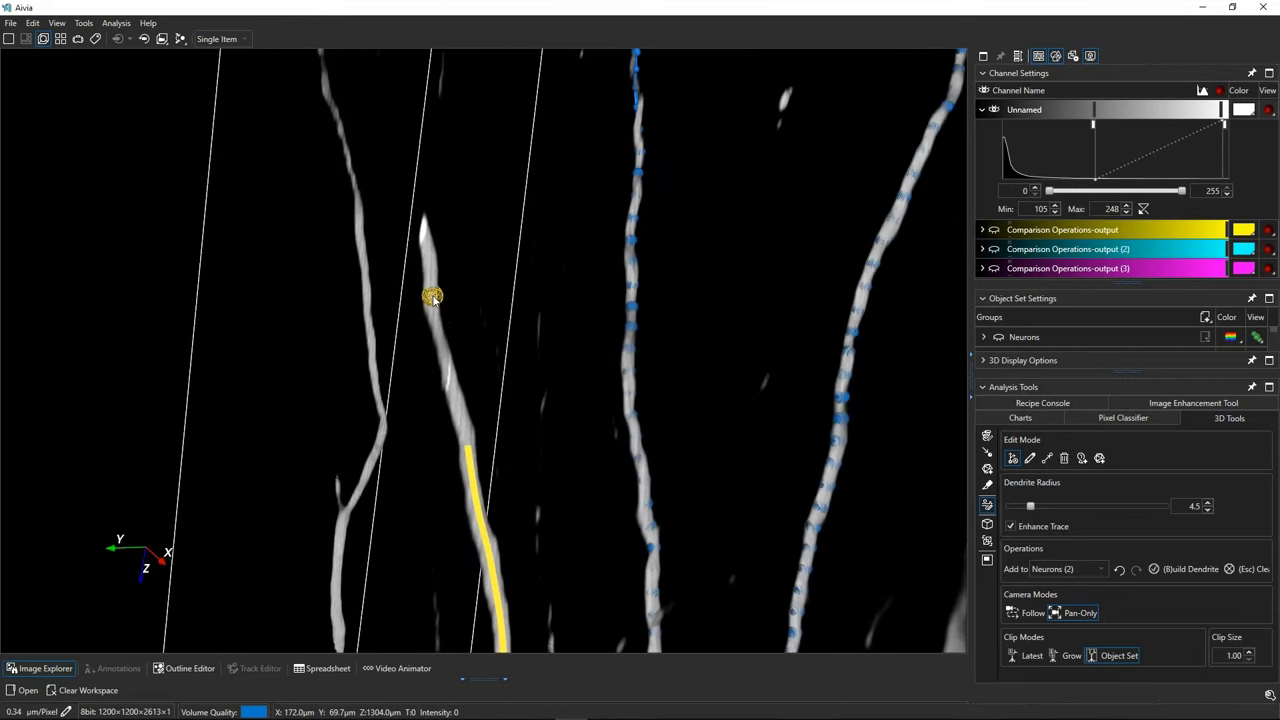
{"action": "left_click", "coordinate": [478, 520]}
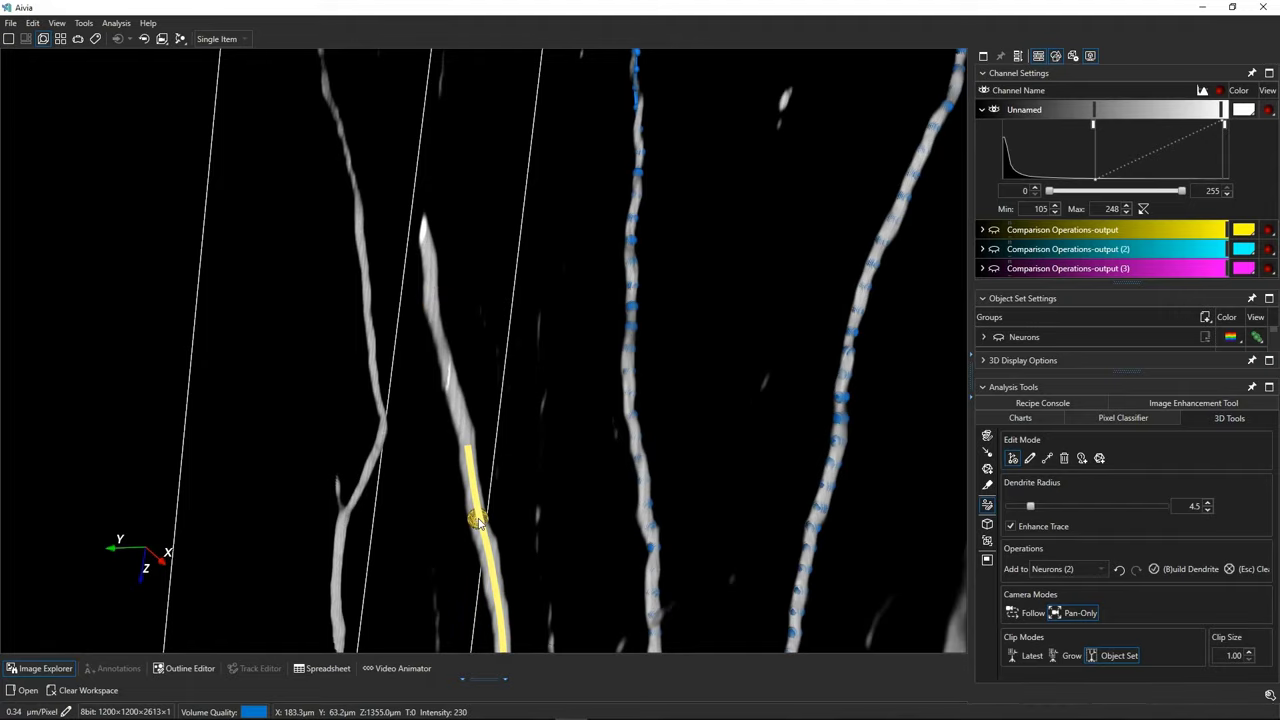
{"action": "left_click", "coordinate": [429, 293]}
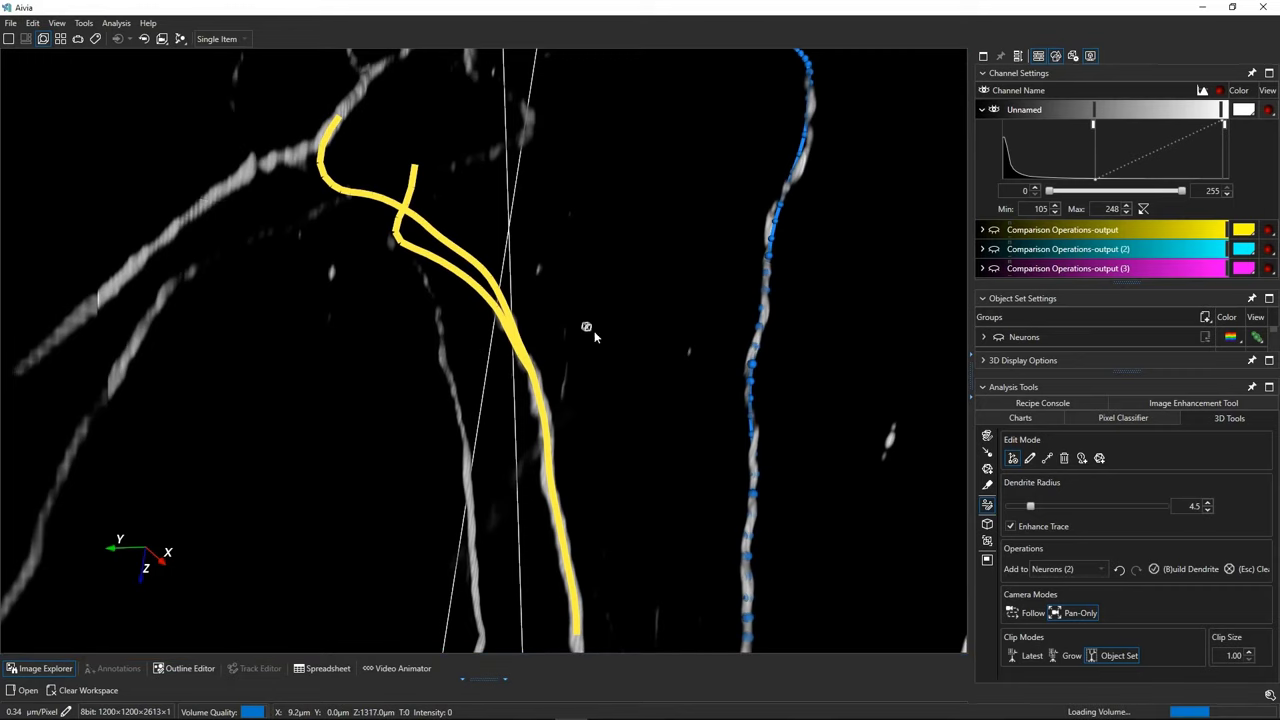
{"action": "left_click_drag", "start_coordinate": [671, 352], "coordinate": [545, 389]}
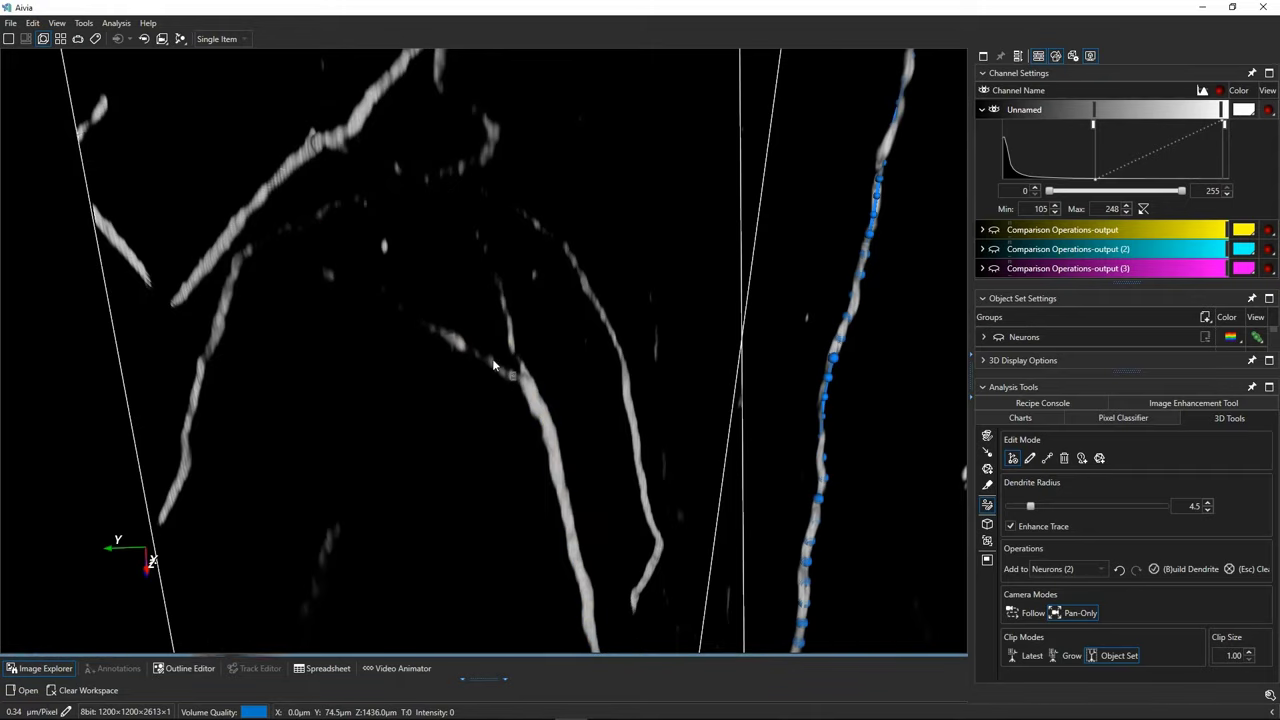
- Set the Unnamed channel's display range to minimum 47 and maximum 145 to bring out the dim offshoots around the predicted paths
{"action": "left_click_drag", "start_coordinate": [1224, 125], "coordinate": [1198, 125]}
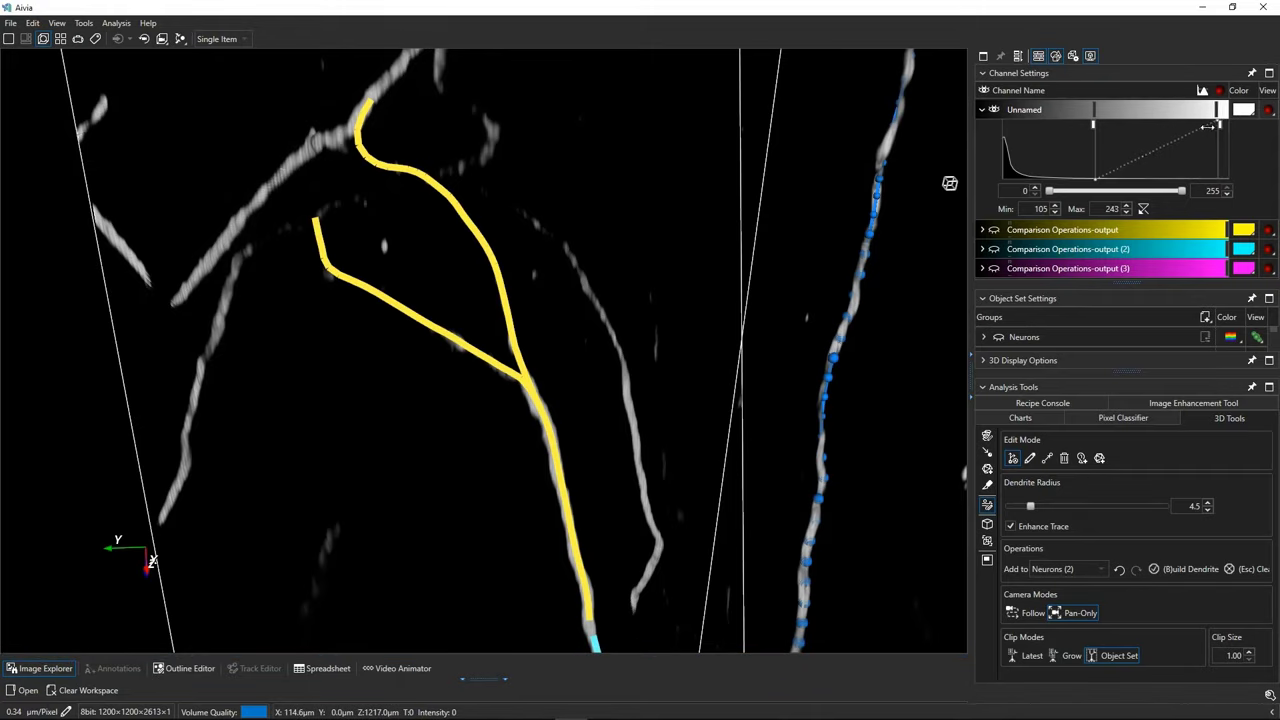
{"action": "left_click_drag", "start_coordinate": [1092, 125], "coordinate": [1041, 125]}
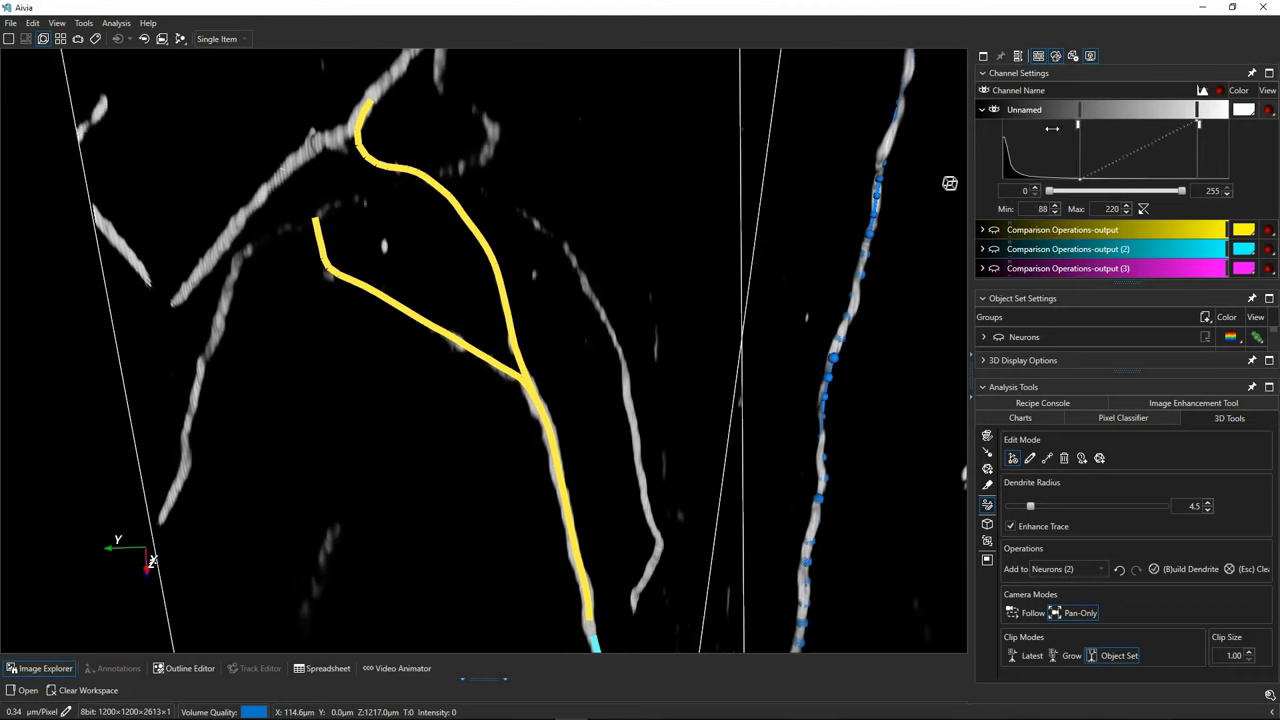
{"action": "left_click_drag", "start_coordinate": [1198, 123], "coordinate": [1132, 123]}
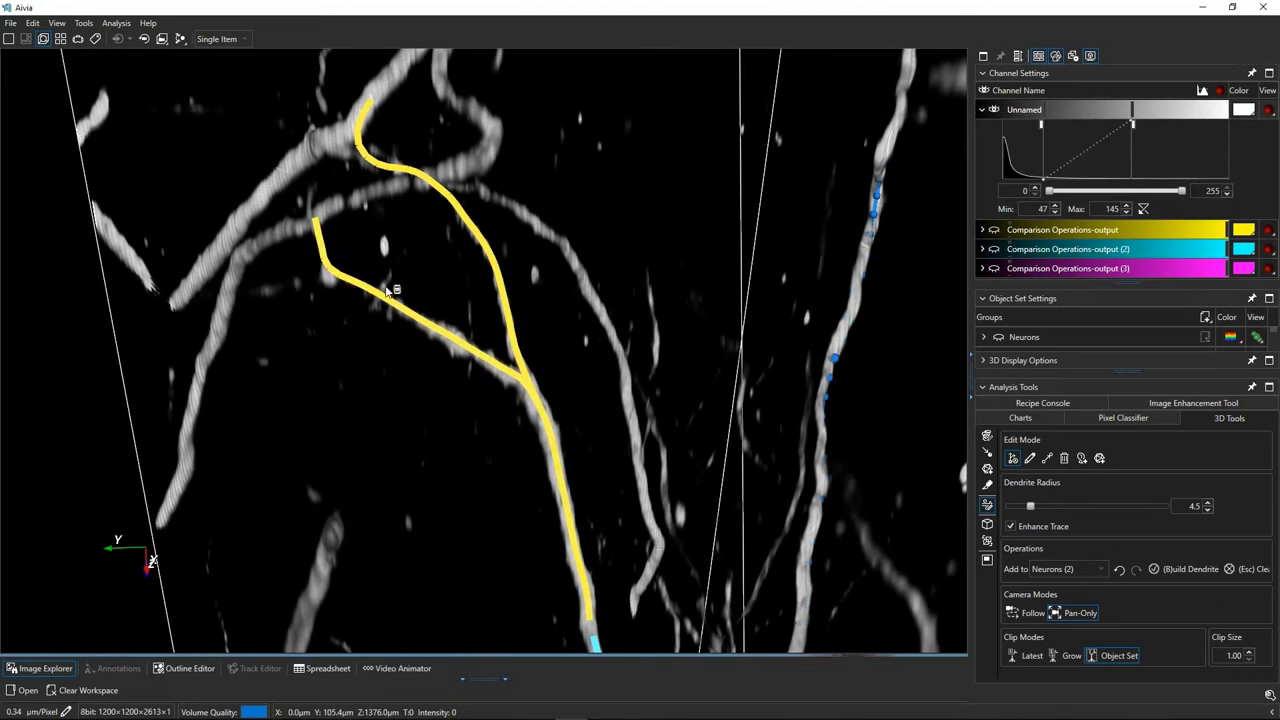
- Extend the trace along the branch's first offshoot and build it as a dendrite, and trace and build the second offshoot from their fork
{"action": "left_click", "coordinate": [323, 253]}
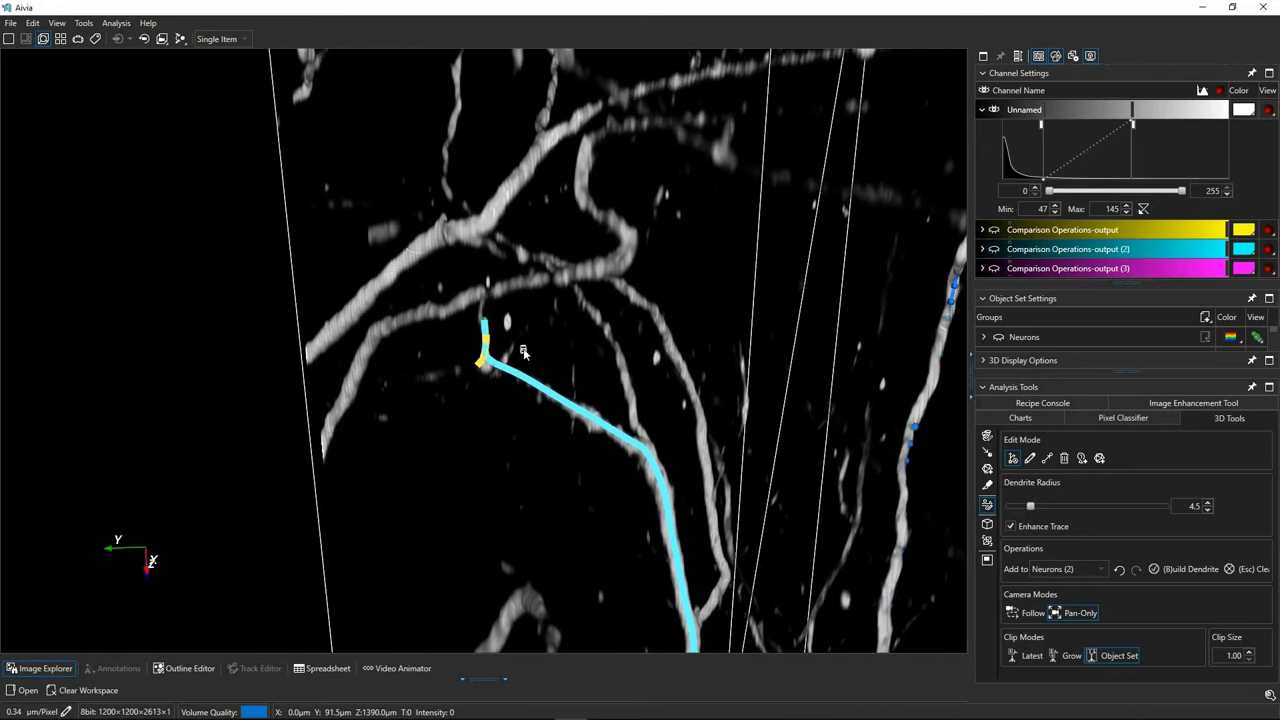
{"action": "key", "text": "b"}
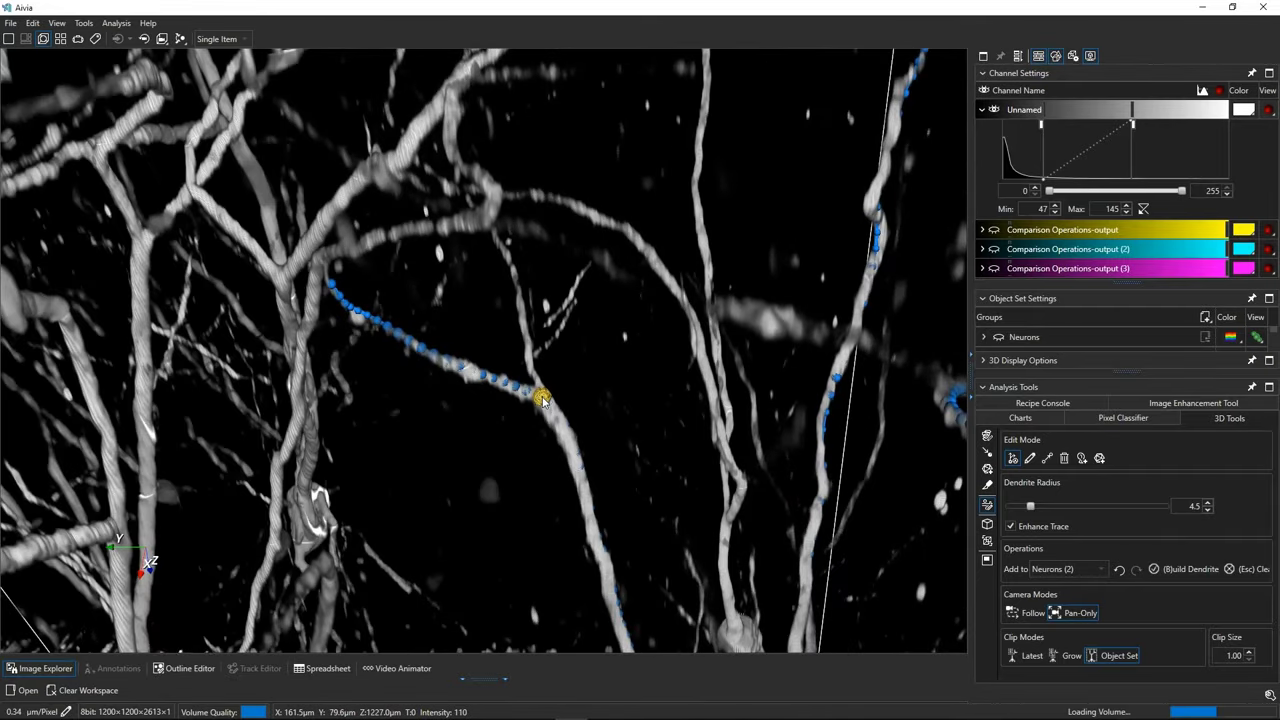
{"action": "left_click", "coordinate": [542, 399]}
{"action": "left_click", "coordinate": [502, 383]}
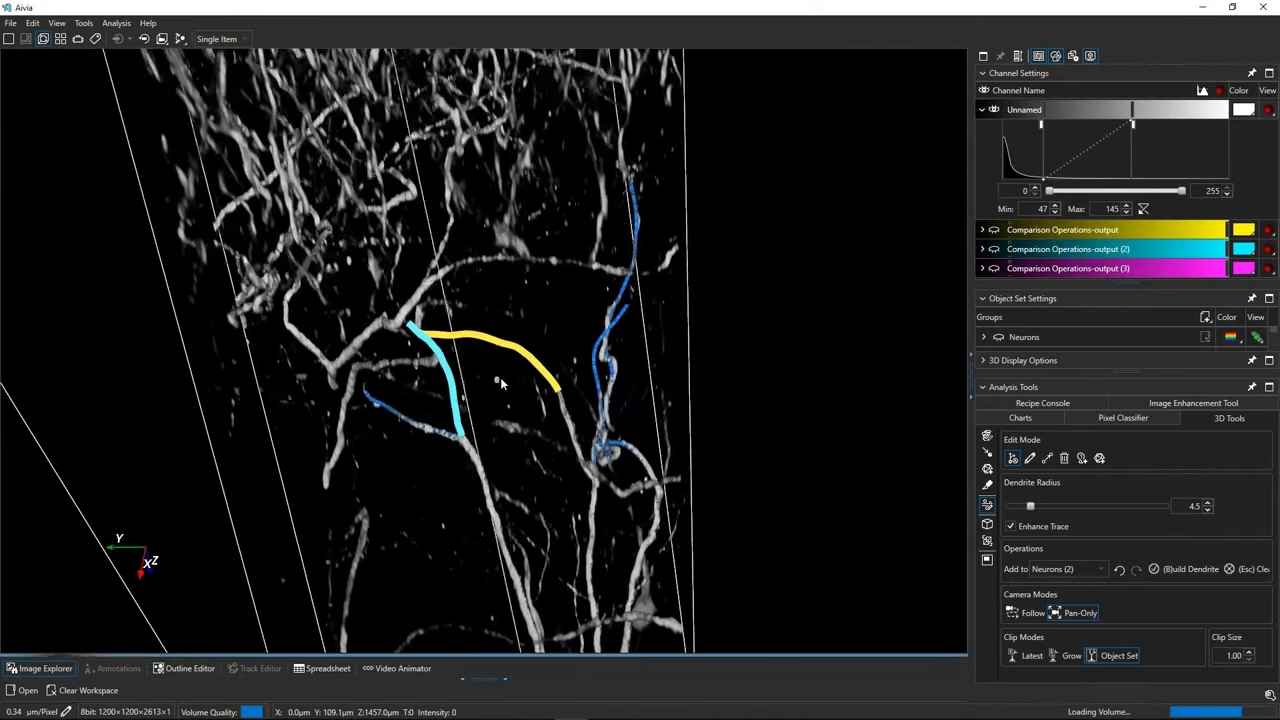
{"action": "key", "text": "b"}
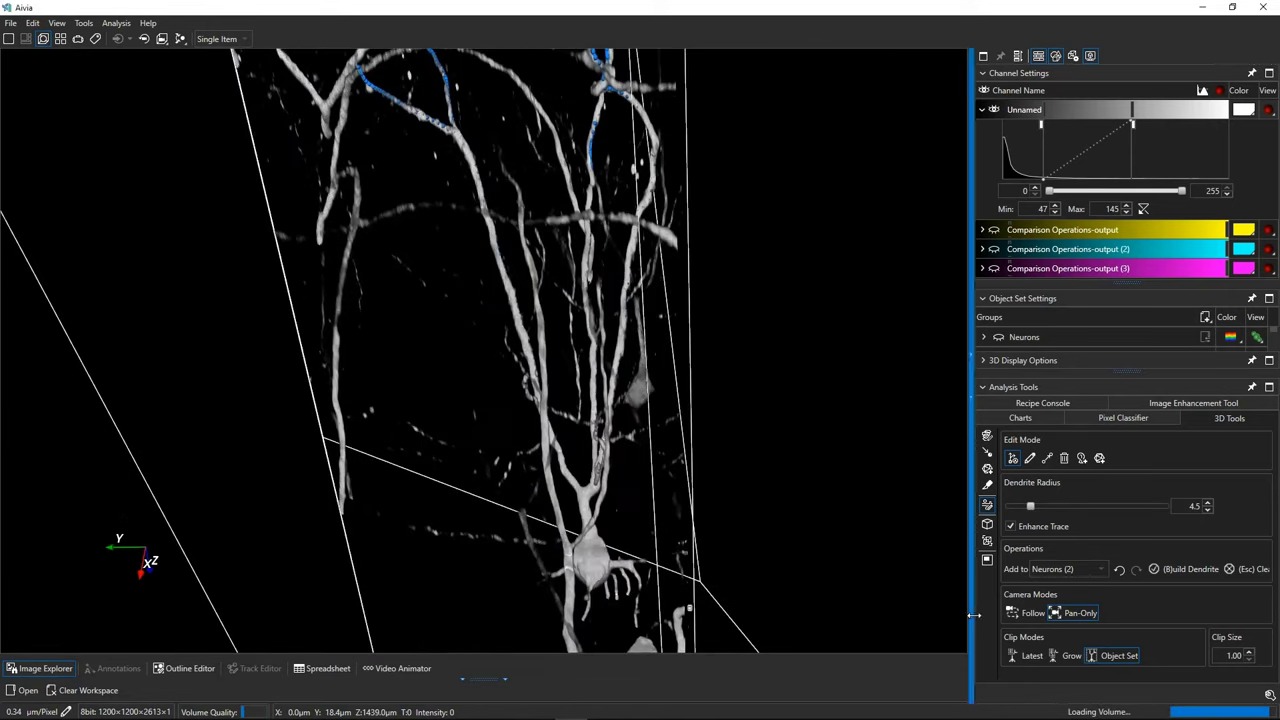
- Compare the Latest and Grow clip modes around the newly built dendrites and return to Object Set
{"action": "left_click", "coordinate": [1031, 656]}
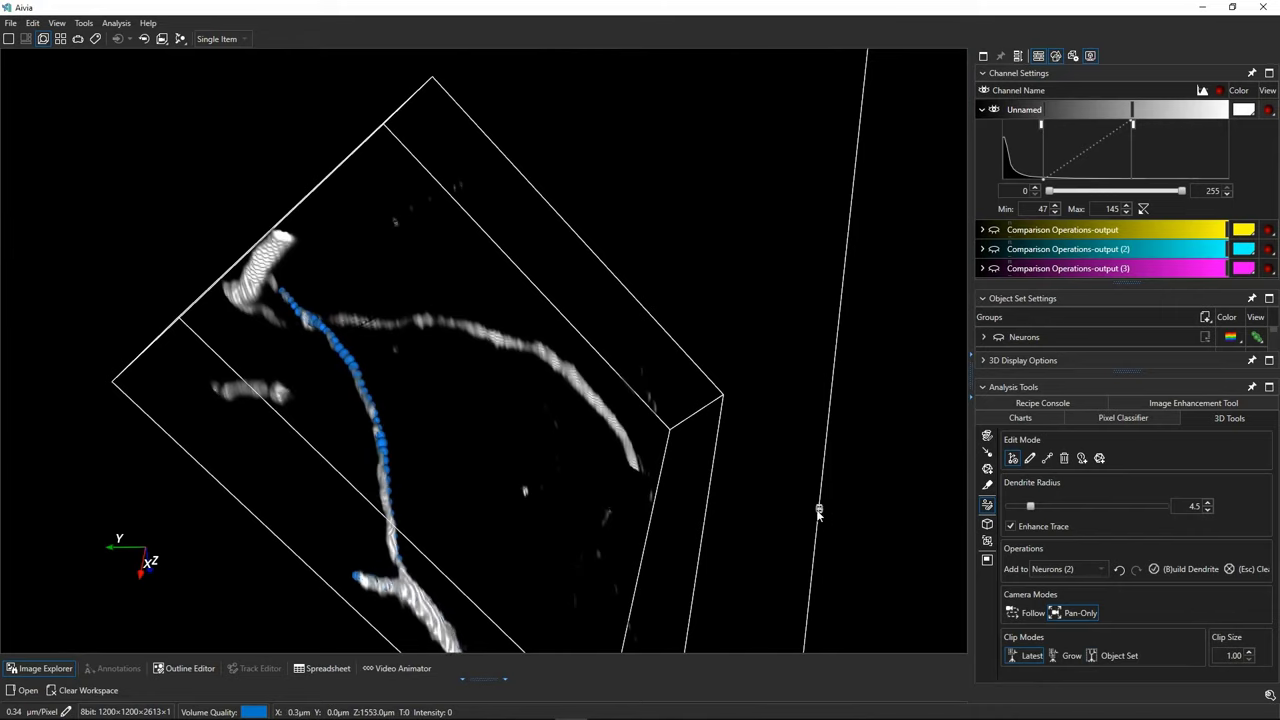
{"action": "left_click_drag", "start_coordinate": [818, 512], "coordinate": [594, 556]}
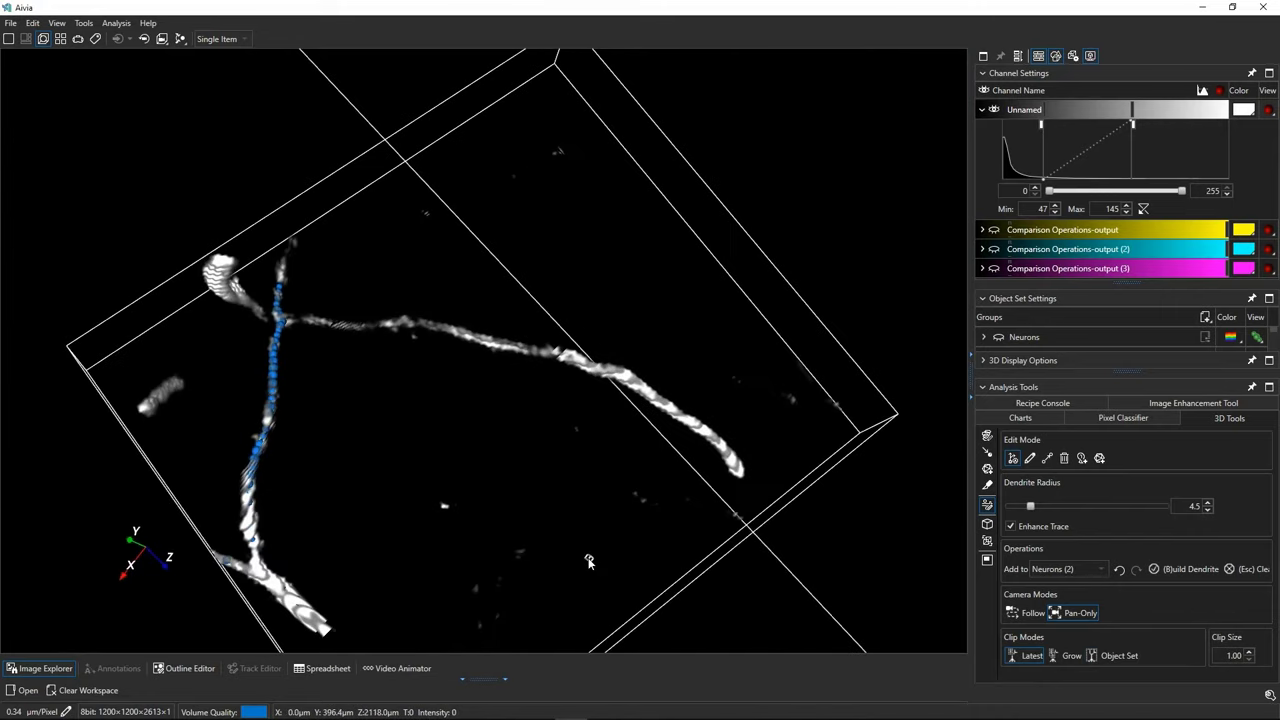
{"action": "left_click", "coordinate": [1062, 657]}
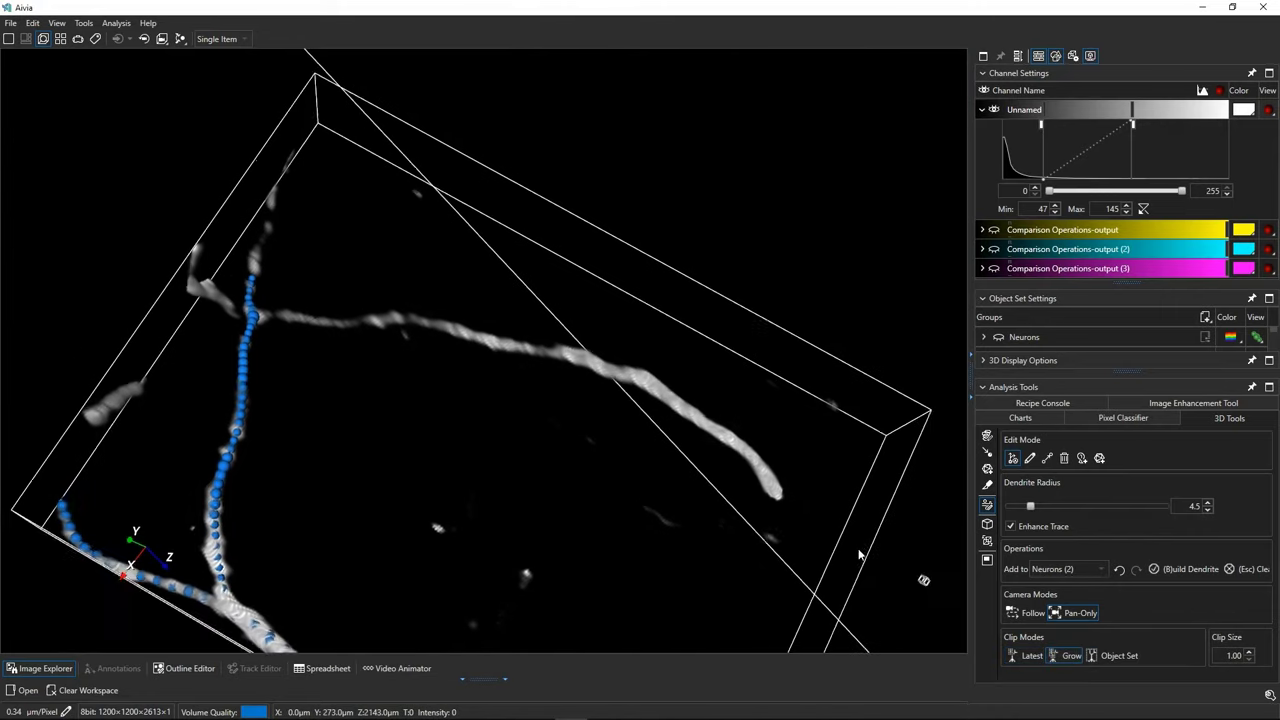
{"action": "left_click", "coordinate": [1108, 657]}
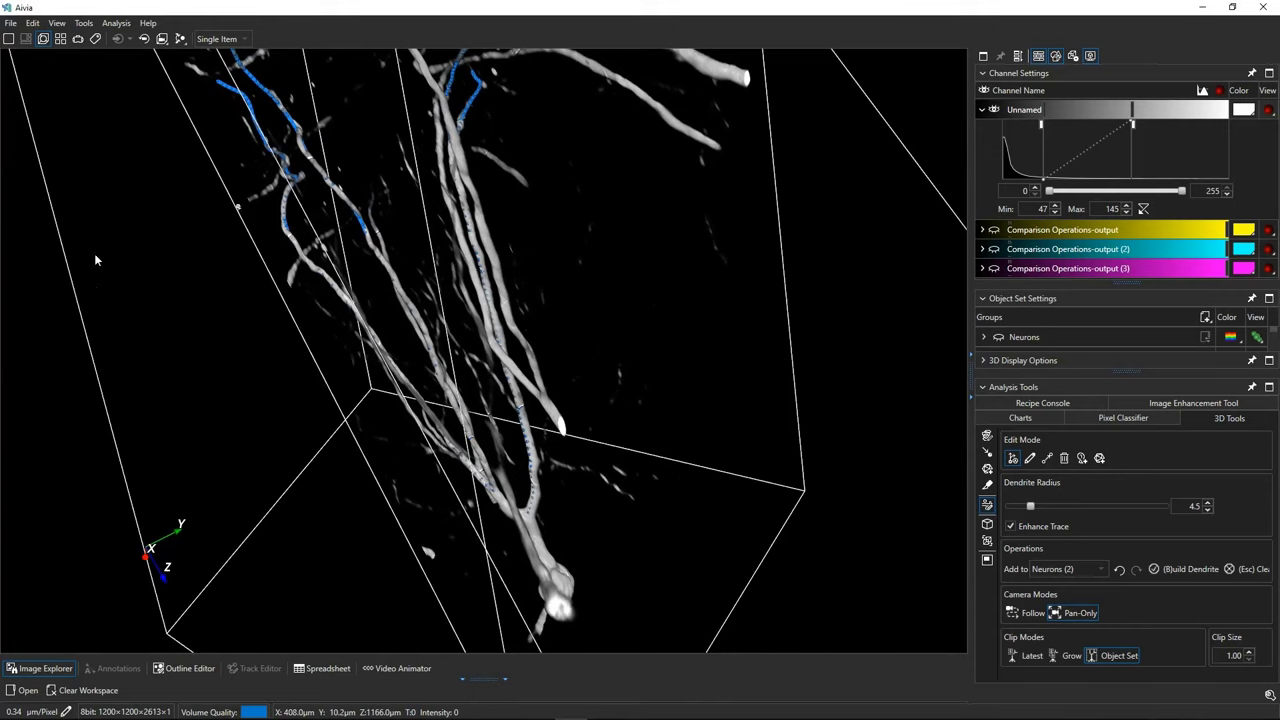
- Hide the Unnamed channel to inspect the neuron's built dendrites on their own
{"action": "left_click_drag", "start_coordinate": [95, 260], "coordinate": [640, 438]}
{"action": "left_click_drag", "start_coordinate": [706, 537], "coordinate": [729, 598]}
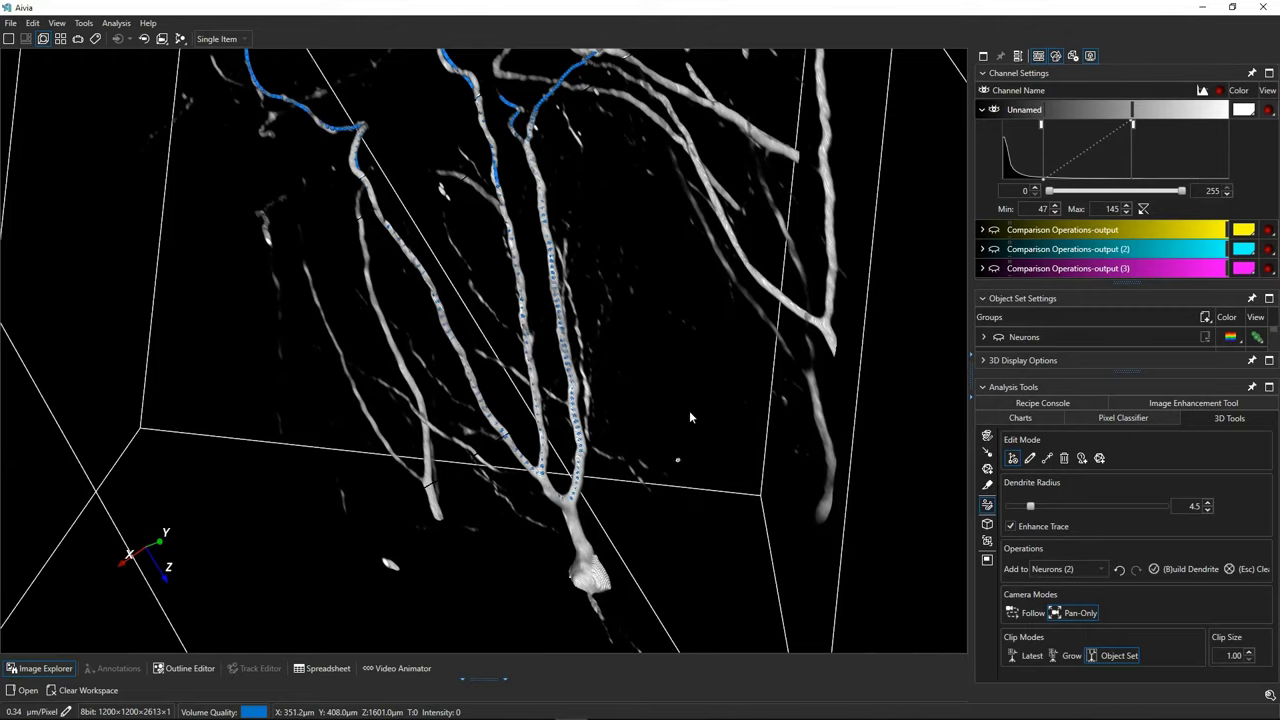
{"action": "left_click", "coordinate": [994, 110]}
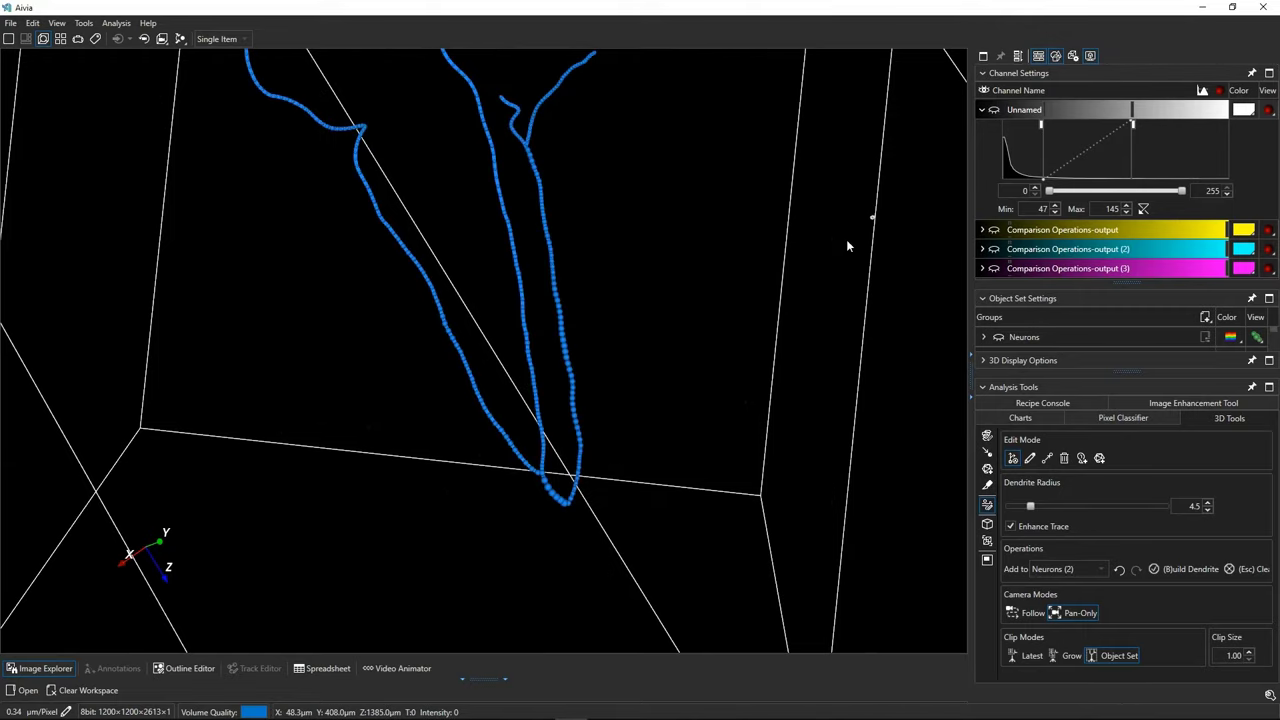
{"action": "left_click_drag", "start_coordinate": [659, 288], "coordinate": [683, 338]}
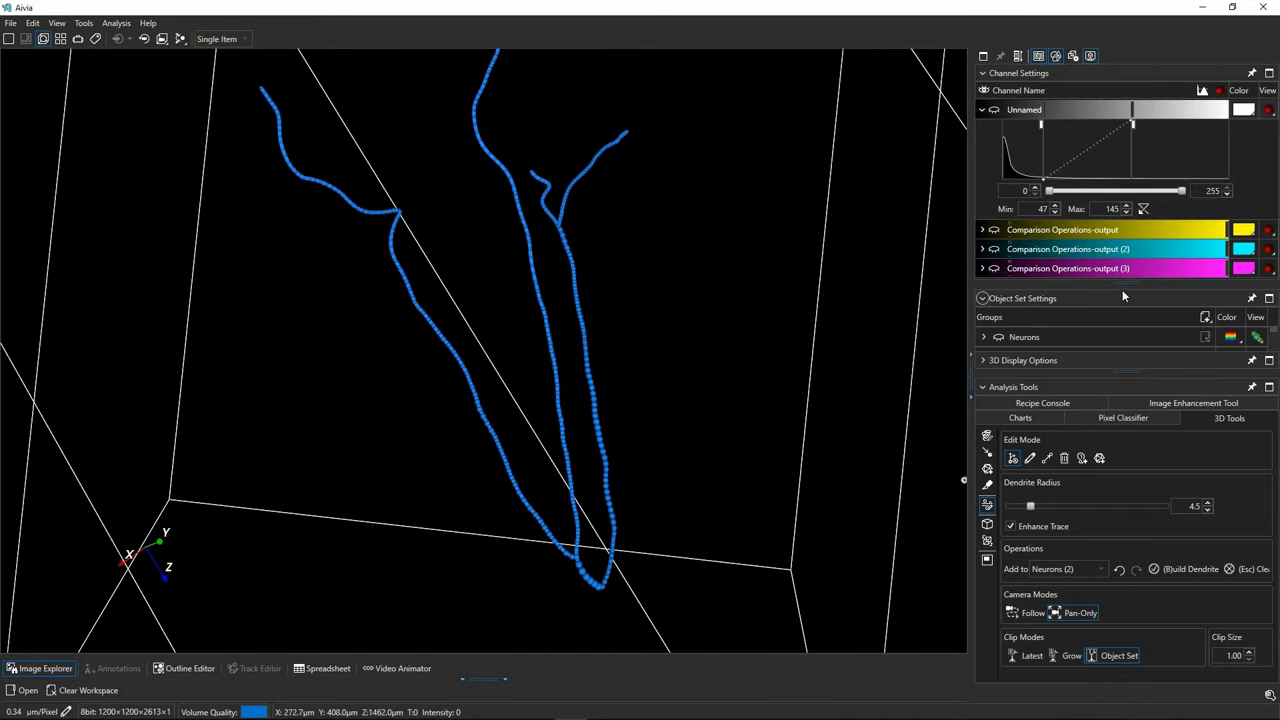
- Show the settings of Dendrite Set (2) and set its dendrite mode to Line
{"action": "left_click", "coordinate": [984, 363]}
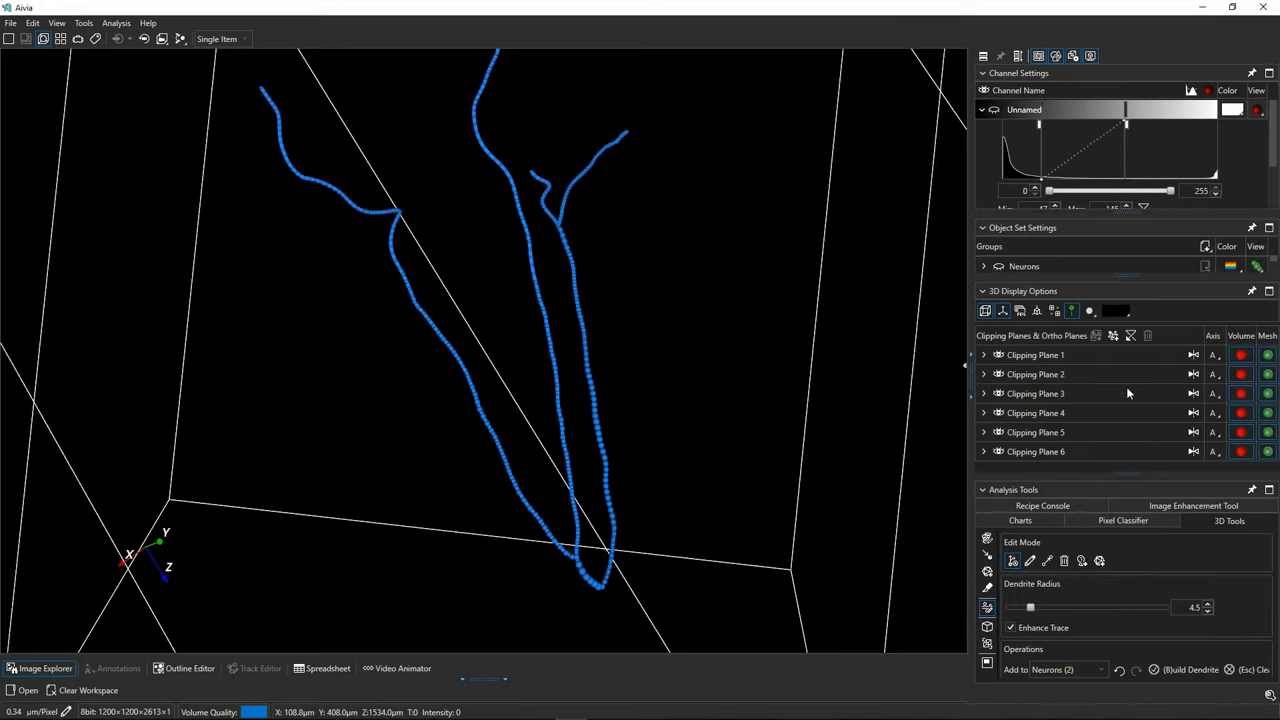
{"action": "left_click", "coordinate": [983, 292]}
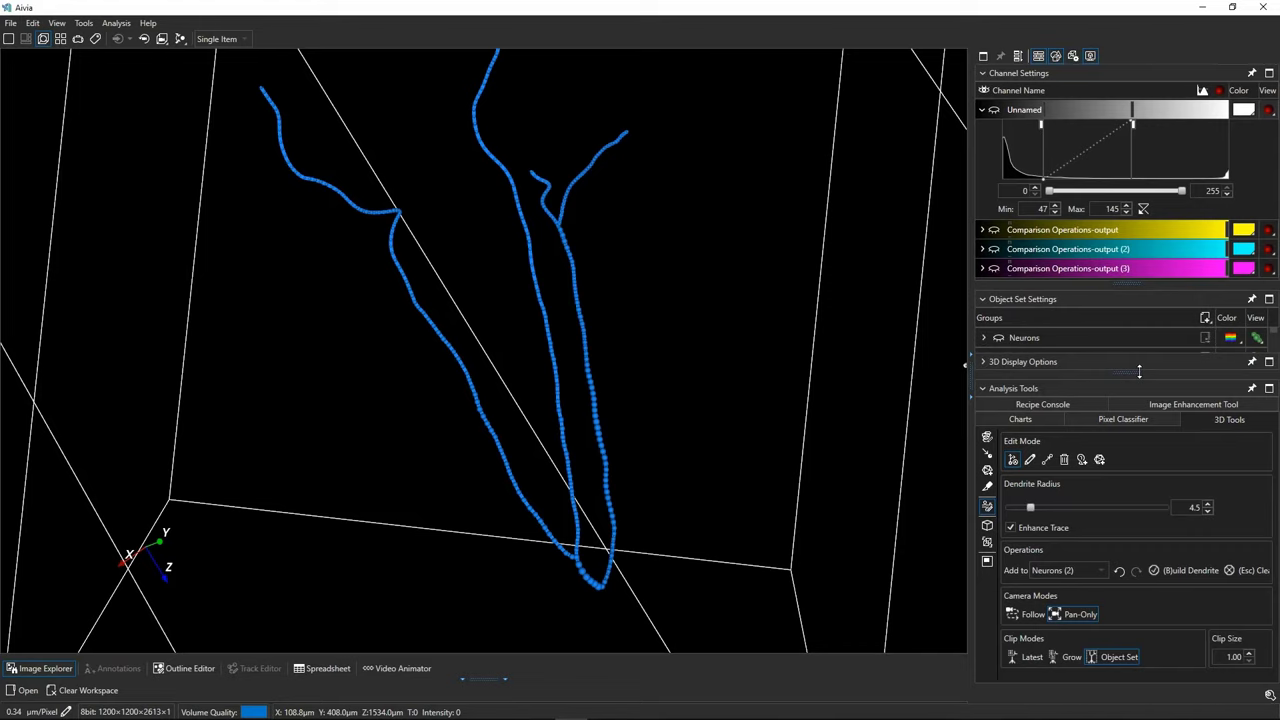
{"action": "left_click_drag", "start_coordinate": [1139, 371], "coordinate": [1123, 548]}
{"action": "left_click", "coordinate": [1133, 418]}
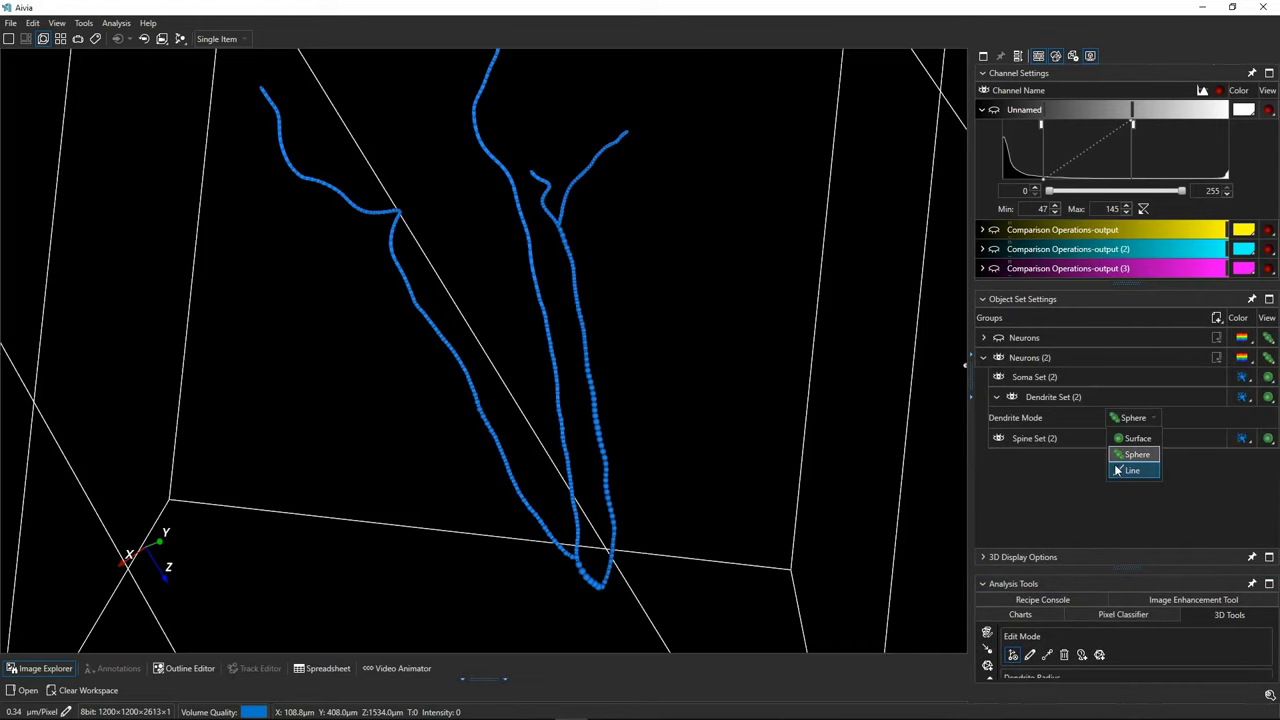
{"action": "left_click", "coordinate": [1130, 471]}
{"action": "scroll", "coordinate": [622, 457], "scroll_direction": "up", "scroll_amount": 5}
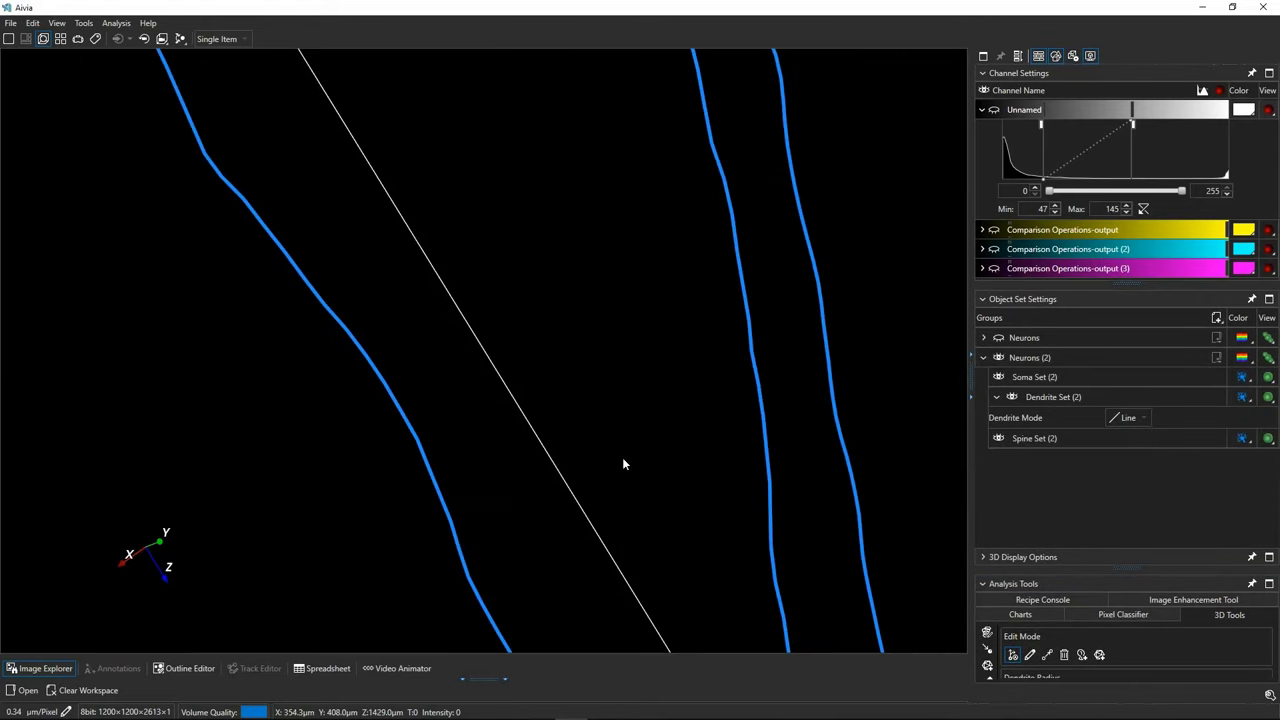
- Show the Unnamed channel again and set the dendrite mode of Dendrite Set (2) to Surface
{"action": "left_click", "coordinate": [994, 109]}
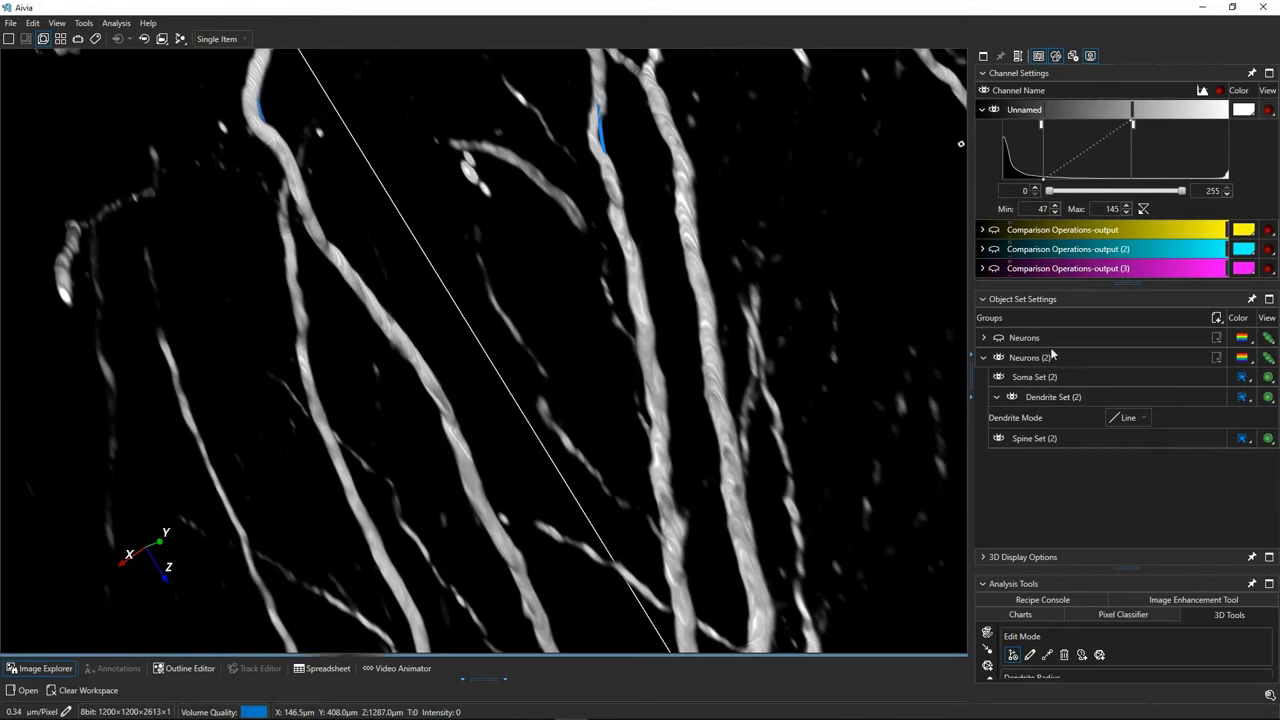
{"action": "left_click", "coordinate": [1143, 419]}
{"action": "left_click", "coordinate": [1134, 448]}
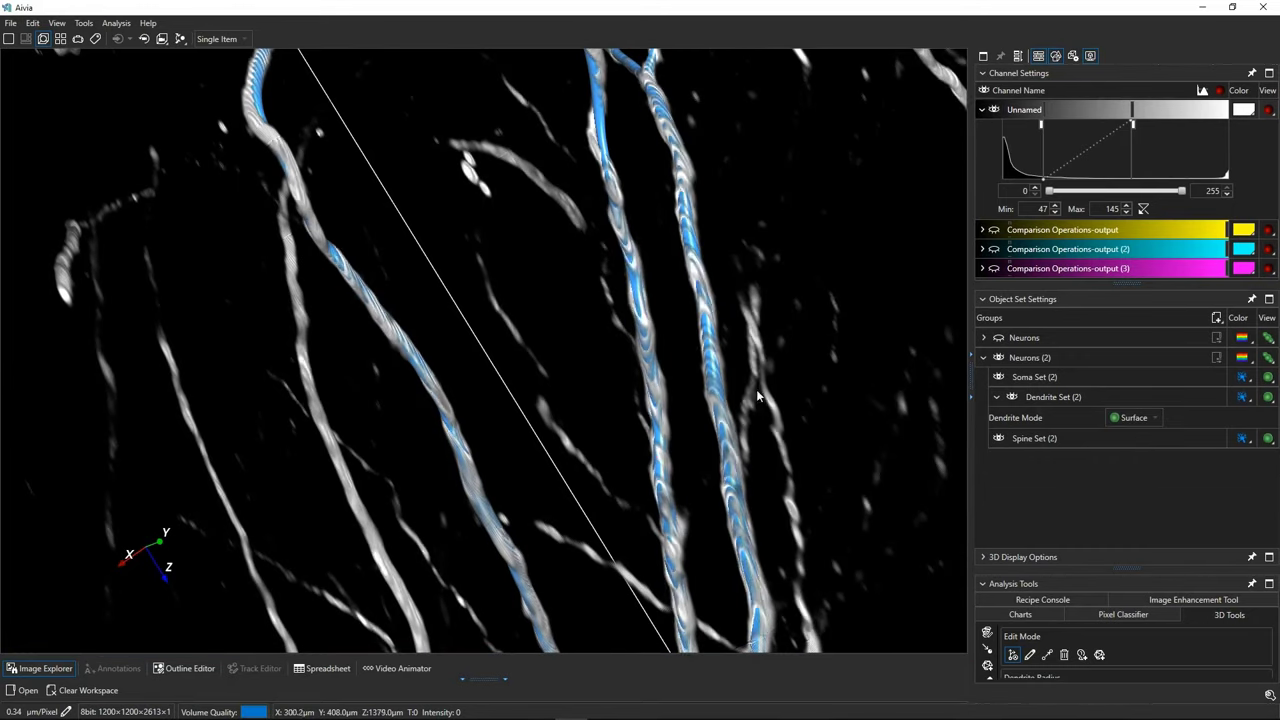
- Hide the Unnamed channel and inspect the surface-rendered dendrites from several angles
{"action": "left_click", "coordinate": [994, 109]}
{"action": "scroll", "coordinate": [777, 329], "scroll_direction": "down", "scroll_amount": 5}
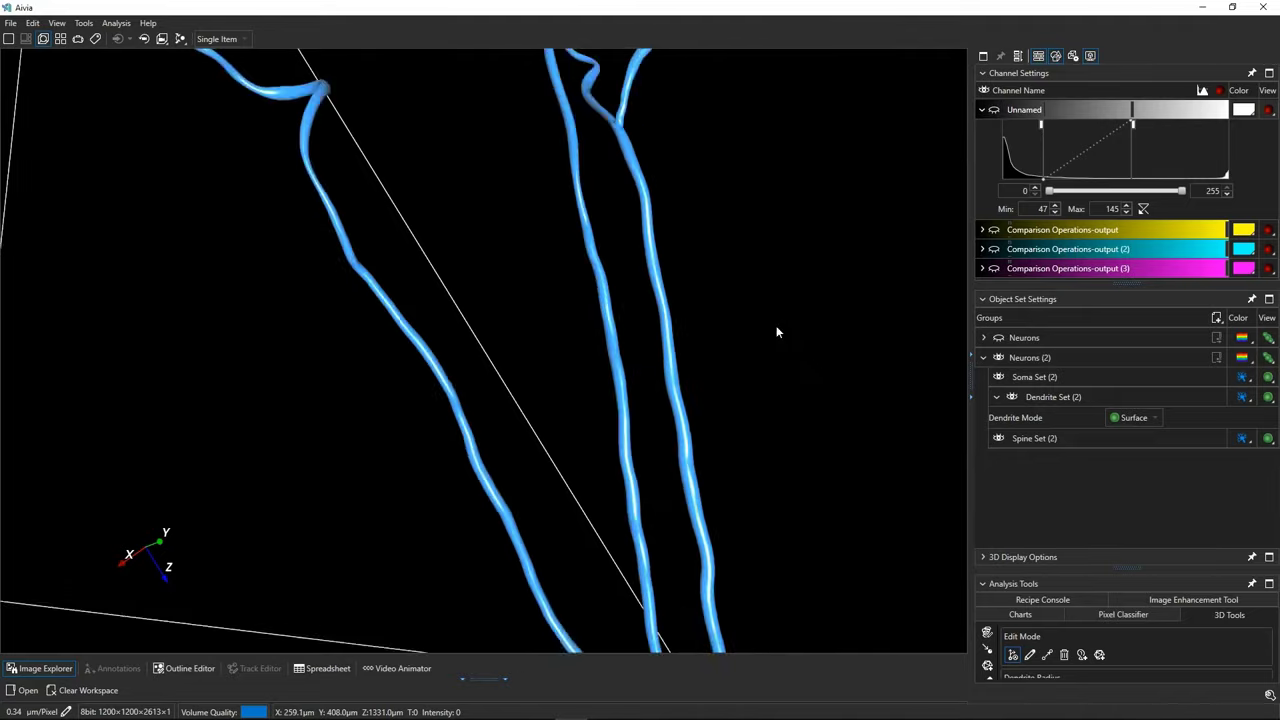
{"action": "left_click_drag", "start_coordinate": [747, 390], "coordinate": [718, 404]}
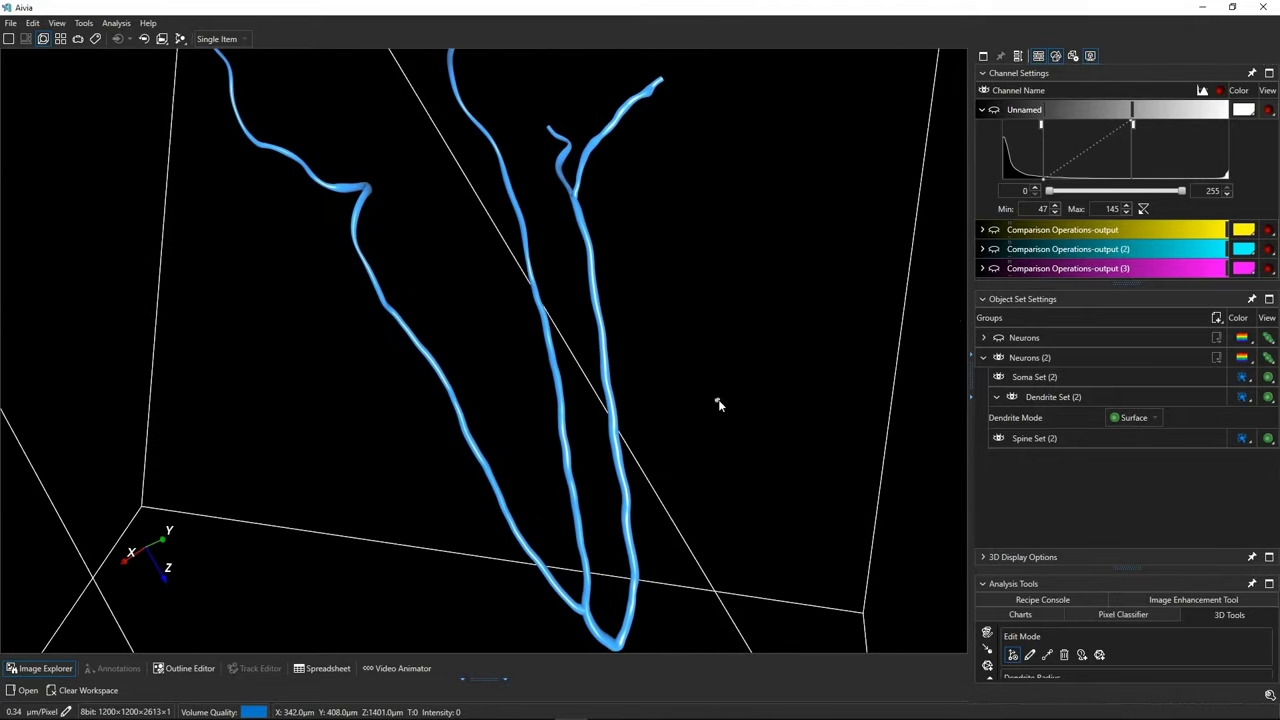
{"action": "left_click_drag", "start_coordinate": [296, 386], "coordinate": [528, 256]}
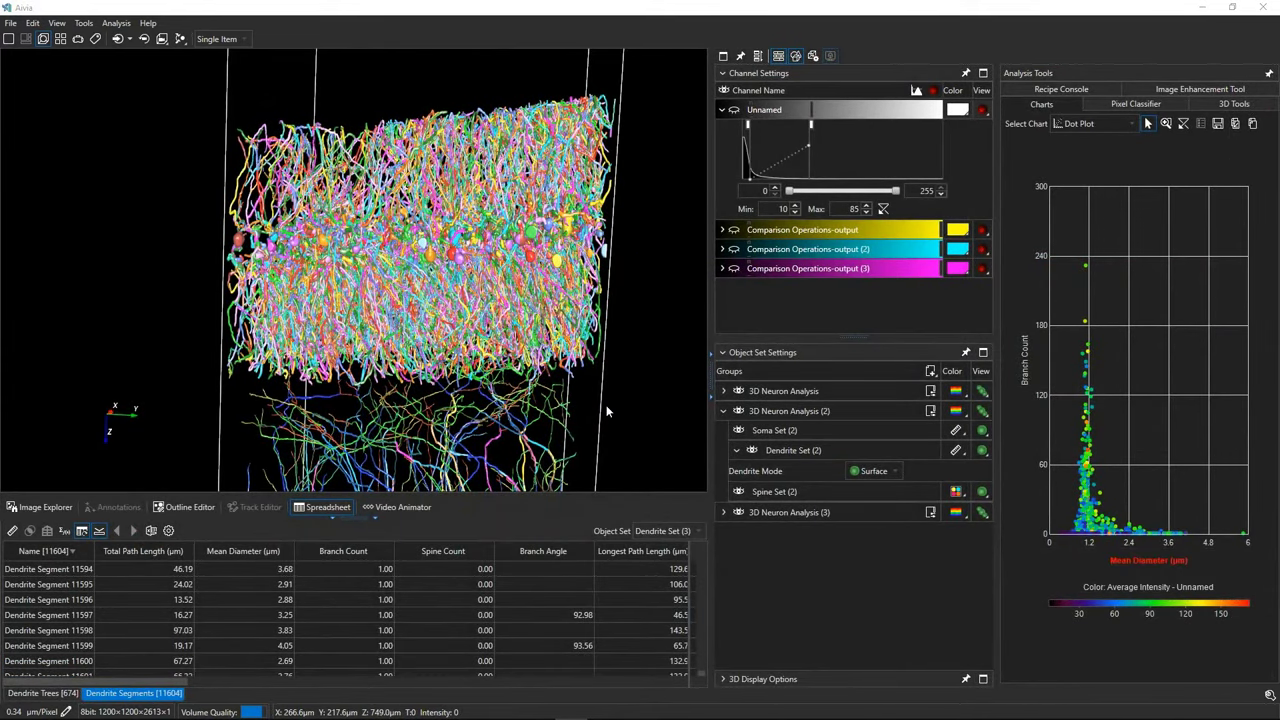
- Examine the Dendrite and Advanced measurement options available for the dendrite set, and close the measurements dialog without applying anything
{"action": "middle_click_drag", "start_coordinate": [665, 435], "coordinate": [667, 310]}
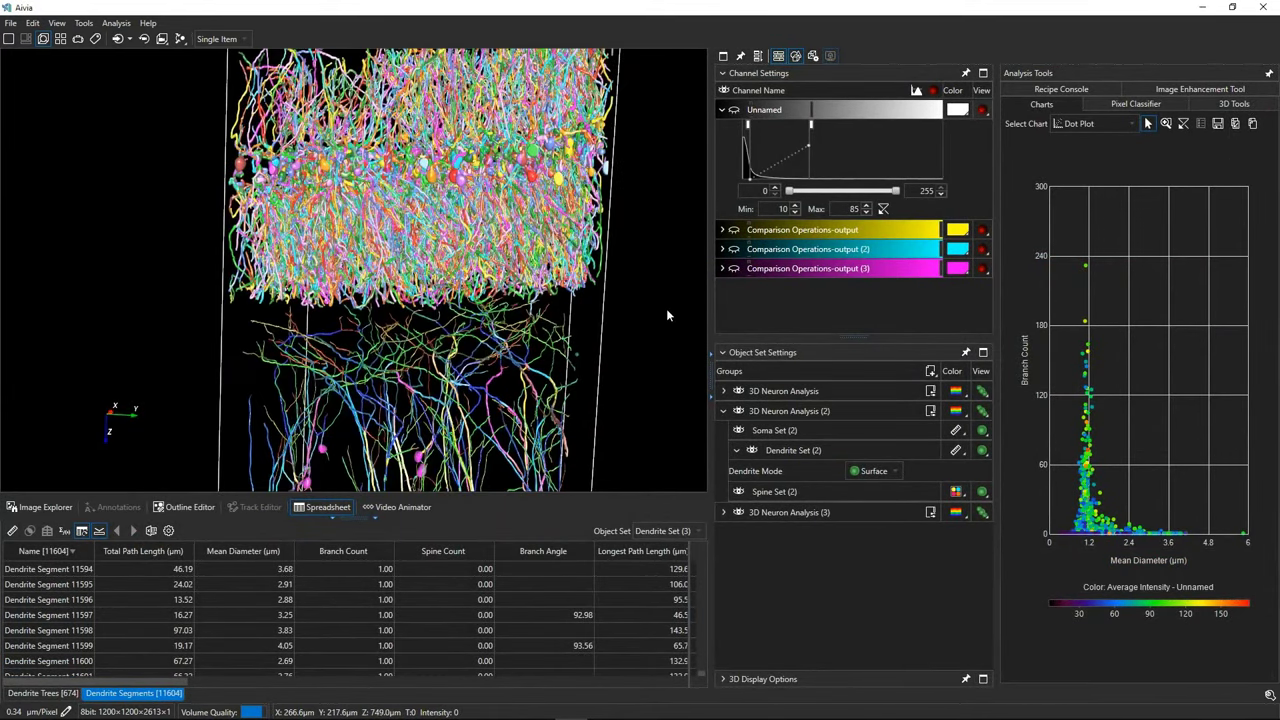
{"action": "left_click_drag", "start_coordinate": [604, 414], "coordinate": [646, 200]}
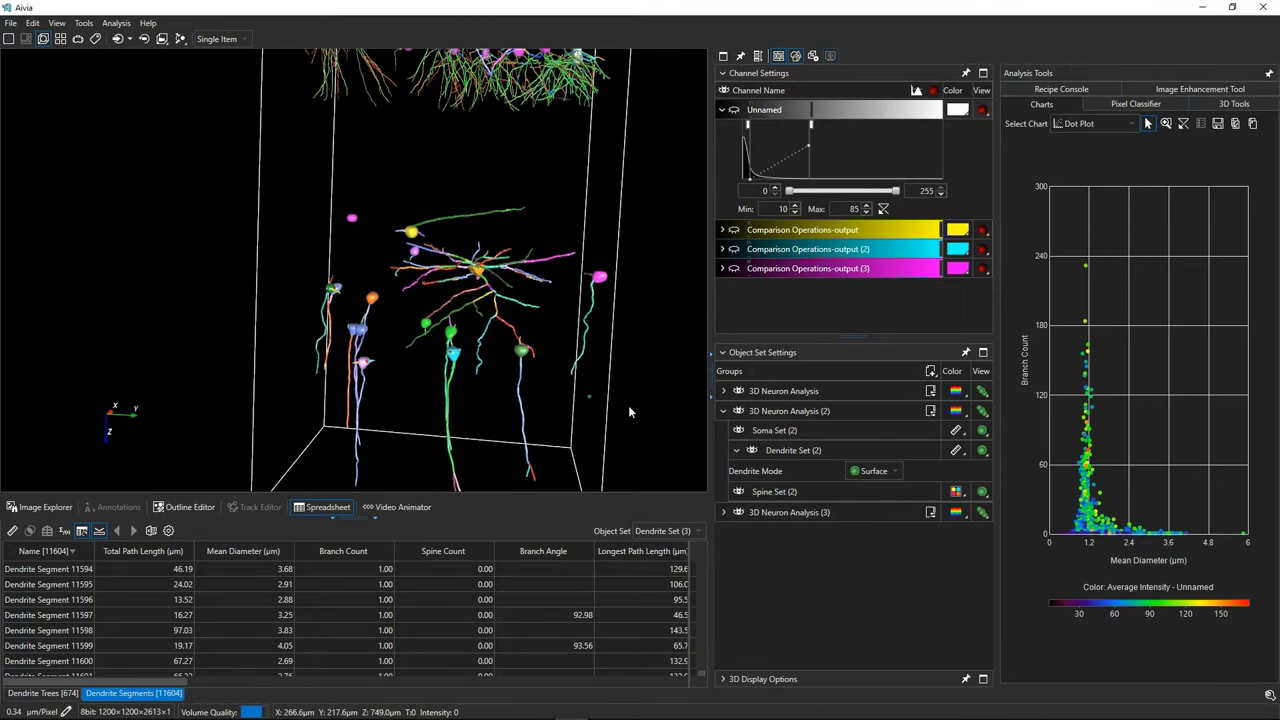
{"action": "left_click_drag", "start_coordinate": [628, 405], "coordinate": [678, 401]}
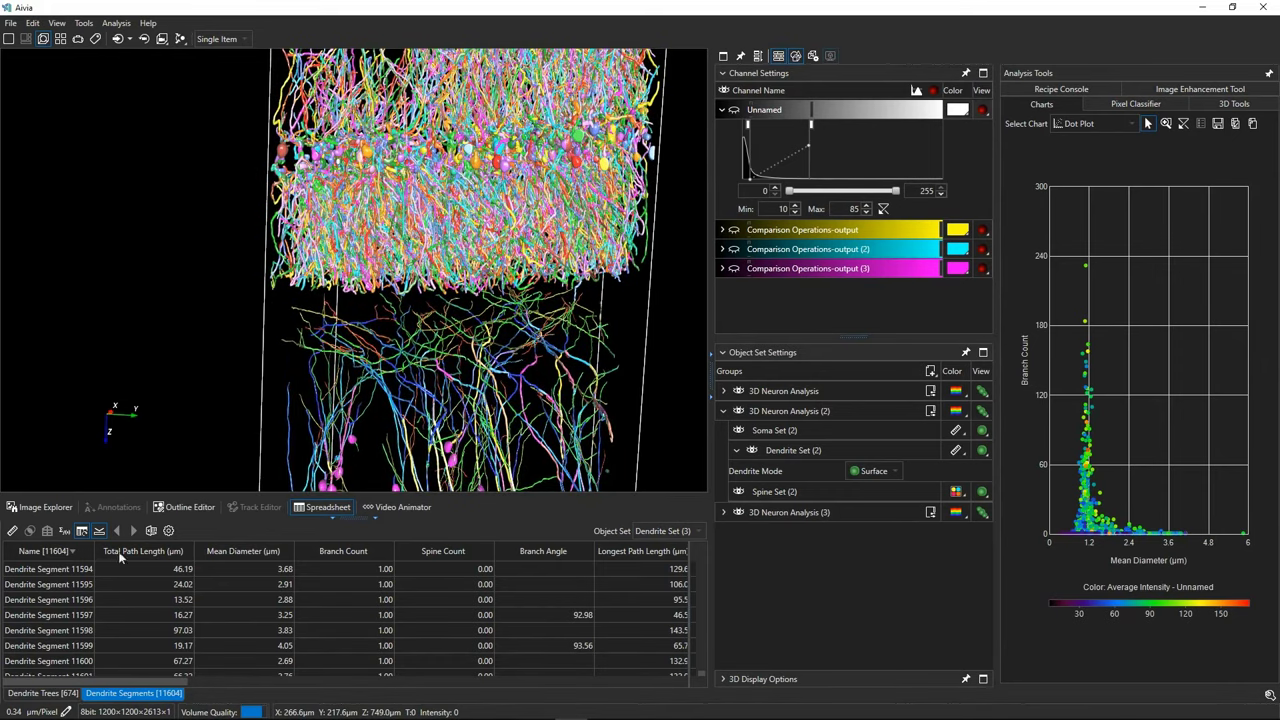
{"action": "left_click", "coordinate": [13, 531]}
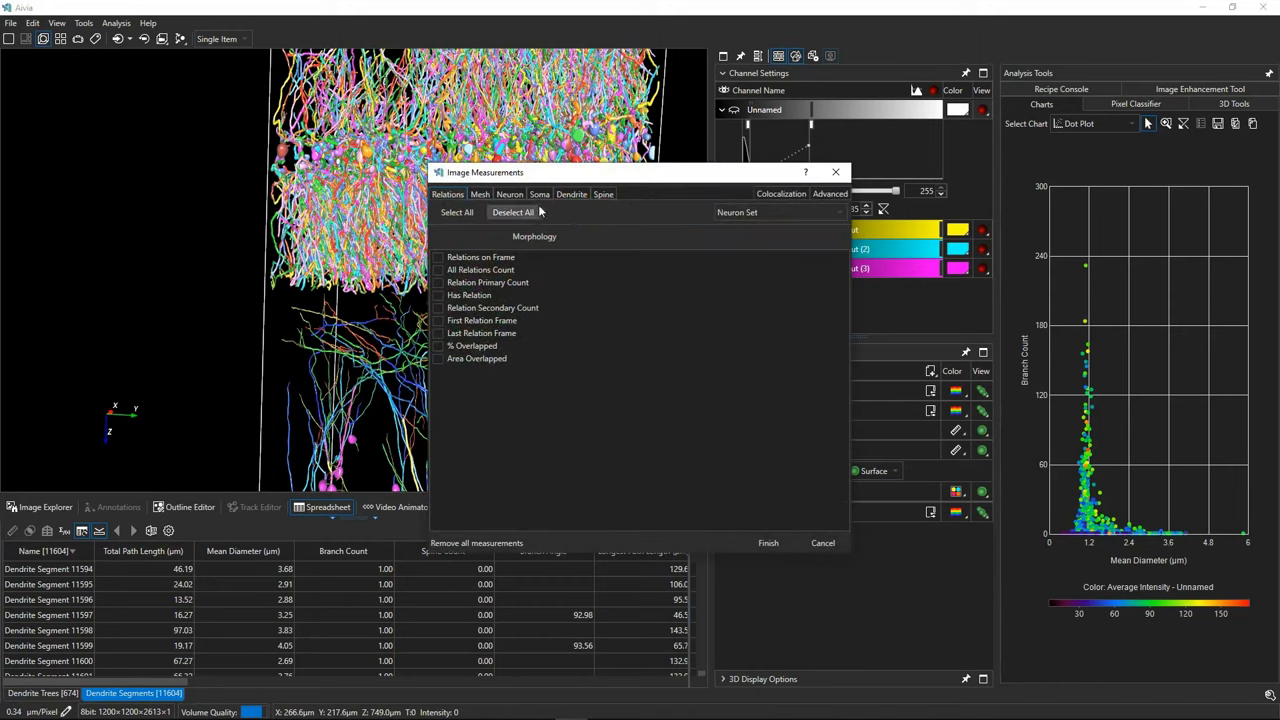
{"action": "left_click", "coordinate": [570, 195]}
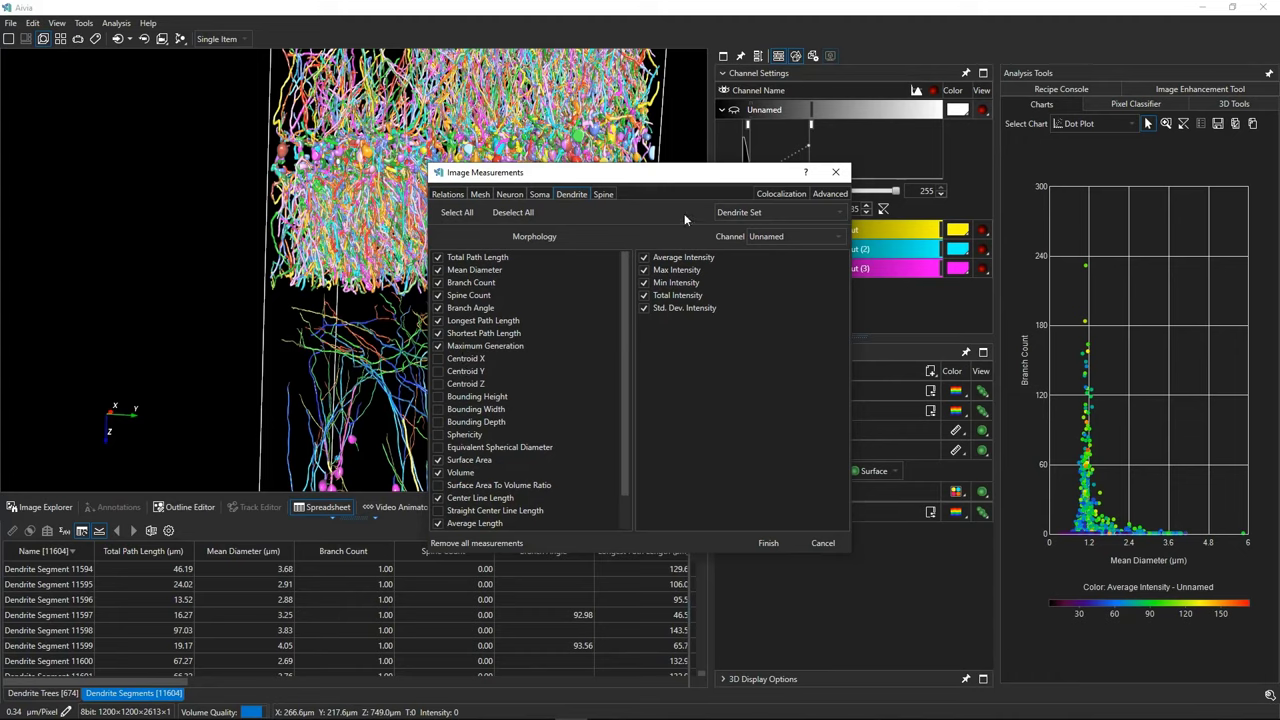
{"action": "left_click", "coordinate": [829, 194]}
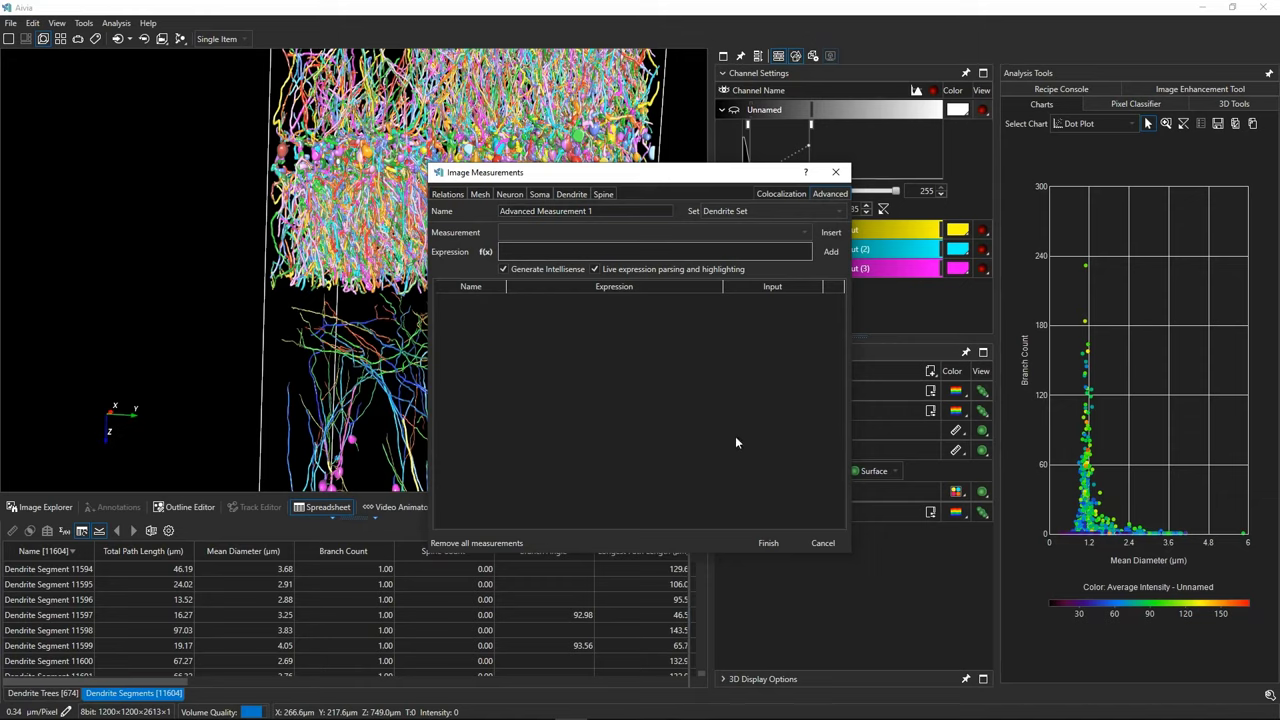
{"action": "left_click", "coordinate": [822, 543]}
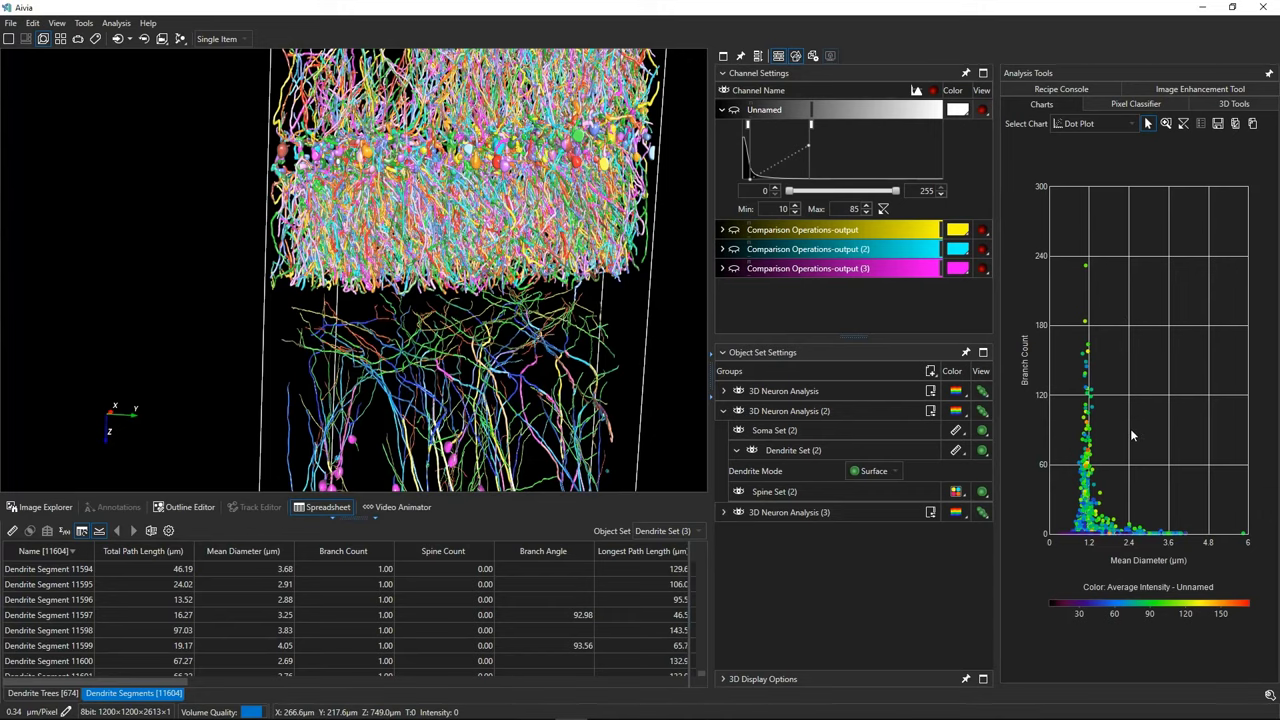
- Start a predicted dendrite trace from the bright soma along its main fiber in the midbrain volume, and set the clip mode to Latest
{"action": "scroll", "coordinate": [568, 403], "scroll_direction": "down", "scroll_amount": 3}
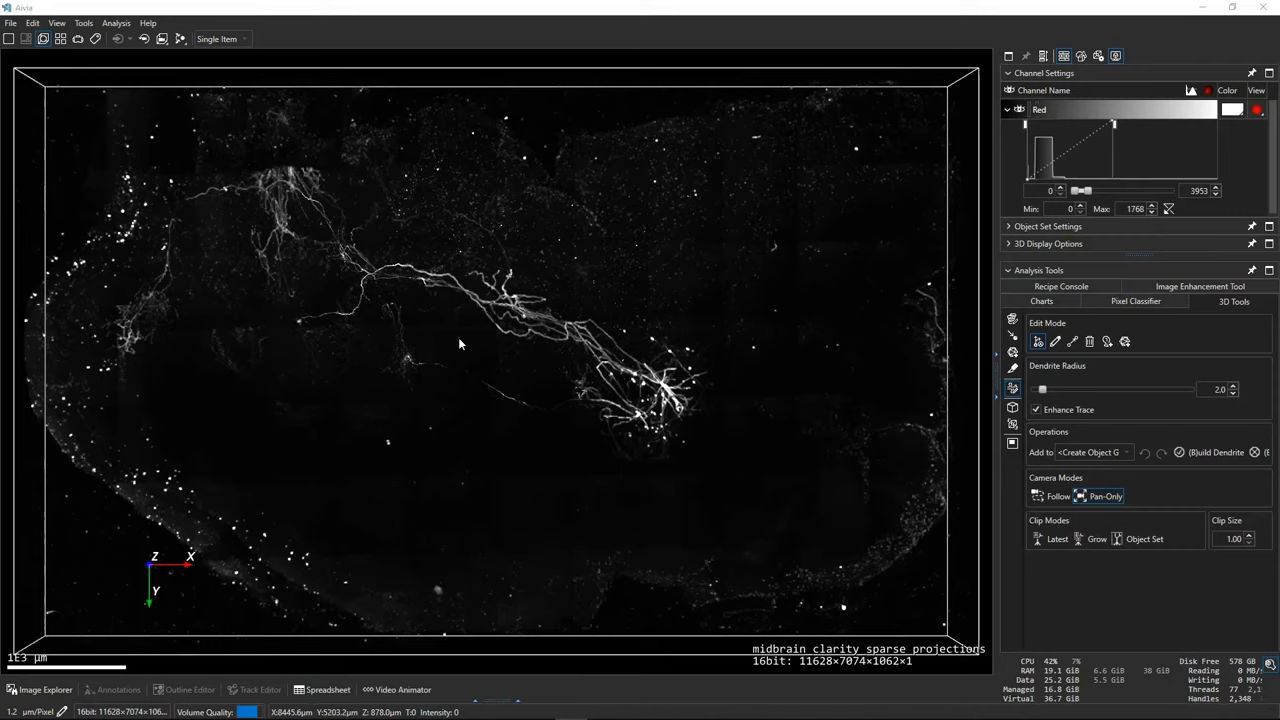
{"action": "scroll", "coordinate": [346, 272], "scroll_direction": "up", "scroll_amount": 10}
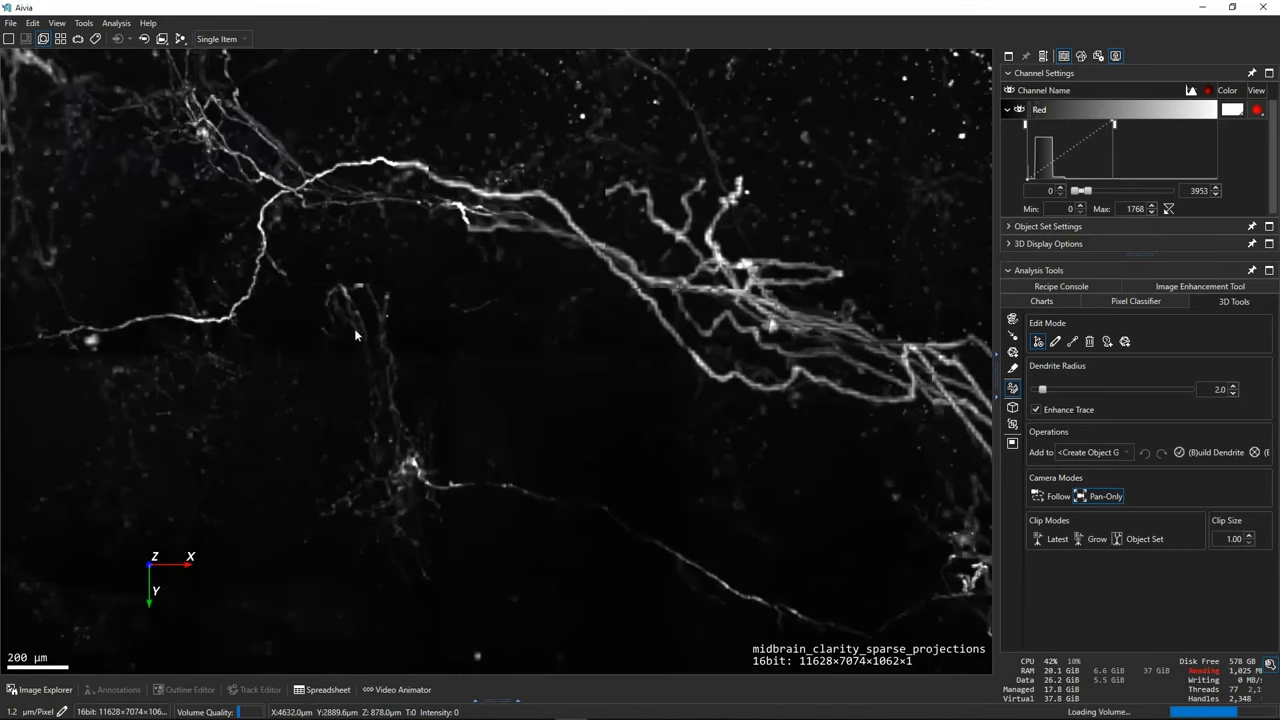
{"action": "scroll", "coordinate": [449, 368], "scroll_direction": "up", "scroll_amount": 5}
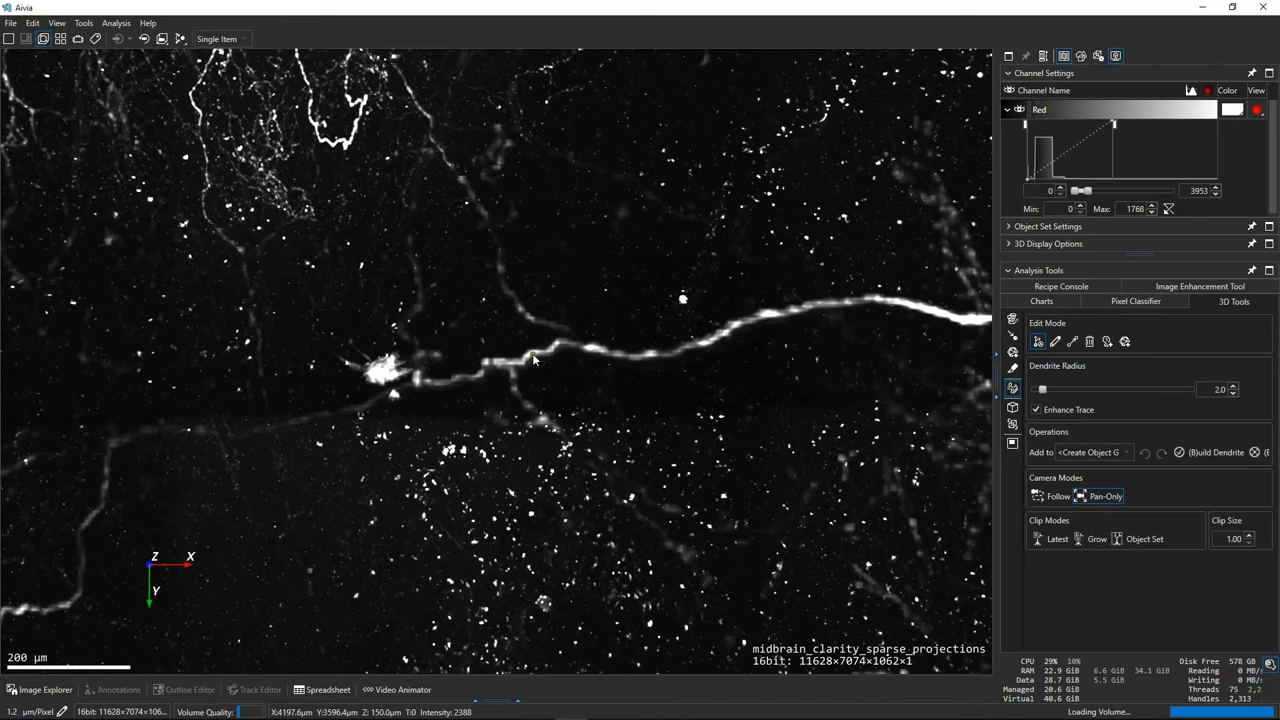
{"action": "left_click", "coordinate": [848, 386]}
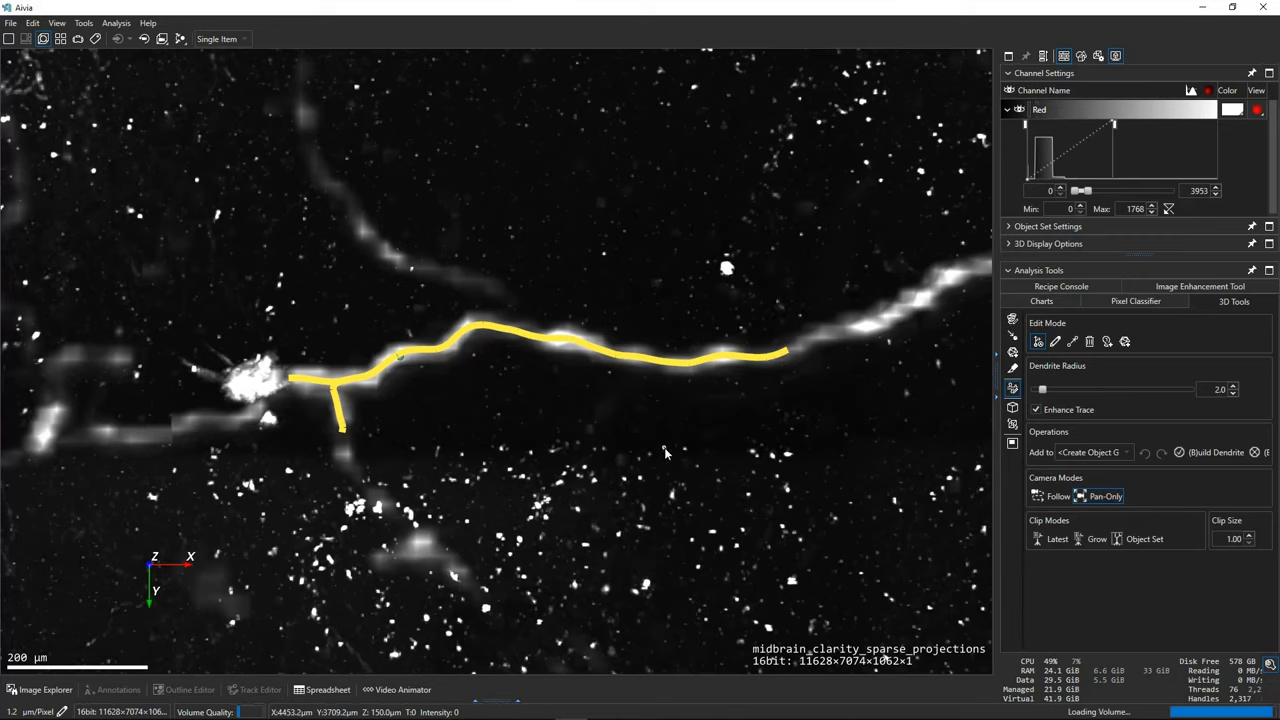
{"action": "left_click", "coordinate": [1044, 543]}
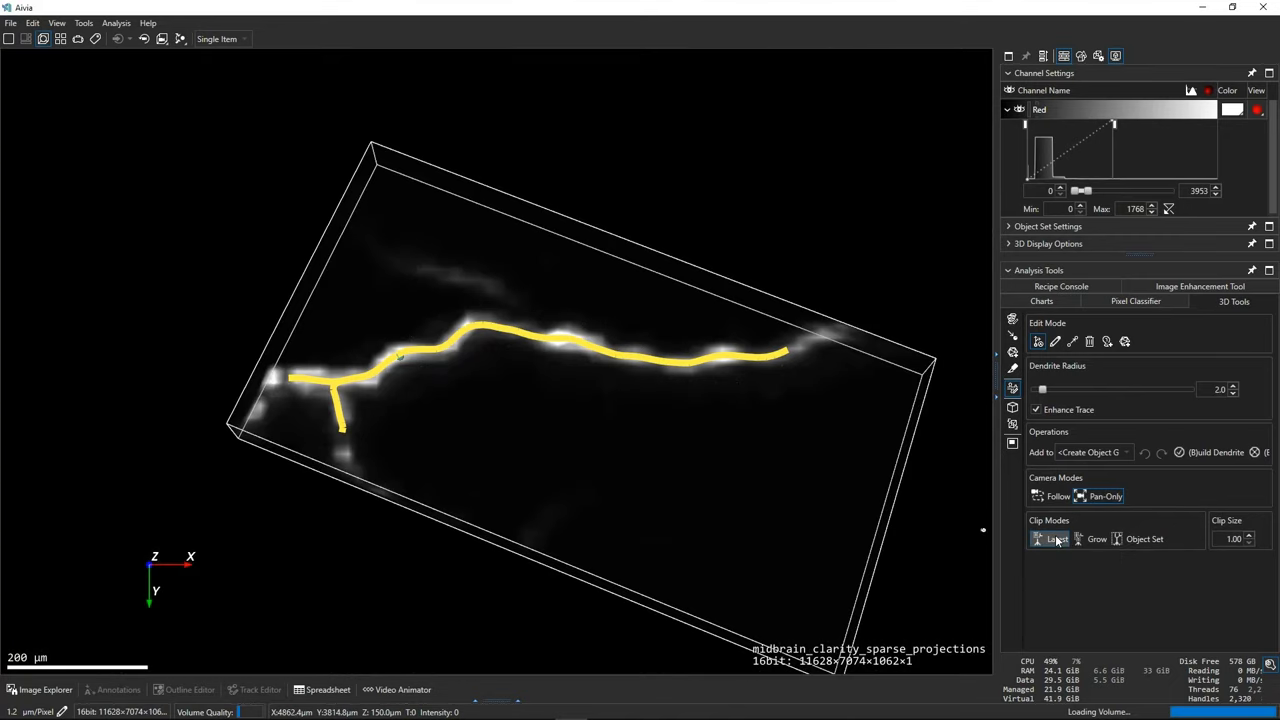
- Extend the trace along the main bright fiber away from the soma by accepting successive predicted segments
{"action": "left_click", "coordinate": [770, 355]}
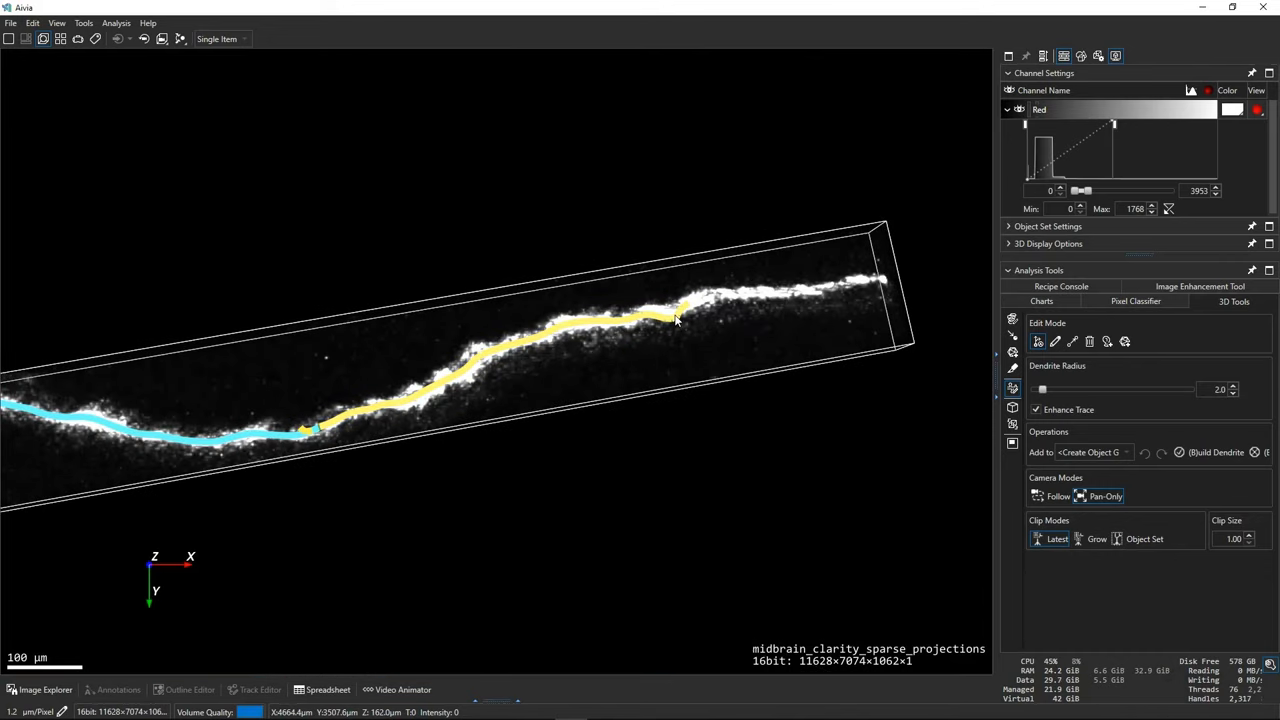
{"action": "left_click", "coordinate": [676, 318]}
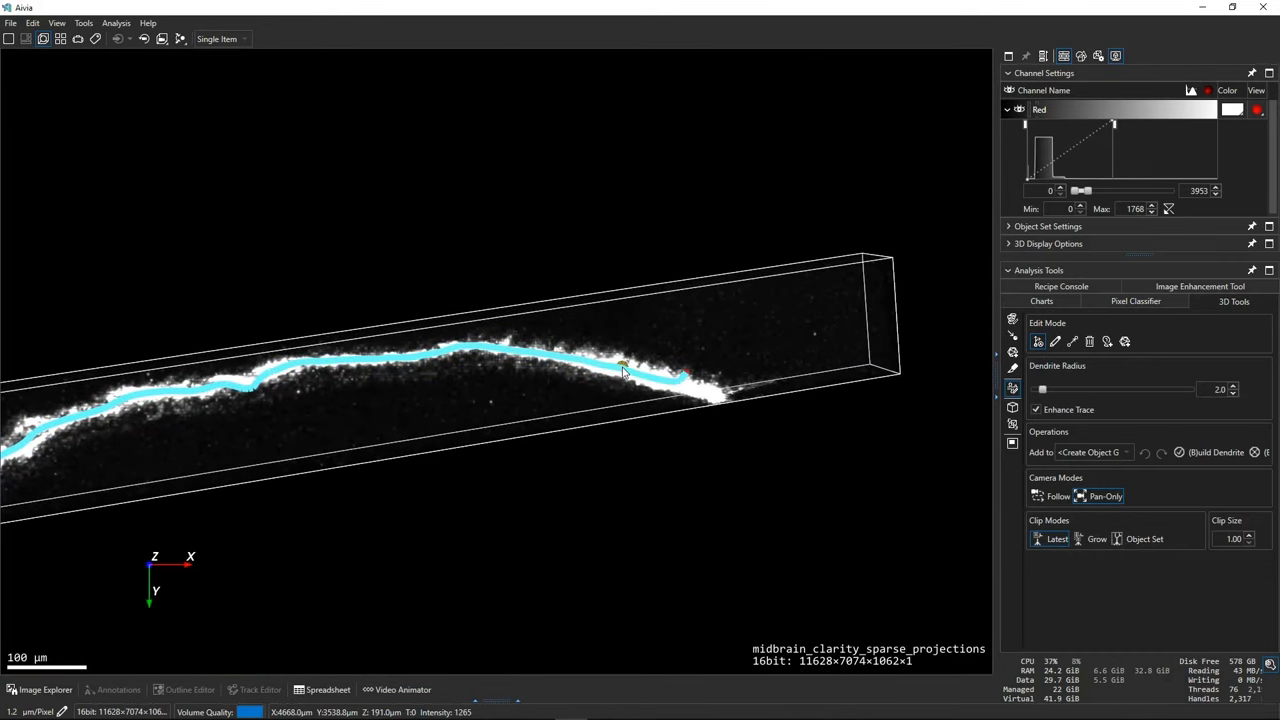
{"action": "left_click", "coordinate": [714, 394]}
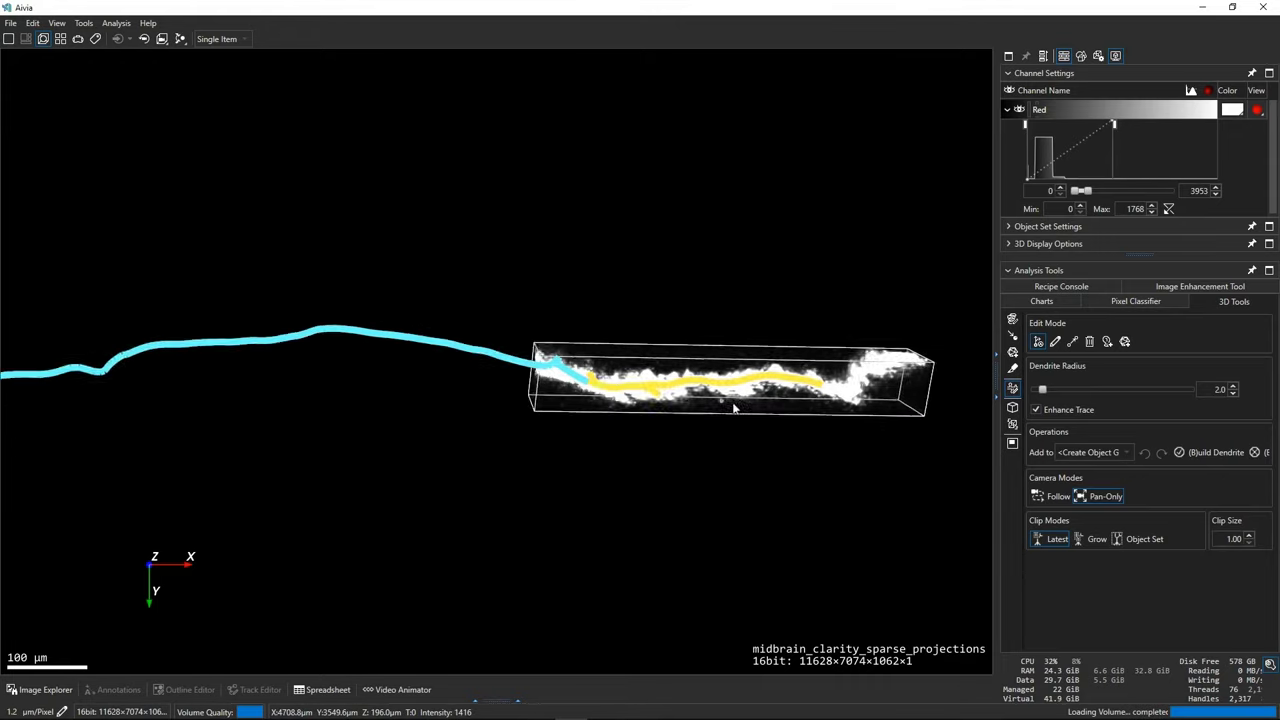
- Increase the clip size to 3.25 to reveal more of the volume around the latest traced segment
{"action": "left_click", "coordinate": [1250, 536]}
{"action": "left_click", "coordinate": [1250, 536]}
{"action": "left_click", "coordinate": [1250, 536]}
{"action": "left_click", "coordinate": [1250, 536]}
{"action": "left_click", "coordinate": [1250, 536]}
{"action": "left_click", "coordinate": [1249, 536]}
{"action": "left_click", "coordinate": [1249, 536]}
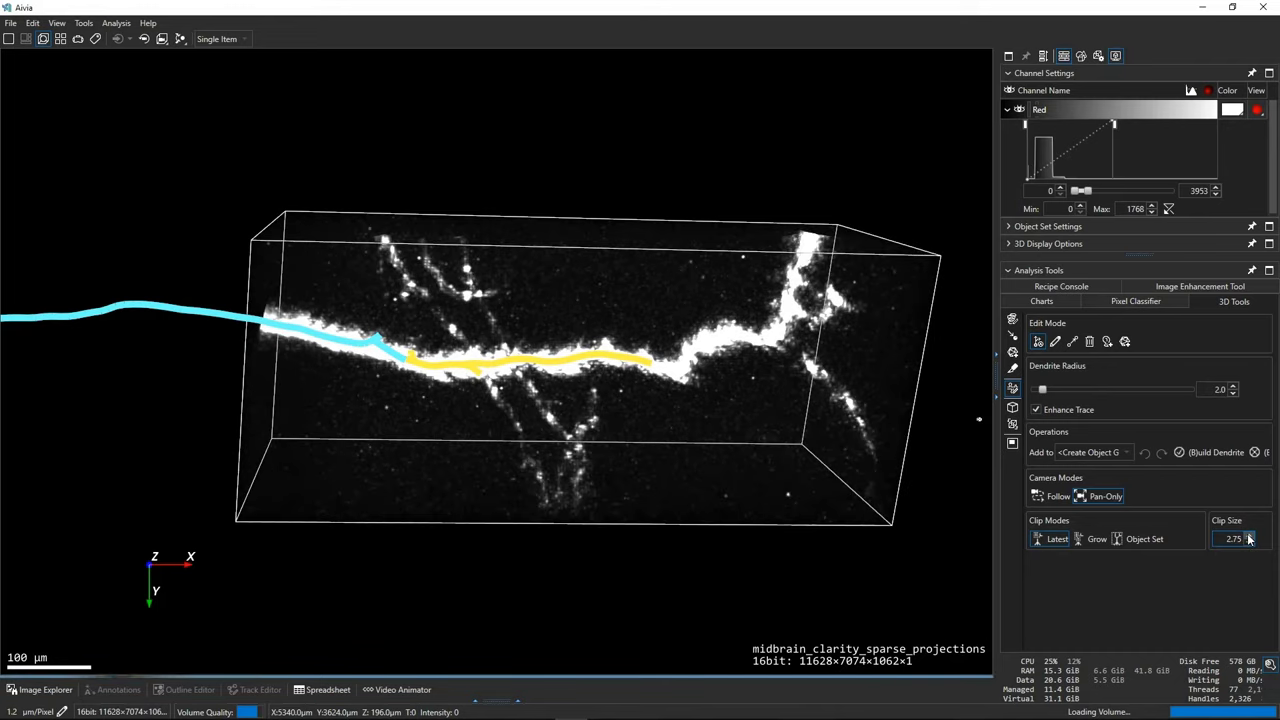
{"action": "left_click", "coordinate": [1249, 537]}
{"action": "left_click", "coordinate": [1249, 537]}
- Continue the predicted trace up the fiber, through its bend and past the side branches toward the dense arbor
{"action": "scroll", "coordinate": [597, 412], "scroll_direction": "down", "scroll_amount": 6}
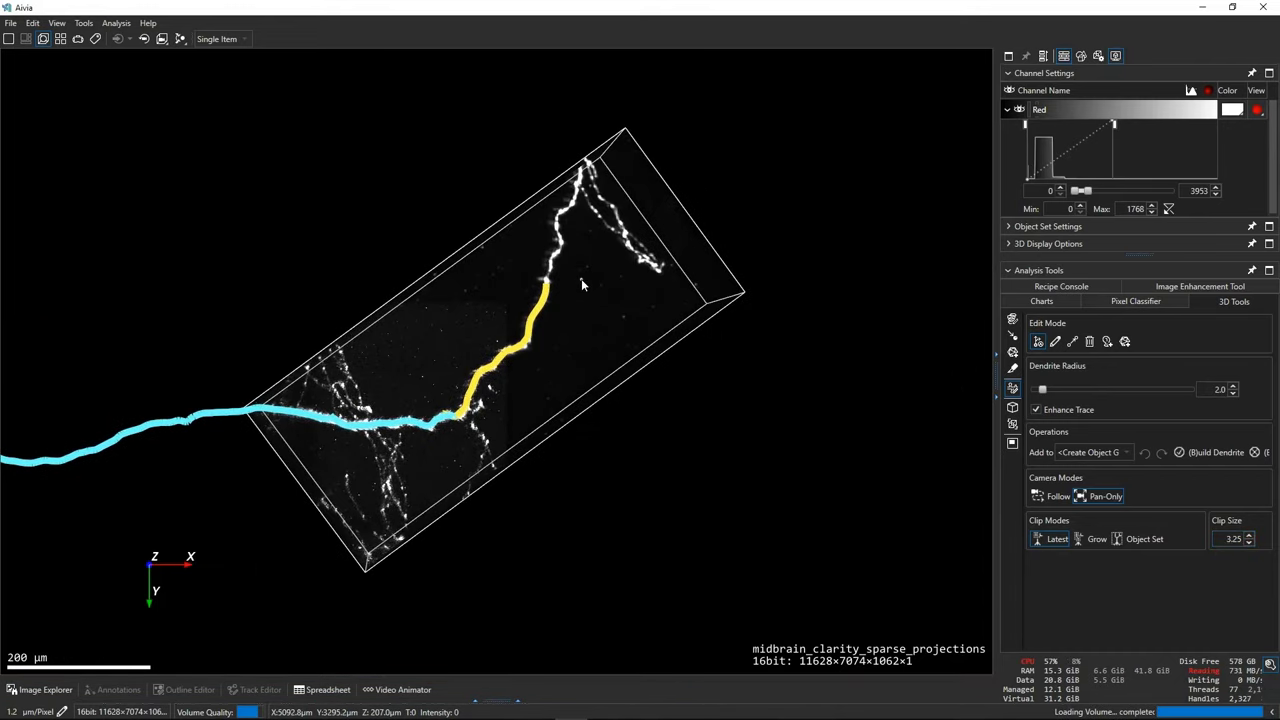
{"action": "left_click", "coordinate": [581, 282]}
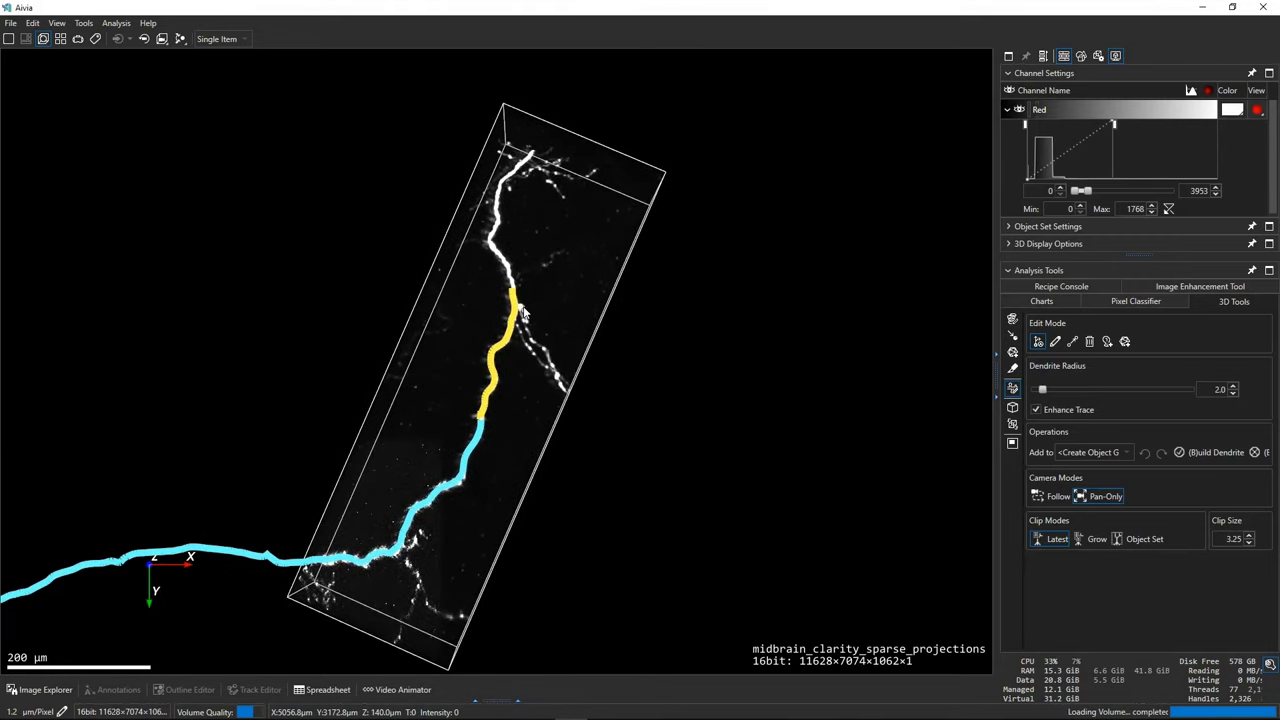
{"action": "left_click", "coordinate": [507, 260]}
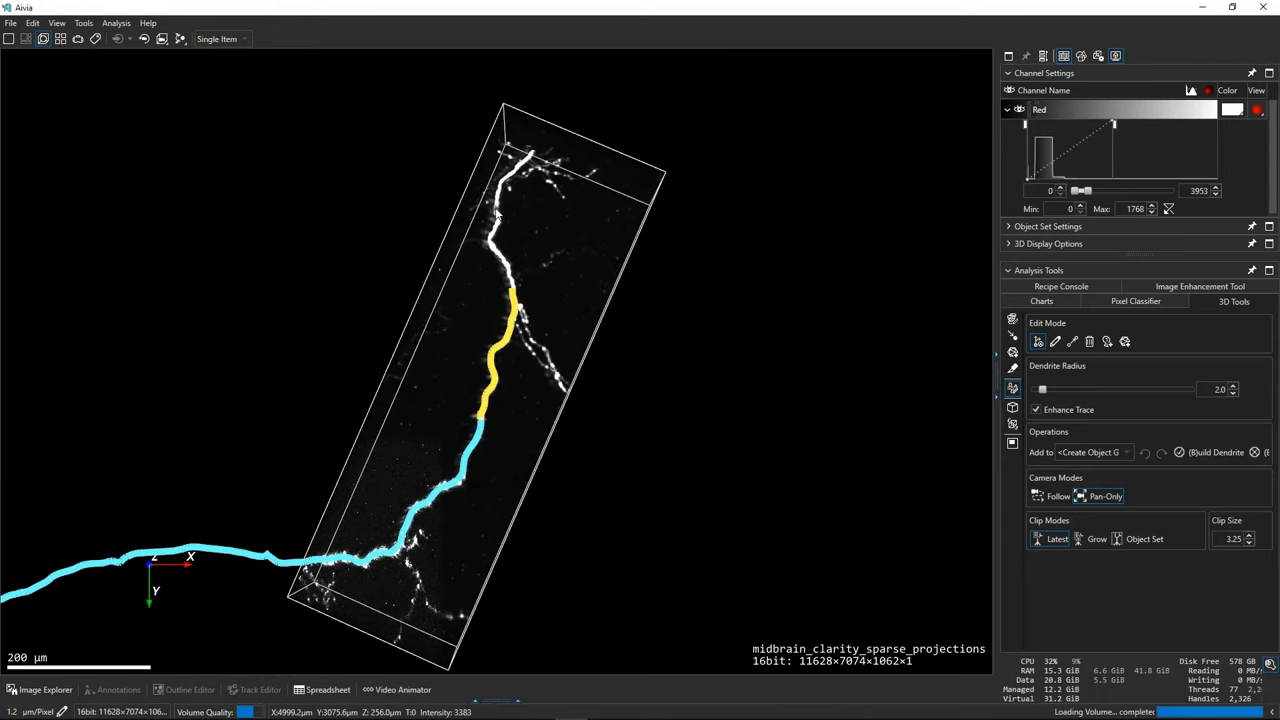
{"action": "left_click", "coordinate": [496, 213]}
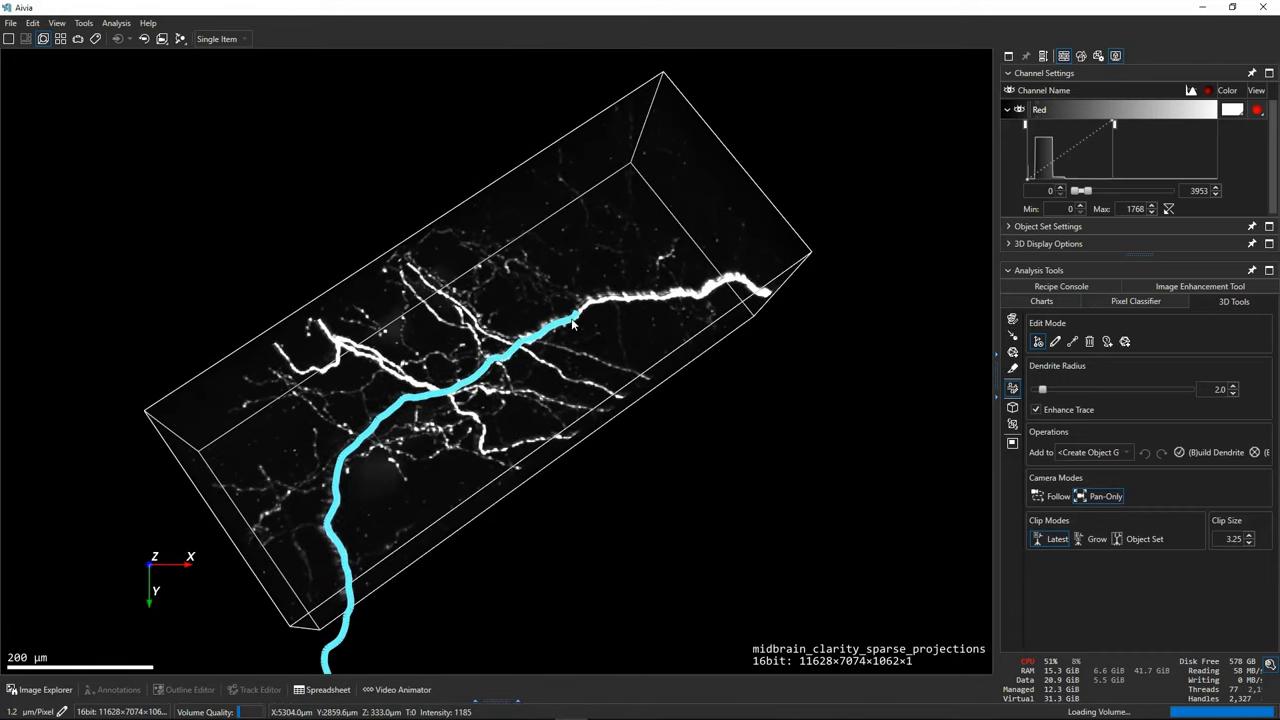
{"action": "left_click", "coordinate": [573, 322]}
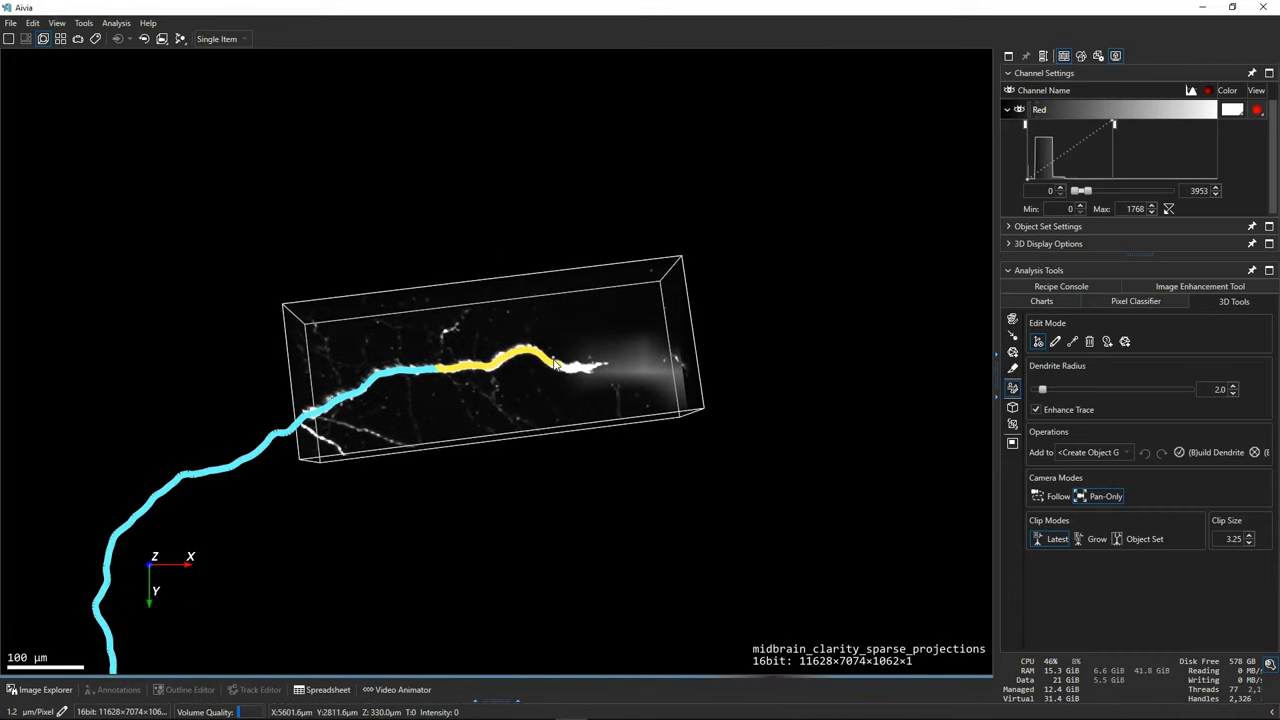
{"action": "left_click", "coordinate": [556, 366]}
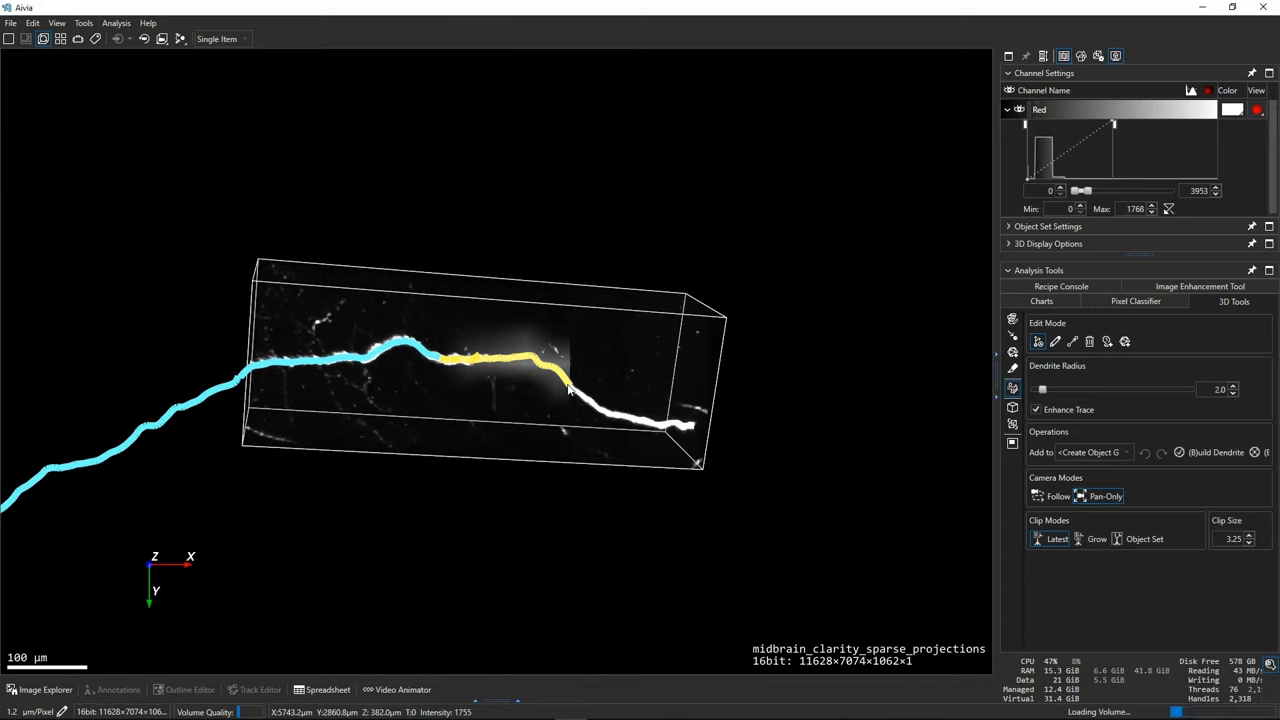
{"action": "left_click", "coordinate": [685, 425]}
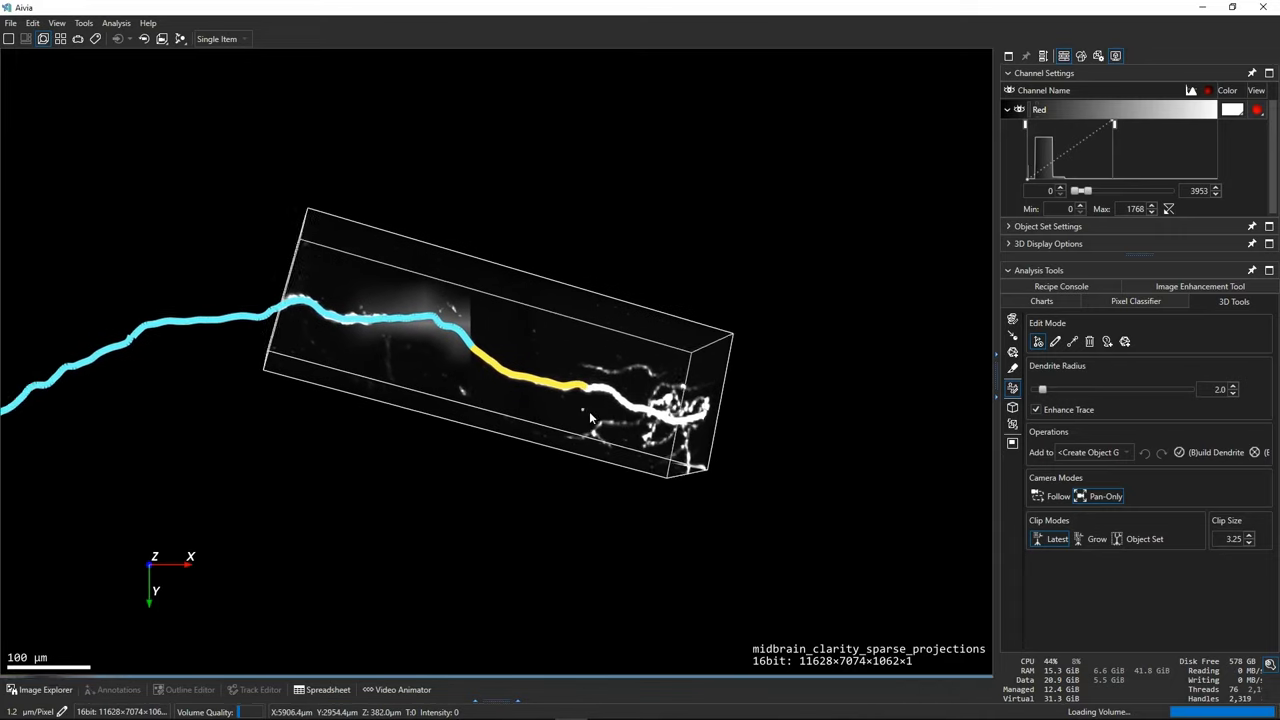
- Compare the unclipped volume with the Latest clip mode and the Grow clip mode around the whole trace
{"action": "left_click", "coordinate": [1052, 539]}
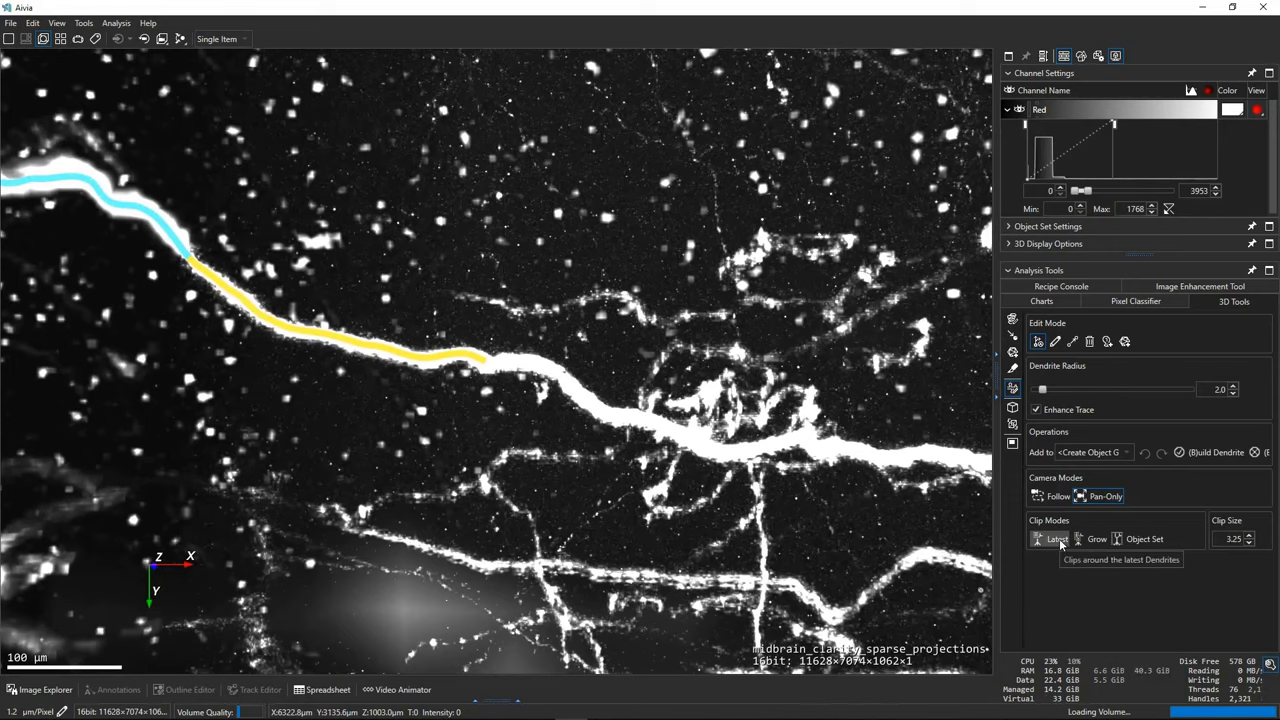
{"action": "left_click", "coordinate": [1058, 540]}
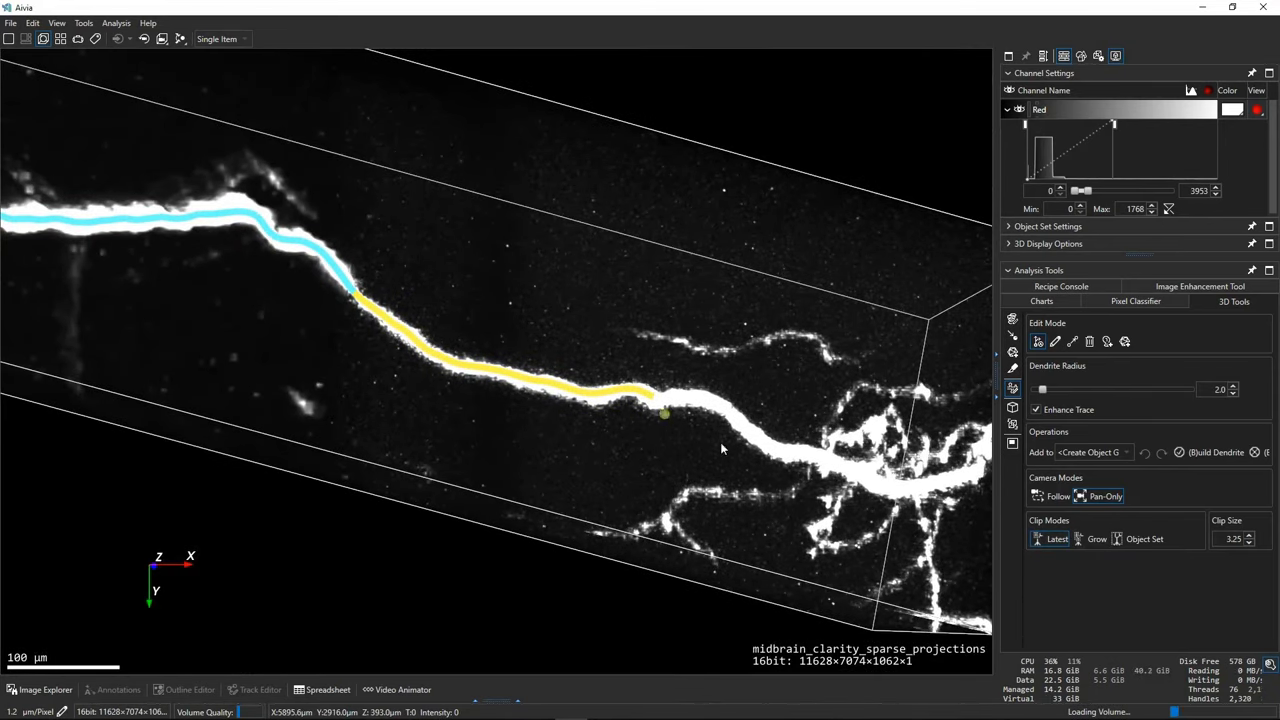
{"action": "left_click", "coordinate": [1089, 541]}
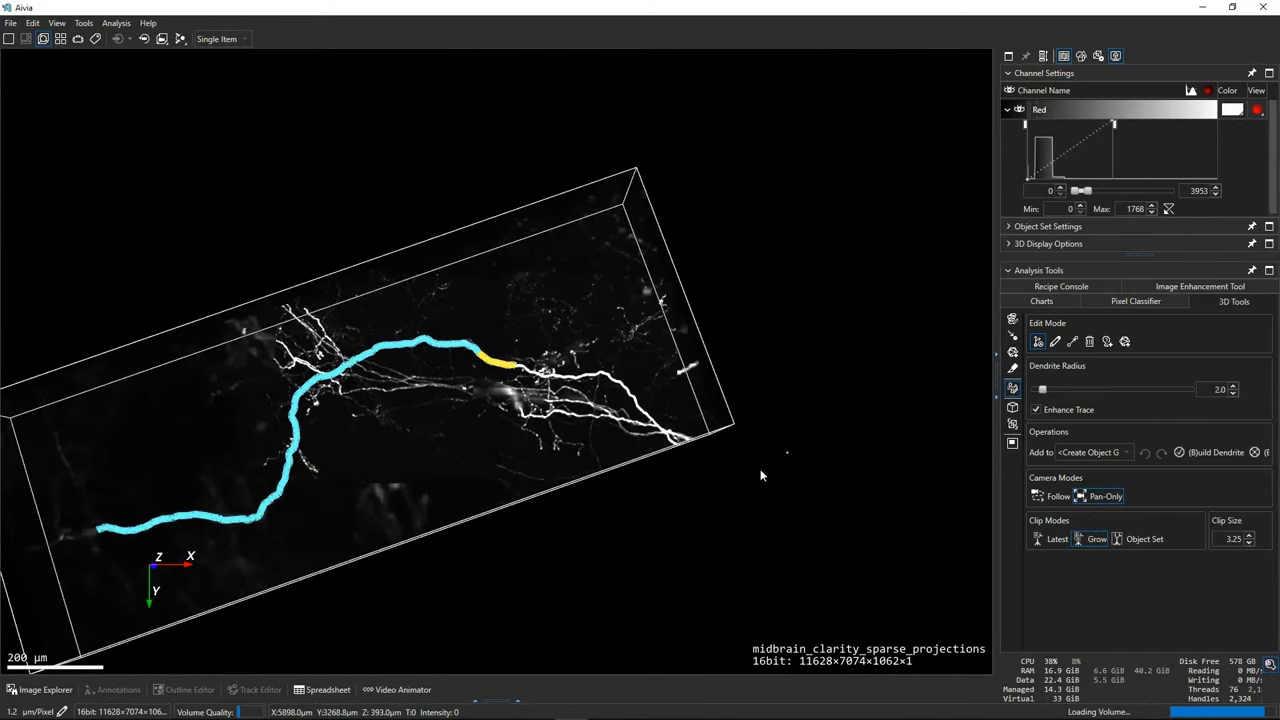
{"action": "mouse_move", "coordinate": [763, 474]}
{"action": "left_mouse_down"}
{"action": "mouse_move", "coordinate": [680, 405]}
{"action": "mouse_move", "coordinate": [587, 362]}
{"action": "left_mouse_up"}
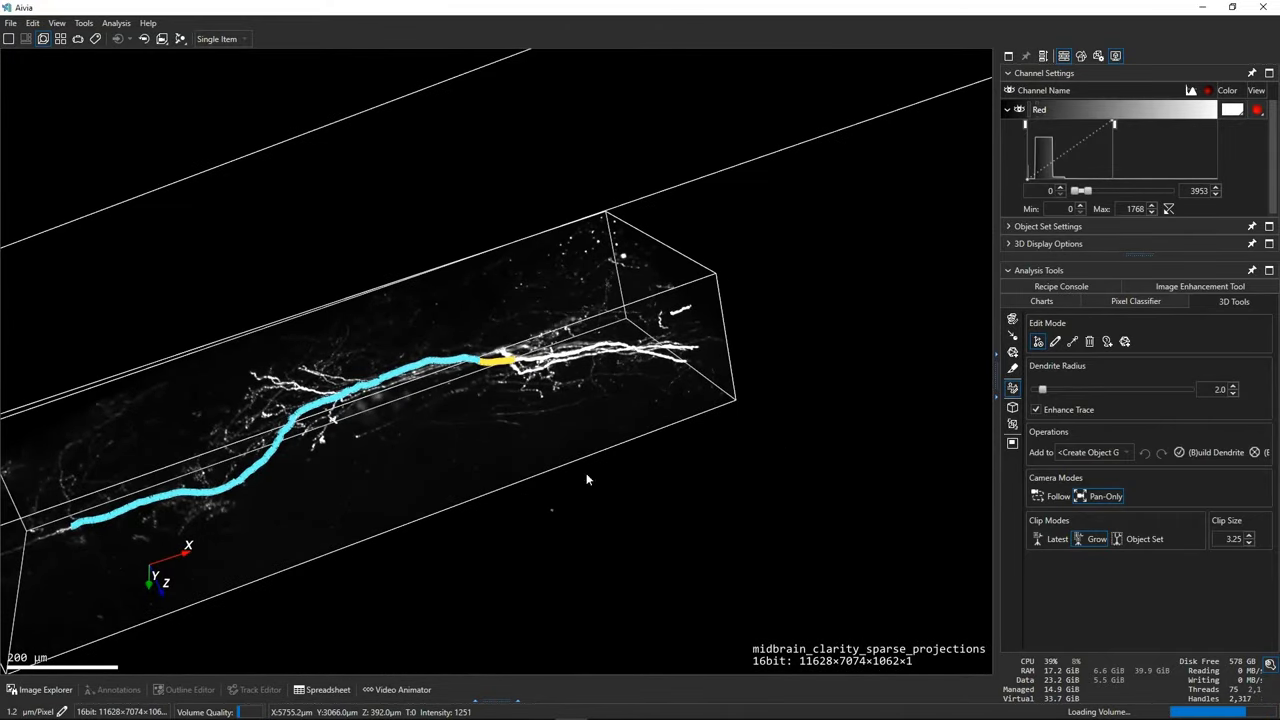
{"action": "left_click_drag", "start_coordinate": [587, 479], "coordinate": [678, 380]}
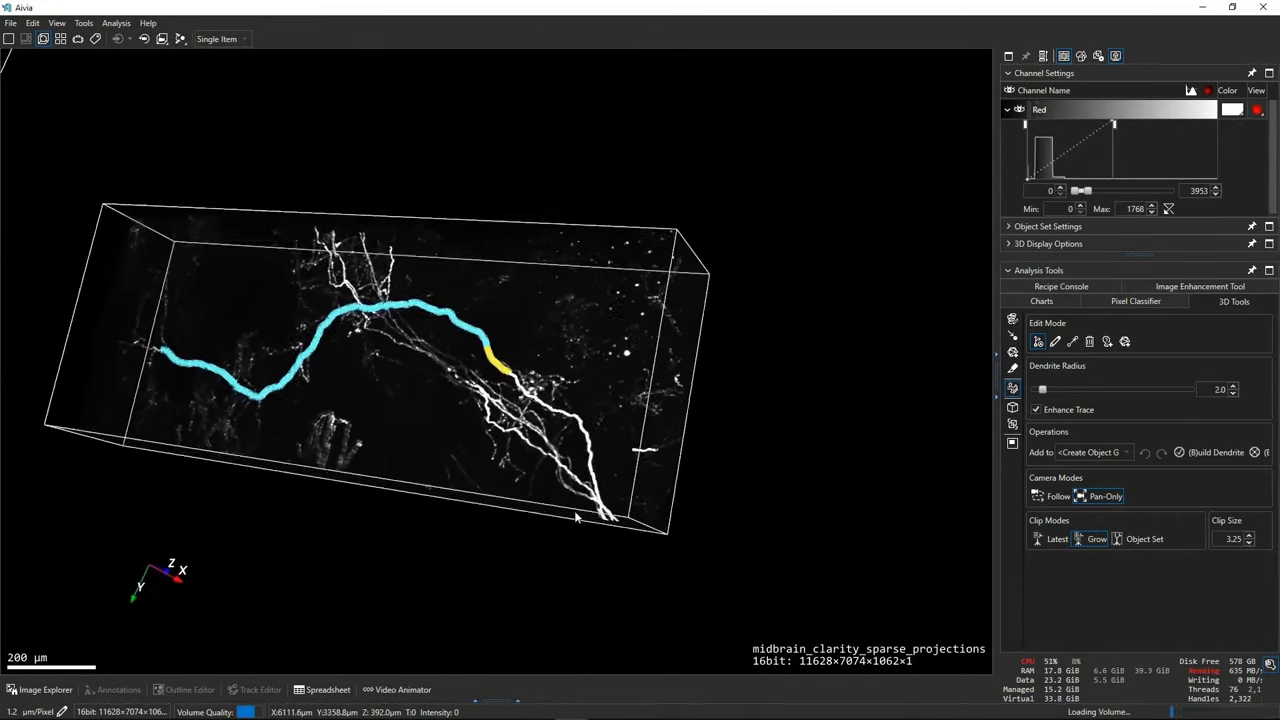
{"action": "left_click", "coordinate": [1097, 540]}
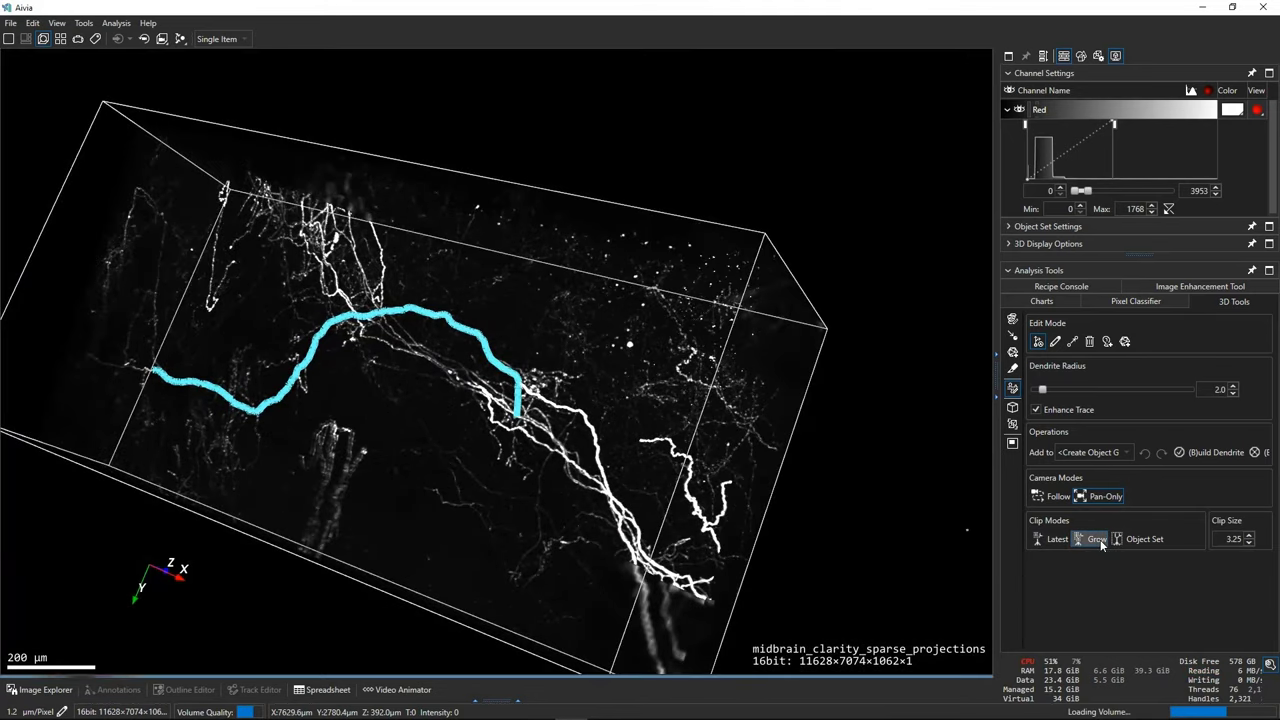
- Switch the clip mode back to Latest and try to undo the stray segment at the end of the trace
{"action": "left_click", "coordinate": [1057, 539]}
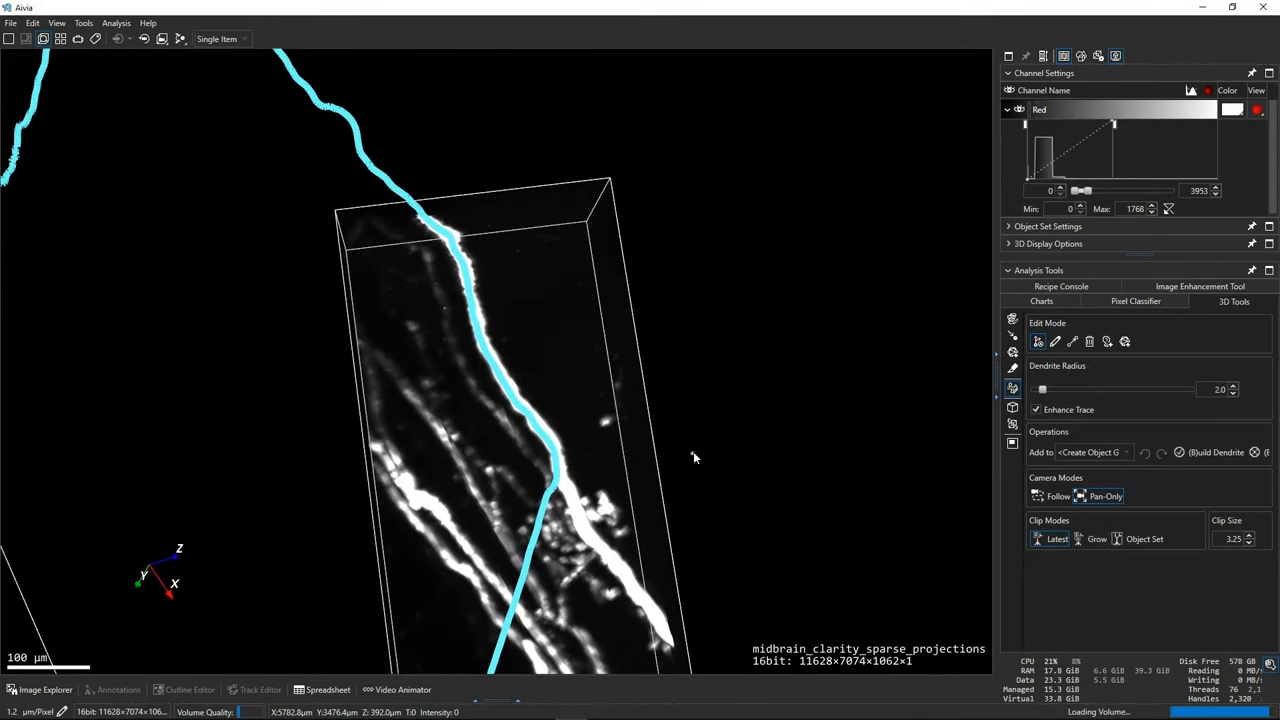
{"action": "middle_click_drag", "start_coordinate": [693, 452], "coordinate": [661, 250]}
{"action": "key", "text": "ctrl+z"}
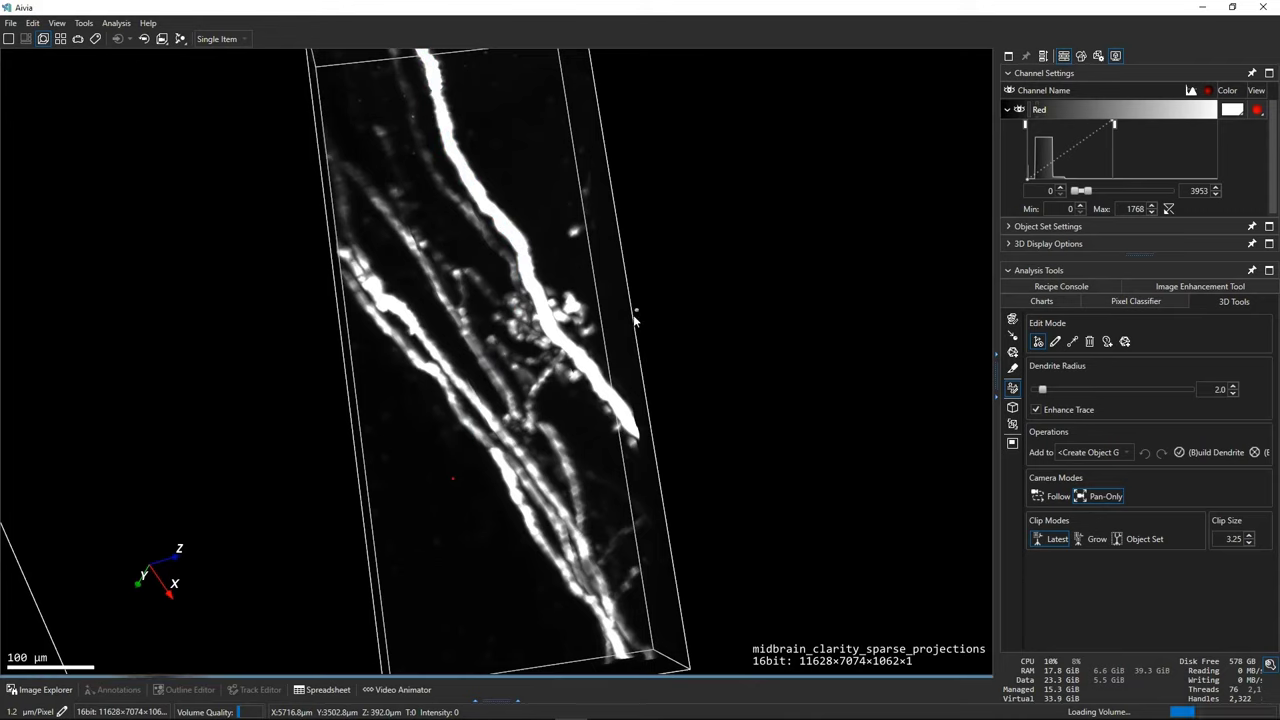
- Continue the predicted trace from the dense arbor down the bright fiber and past the point where it crosses the neighbouring bundle
{"action": "left_click", "coordinate": [562, 343]}
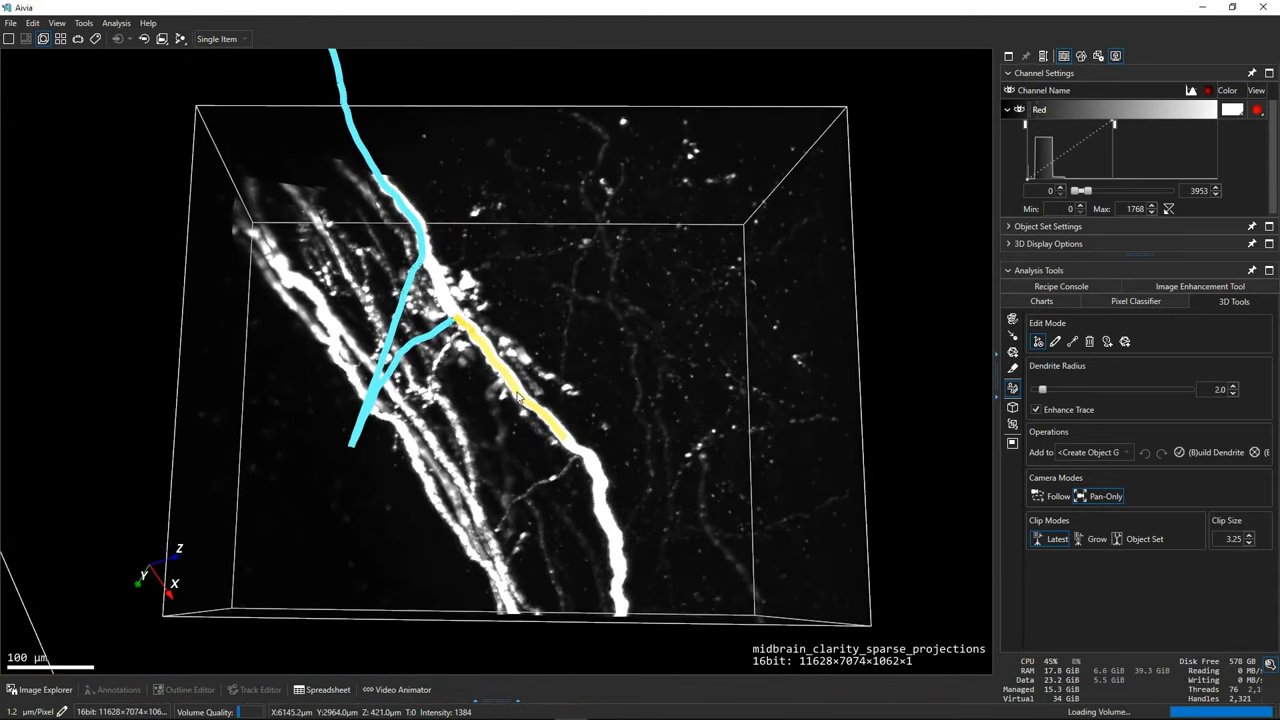
{"action": "left_click", "coordinate": [517, 397]}
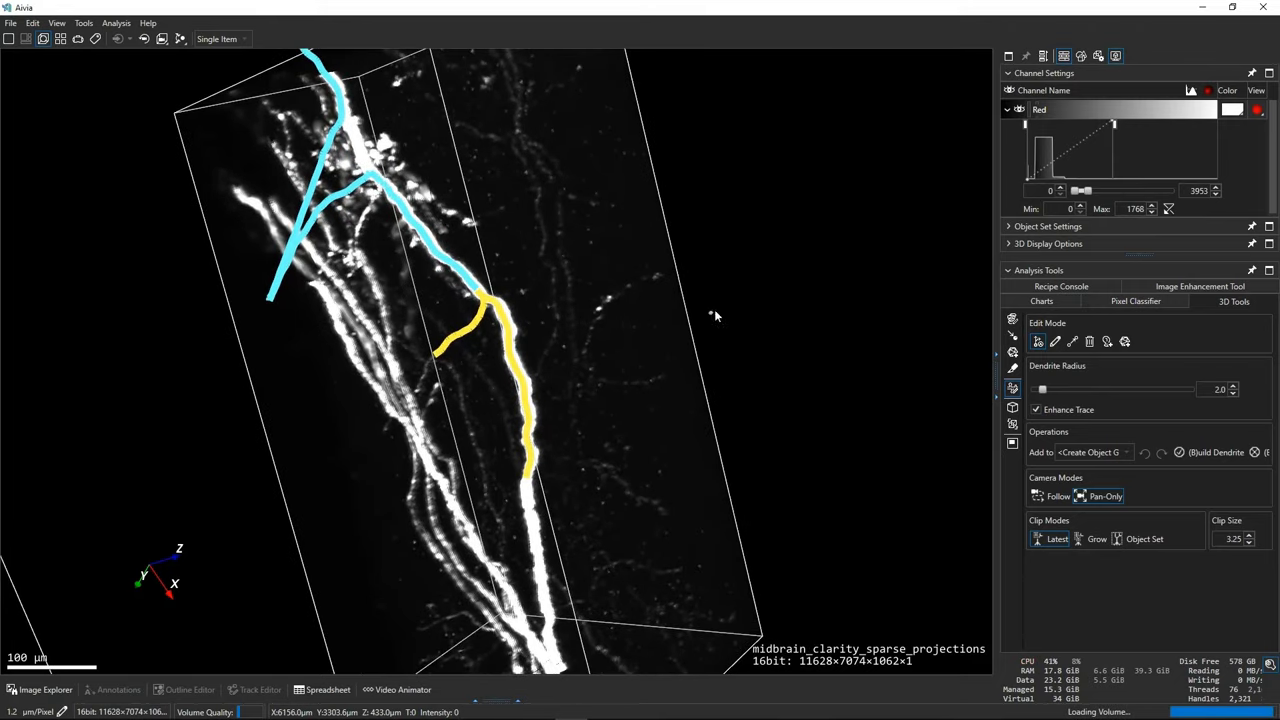
{"action": "left_click", "coordinate": [528, 444]}
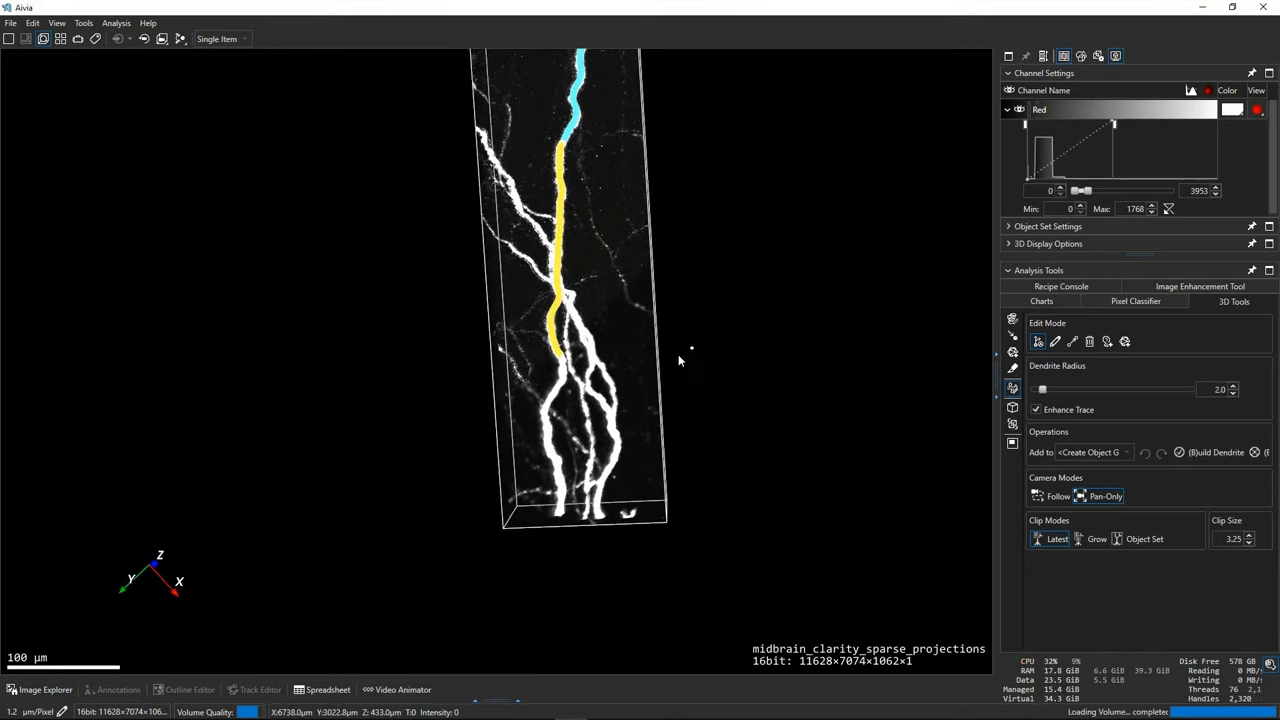
{"action": "left_click_drag", "start_coordinate": [680, 356], "coordinate": [770, 172]}
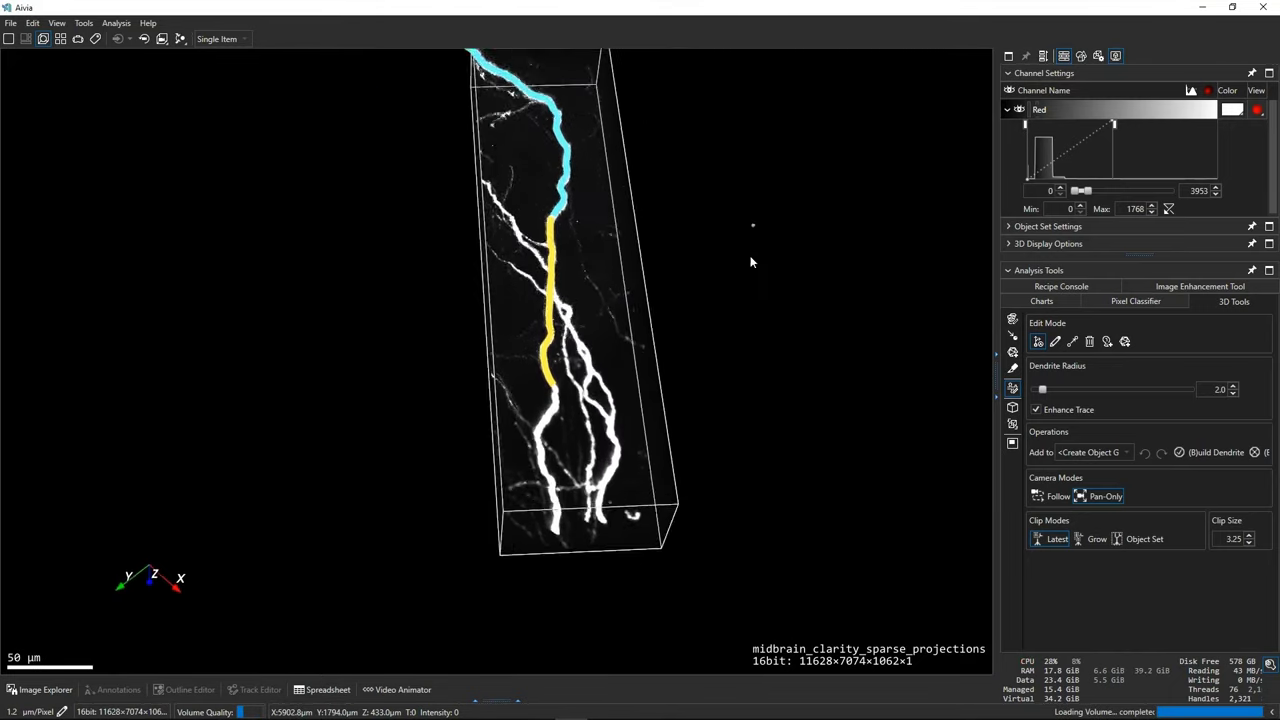
{"action": "left_click", "coordinate": [541, 436]}
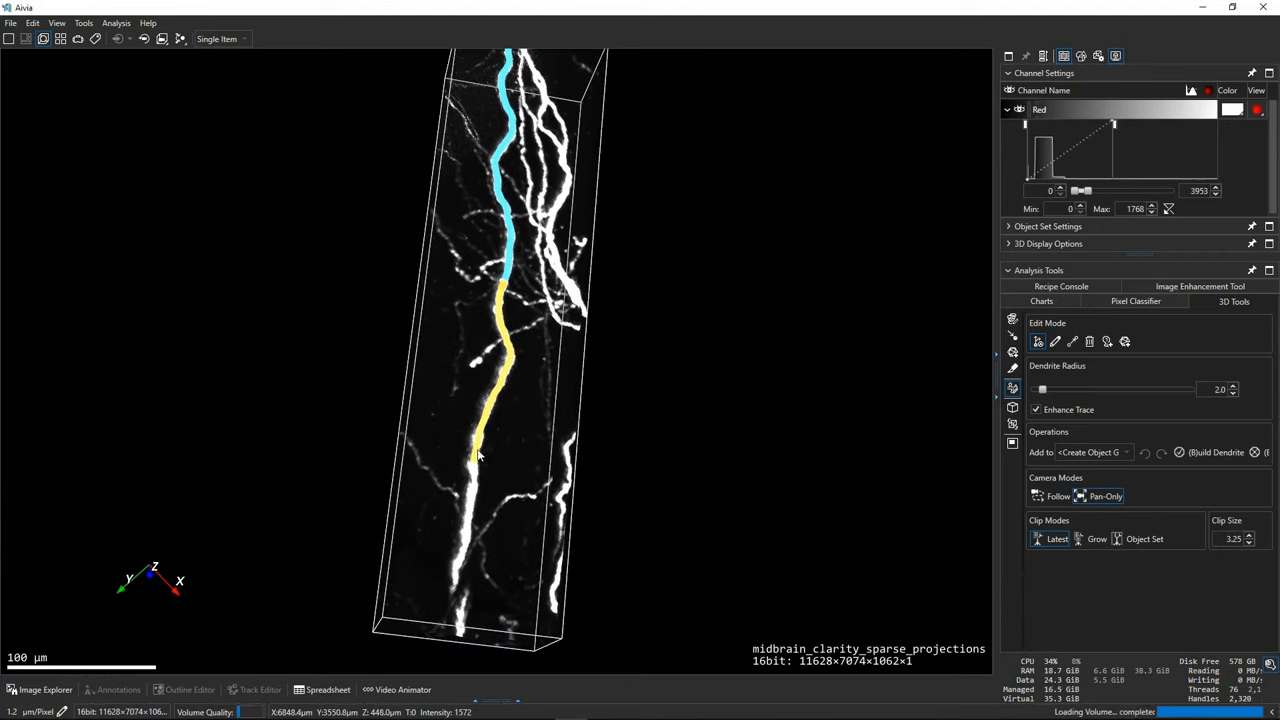
- Extend the predicted trace down the straight fiber, across its small gap and around the sharp bend below
{"action": "left_click", "coordinate": [478, 456]}
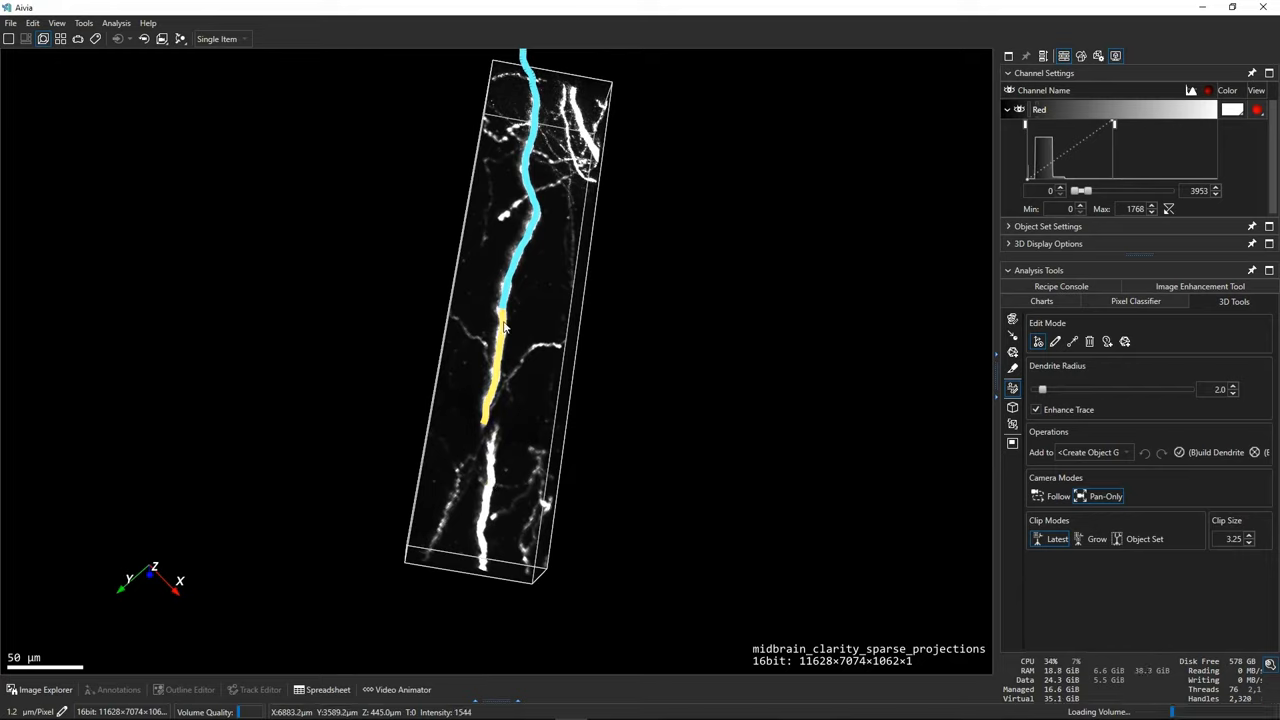
{"action": "left_click", "coordinate": [493, 482]}
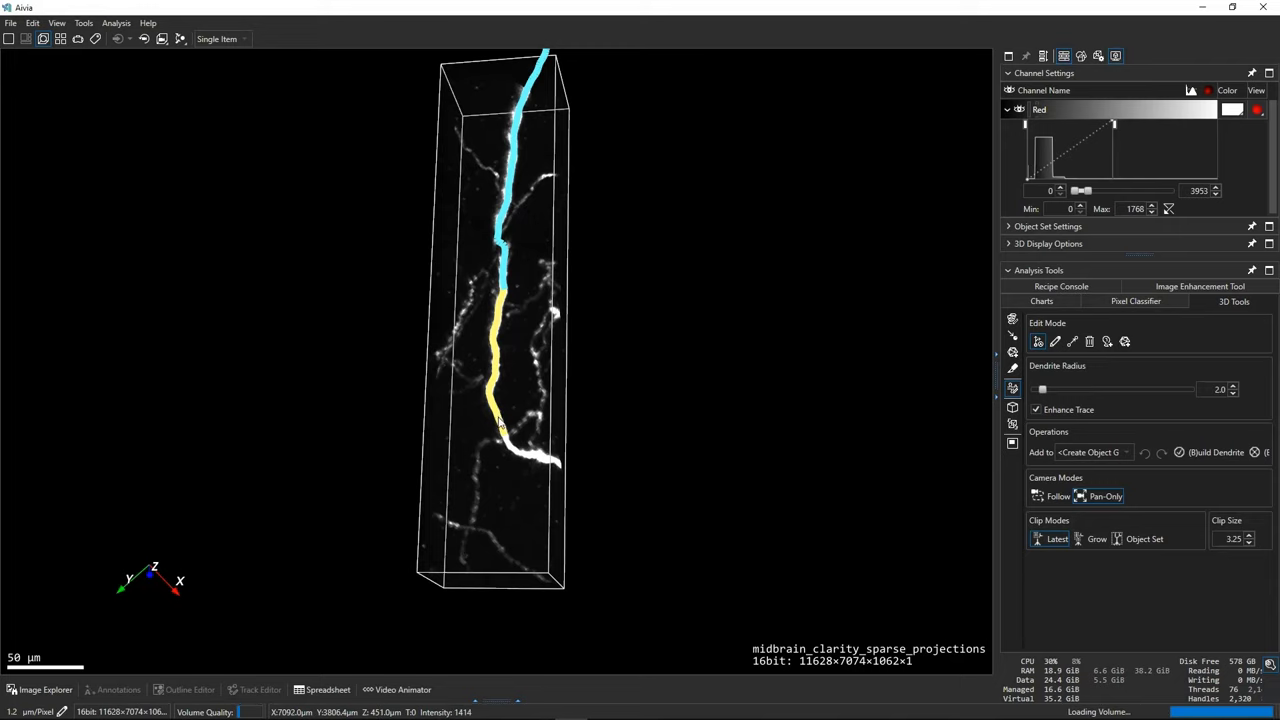
{"action": "left_click", "coordinate": [500, 422]}
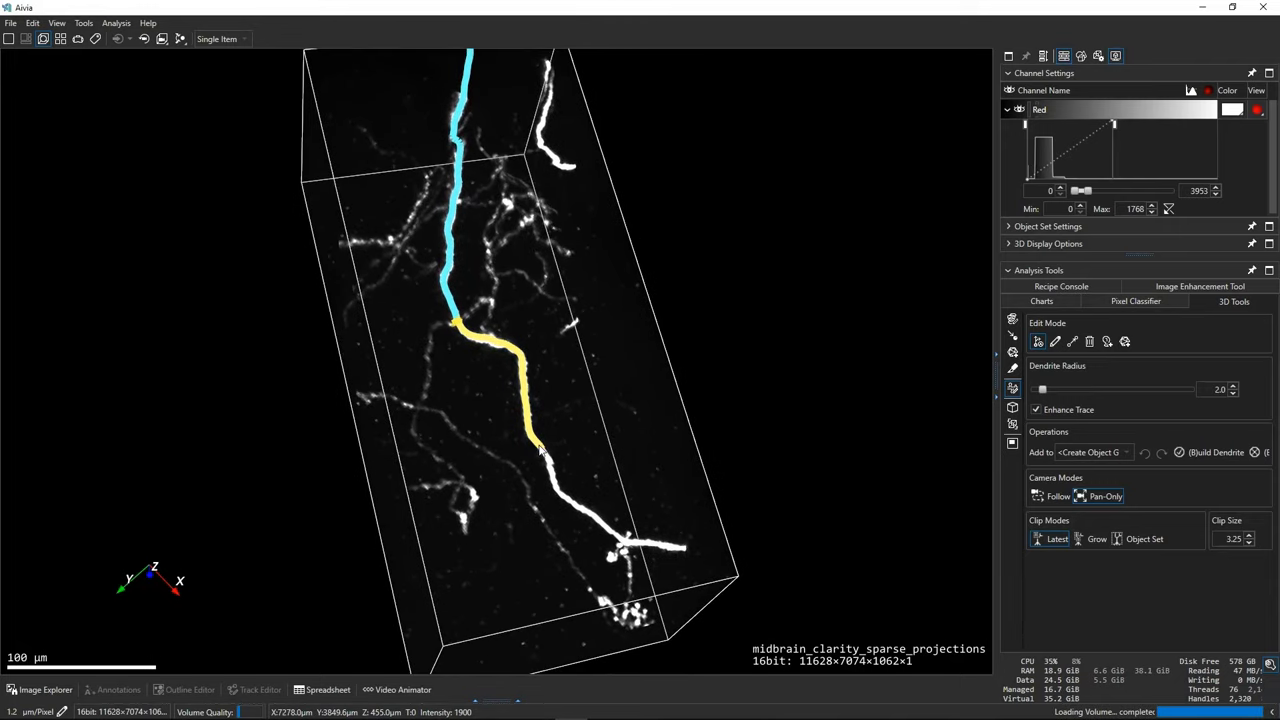
{"action": "left_click", "coordinate": [540, 450]}
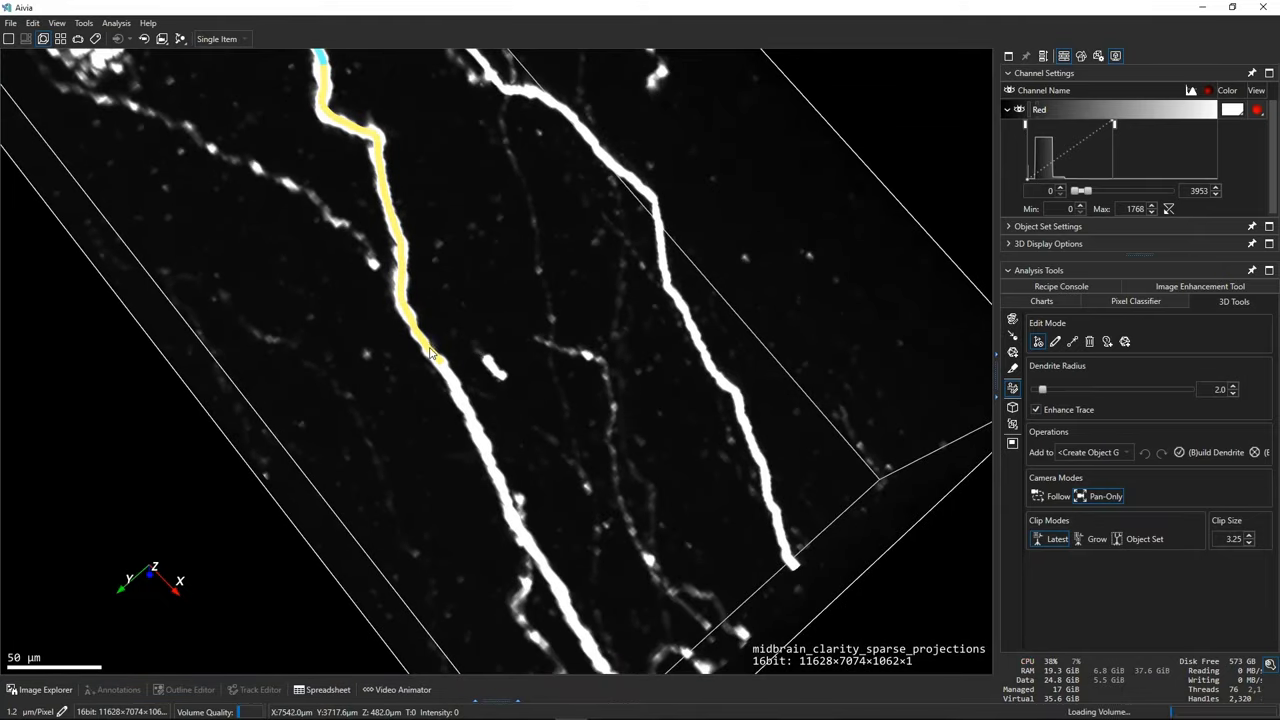
{"action": "left_click", "coordinate": [435, 362]}
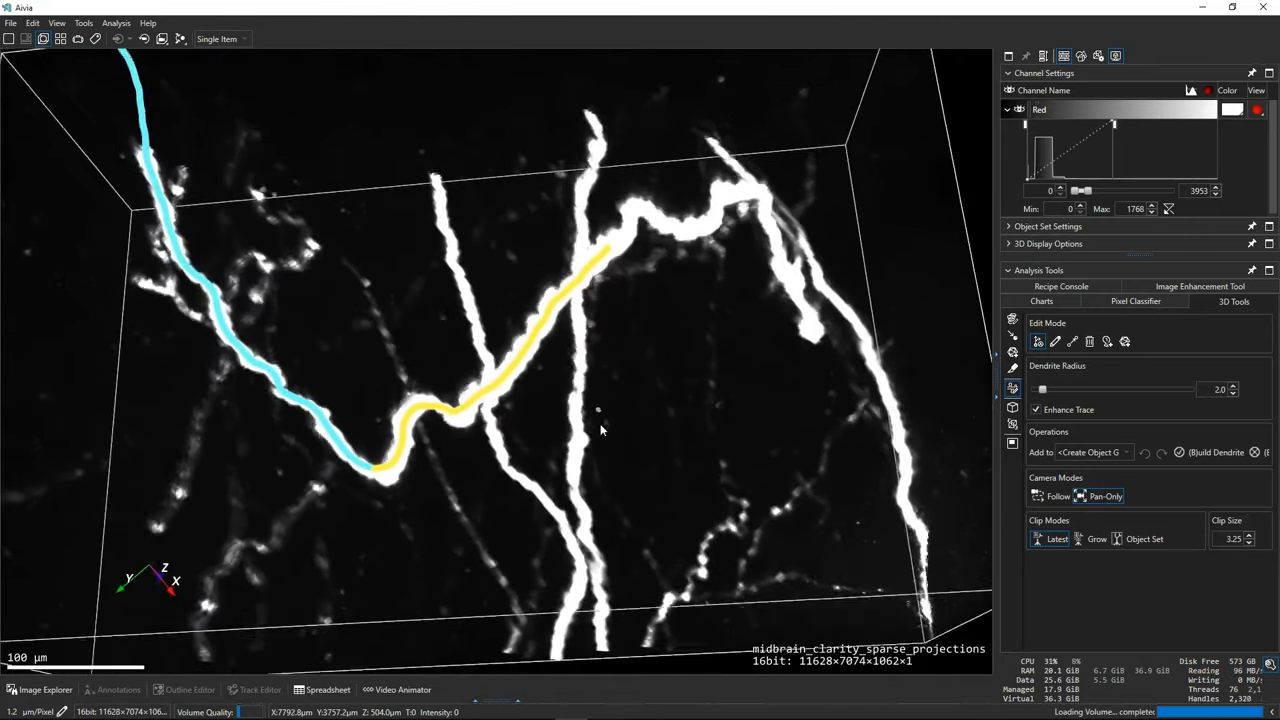
- Trace the fiber across the crossing fibers, through its wavy stretch, over the bend and down past the side branches
{"action": "left_click", "coordinate": [590, 272]}
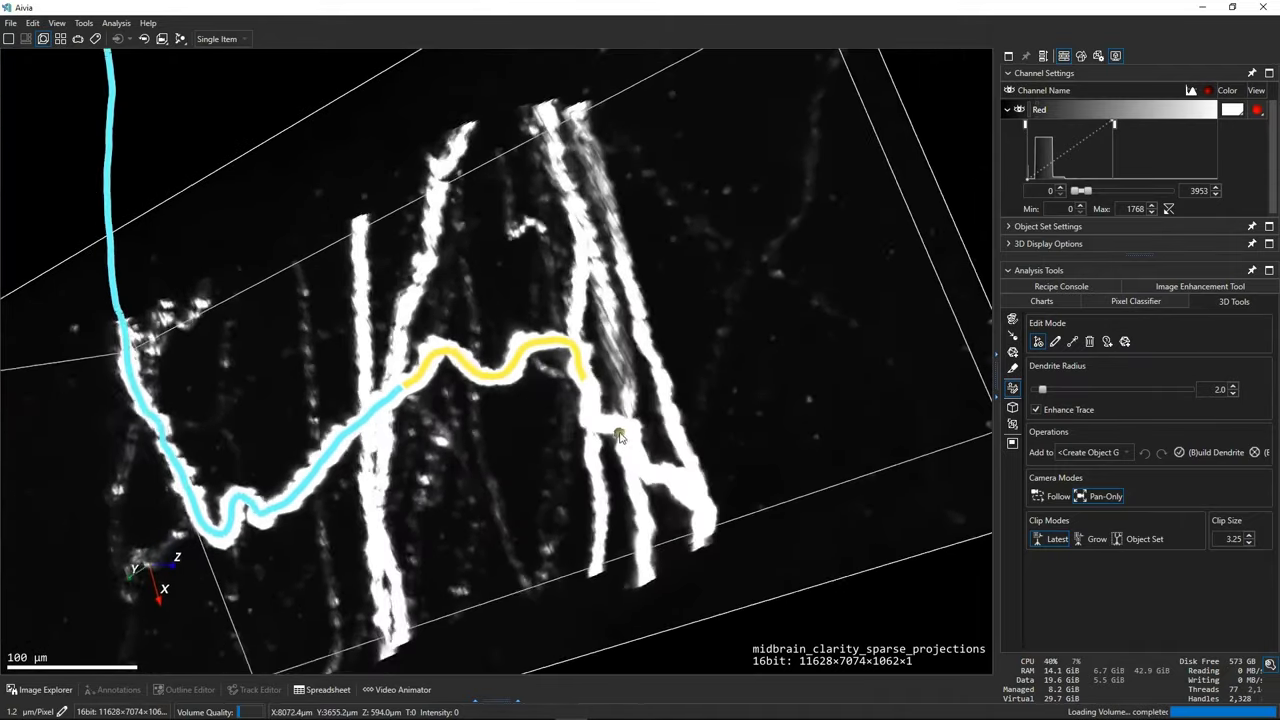
{"action": "left_click", "coordinate": [587, 370]}
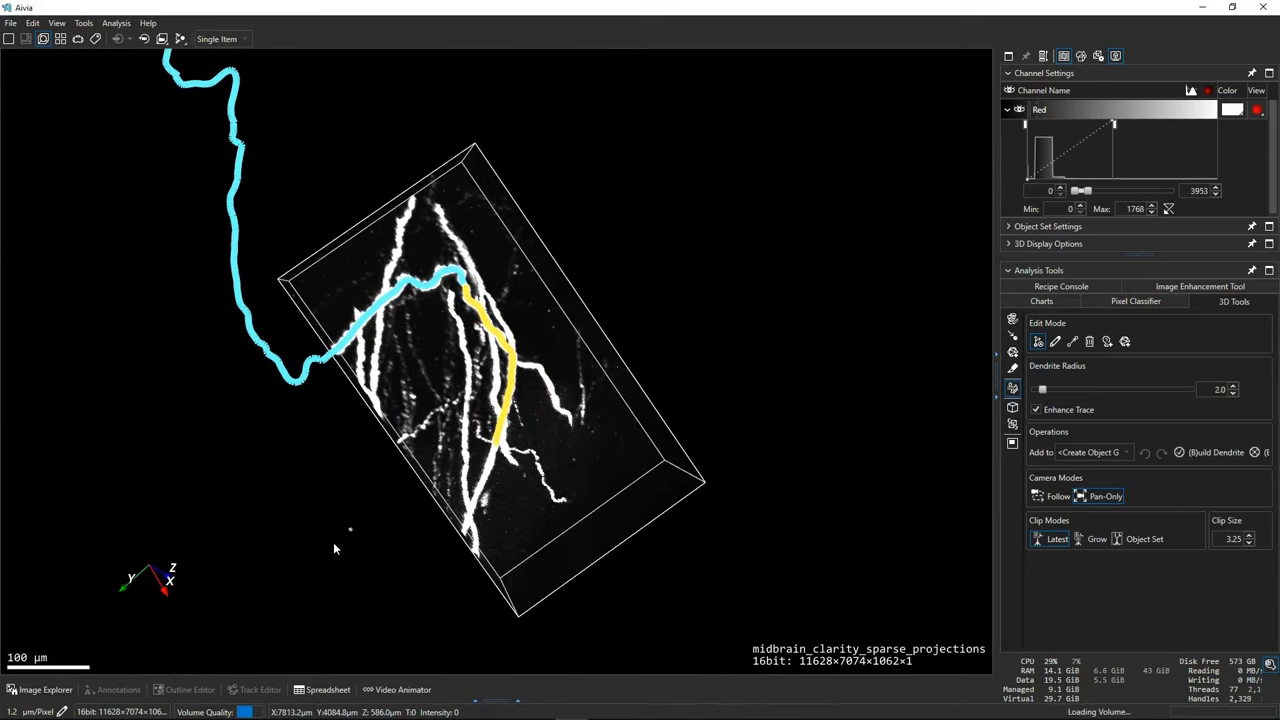
{"action": "left_click_drag", "start_coordinate": [334, 543], "coordinate": [416, 479]}
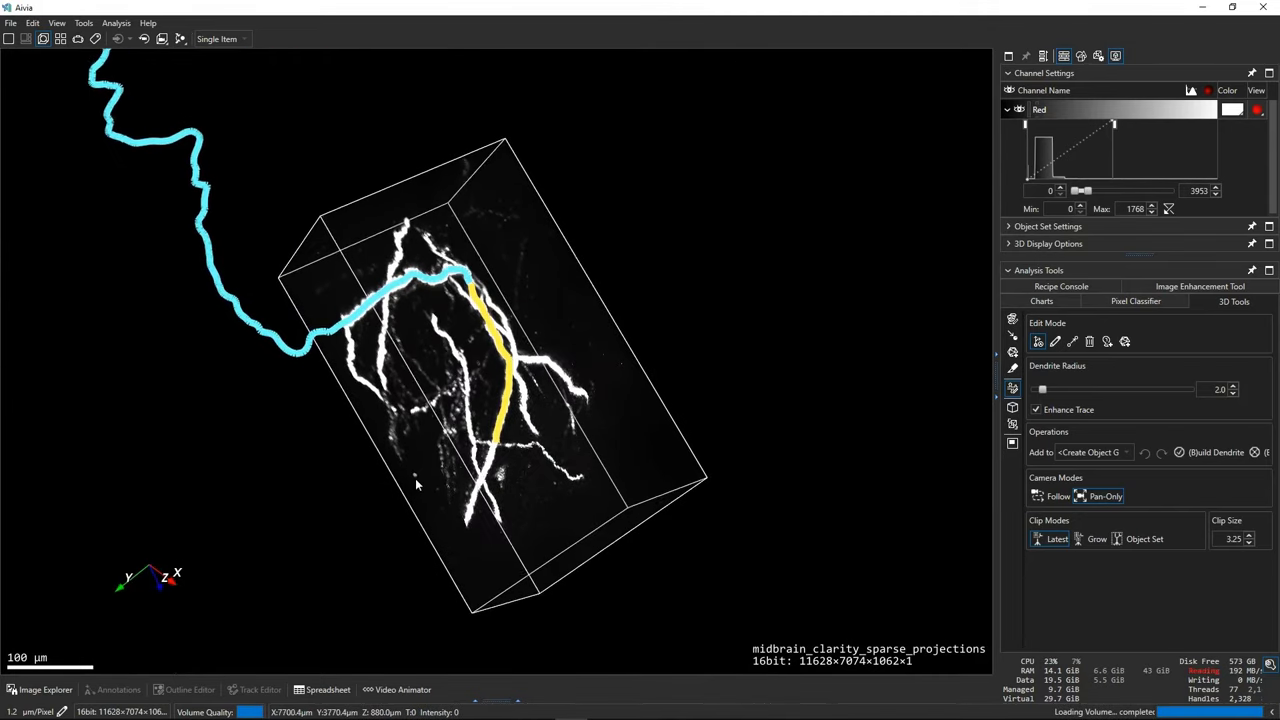
{"action": "left_click", "coordinate": [503, 429]}
{"action": "left_click", "coordinate": [481, 436]}
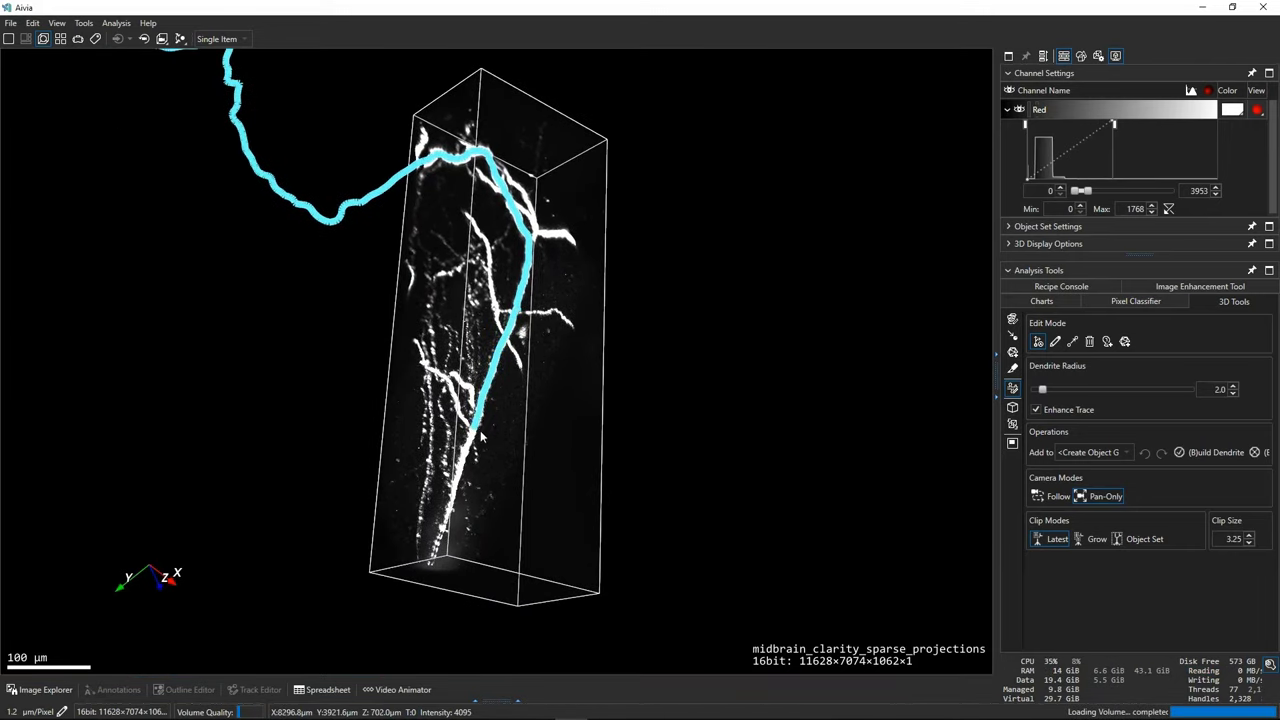
- Follow the long straight fiber with the predicted trace down toward the bright cell body
{"action": "left_click_drag", "start_coordinate": [592, 452], "coordinate": [591, 561]}
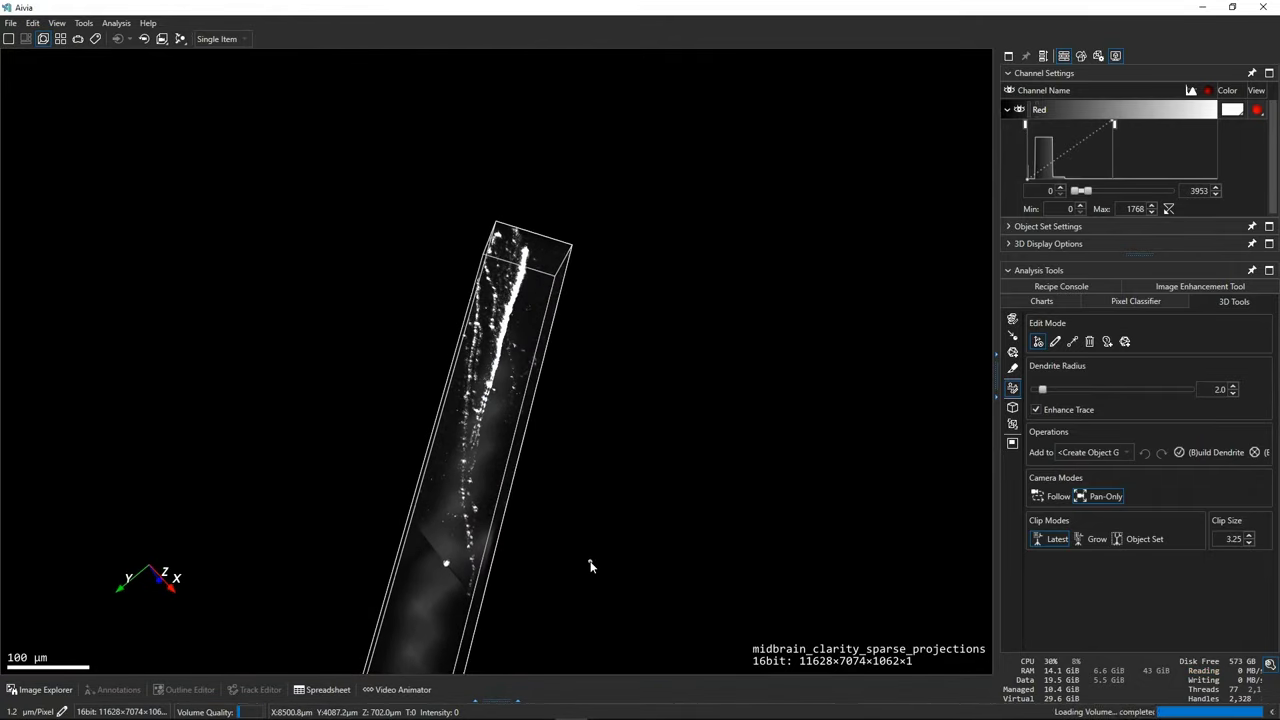
{"action": "scroll", "coordinate": [564, 472], "scroll_direction": "down", "scroll_amount": 3}
{"action": "middle_click_drag", "start_coordinate": [565, 473], "coordinate": [613, 342]}
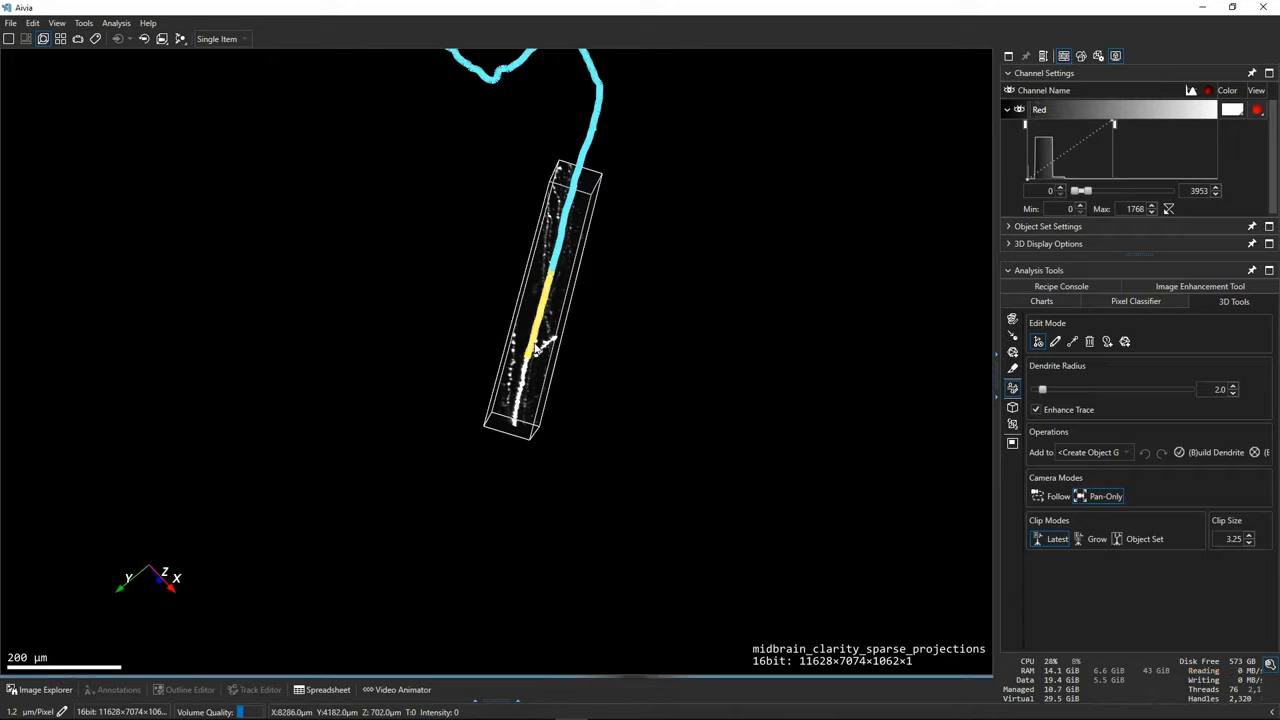
{"action": "left_click", "coordinate": [516, 412]}
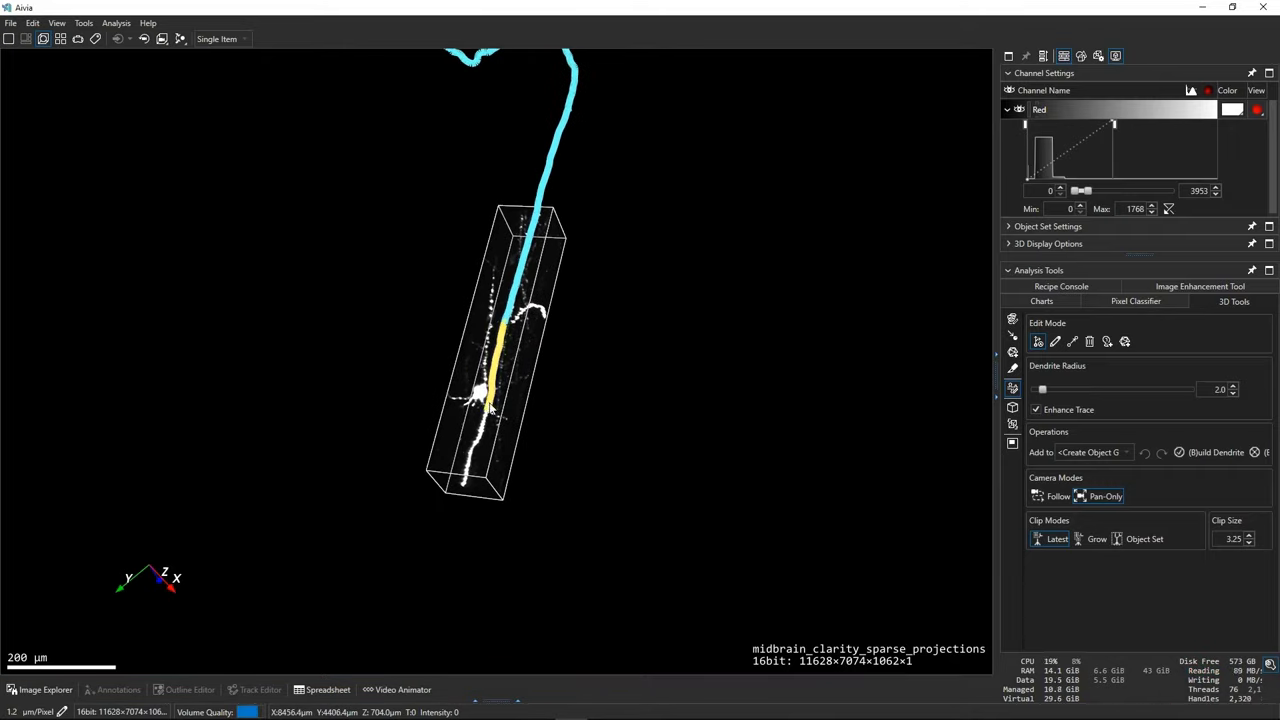
{"action": "left_click", "coordinate": [489, 407]}
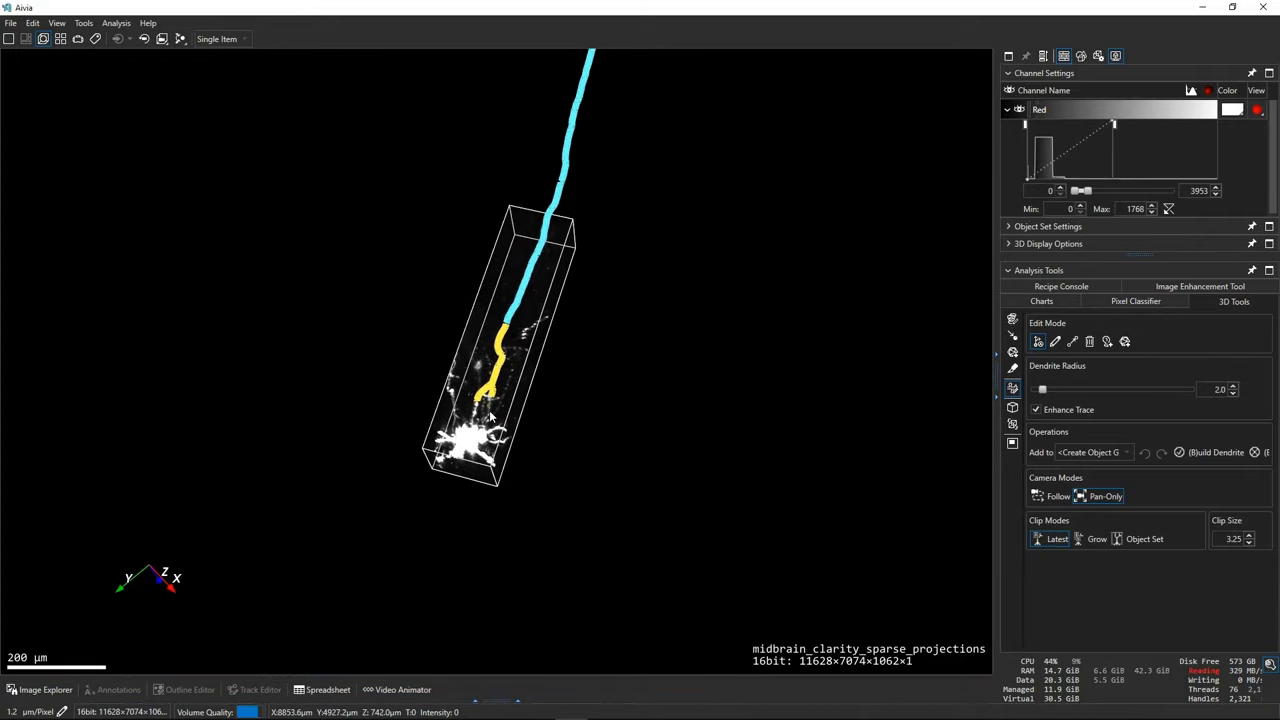
- Extend the trace past the forked tip into the bright cell body and build the dendrite
{"action": "middle_click_drag", "start_coordinate": [620, 438], "coordinate": [642, 432]}
{"action": "scroll", "coordinate": [611, 433], "scroll_direction": "up", "scroll_amount": 5}
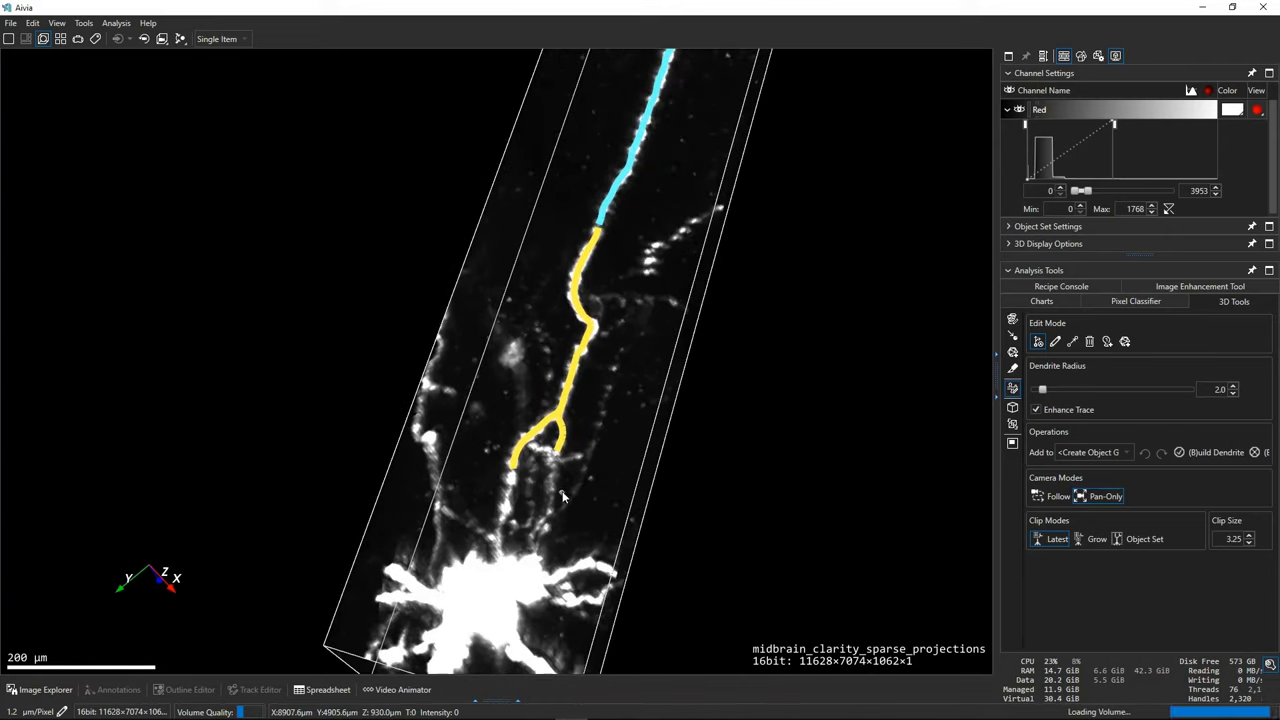
{"action": "left_click", "coordinate": [524, 446]}
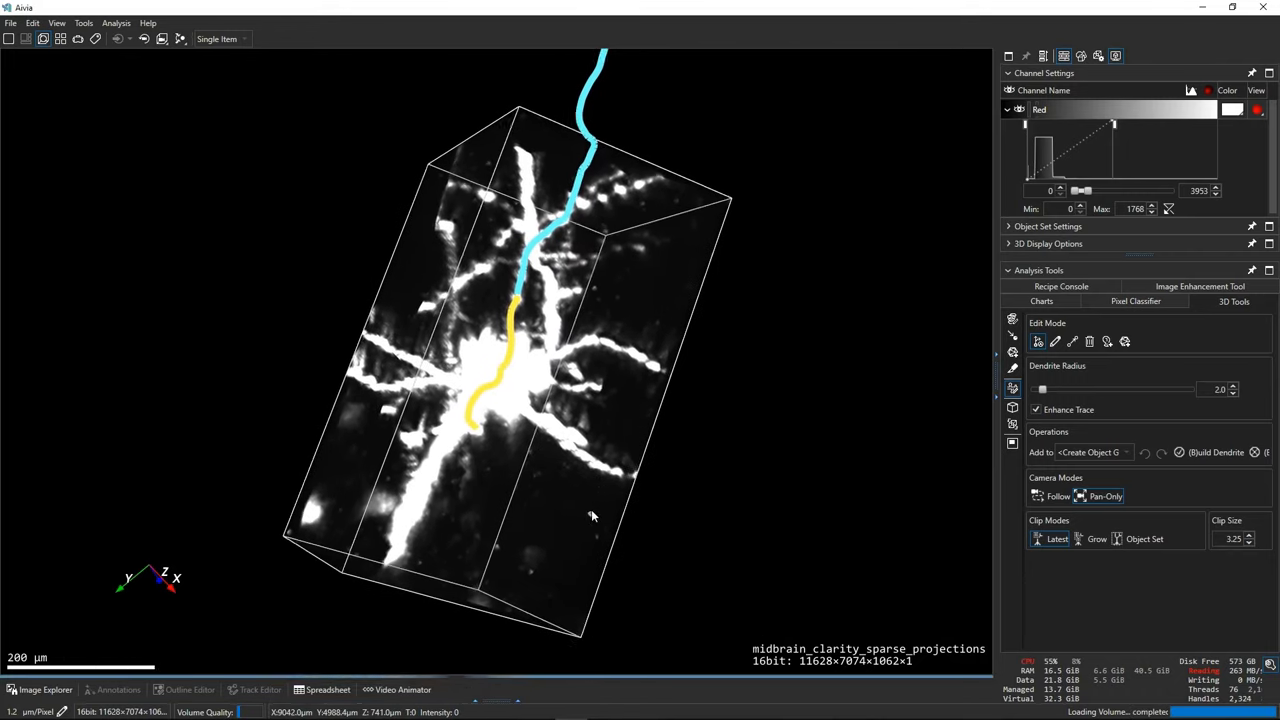
{"action": "left_click", "coordinate": [572, 402]}
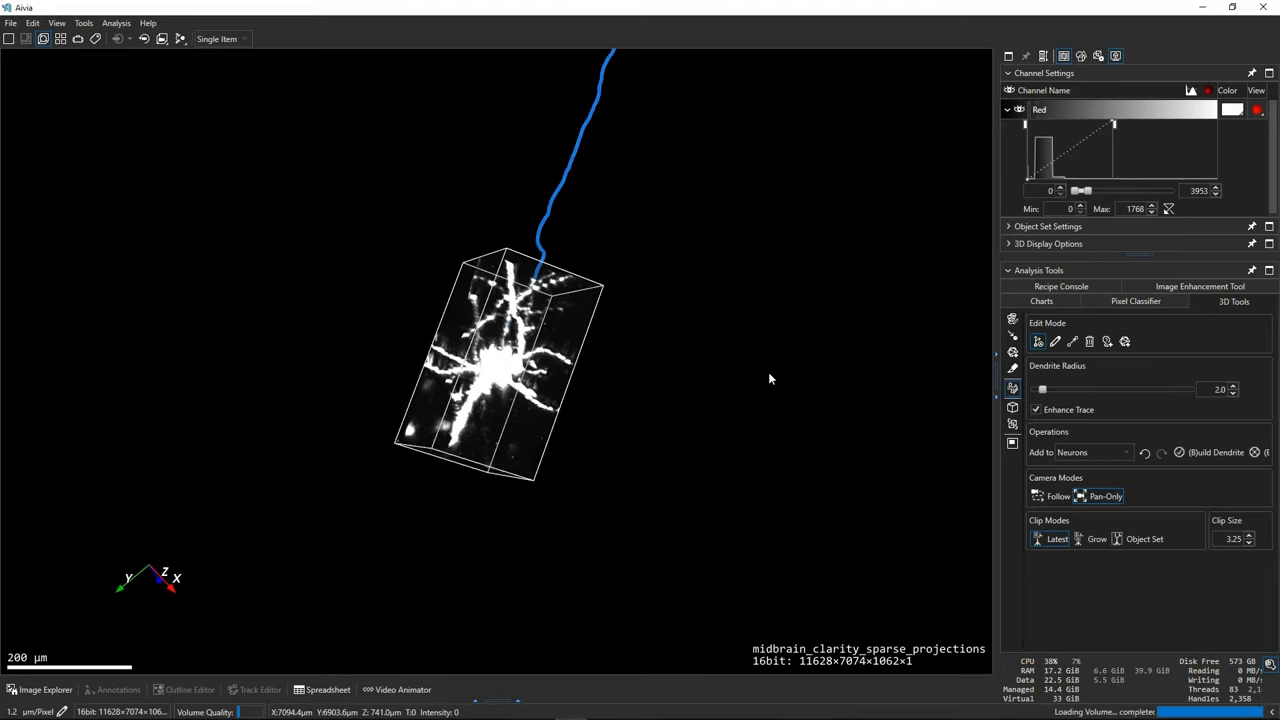
- Turn off the Latest clip mode and inspect the built dendrite against the full, unclipped volume
{"action": "scroll", "coordinate": [745, 369], "scroll_direction": "down", "scroll_amount": 3}
{"action": "left_click_drag", "start_coordinate": [618, 426], "coordinate": [616, 292]}
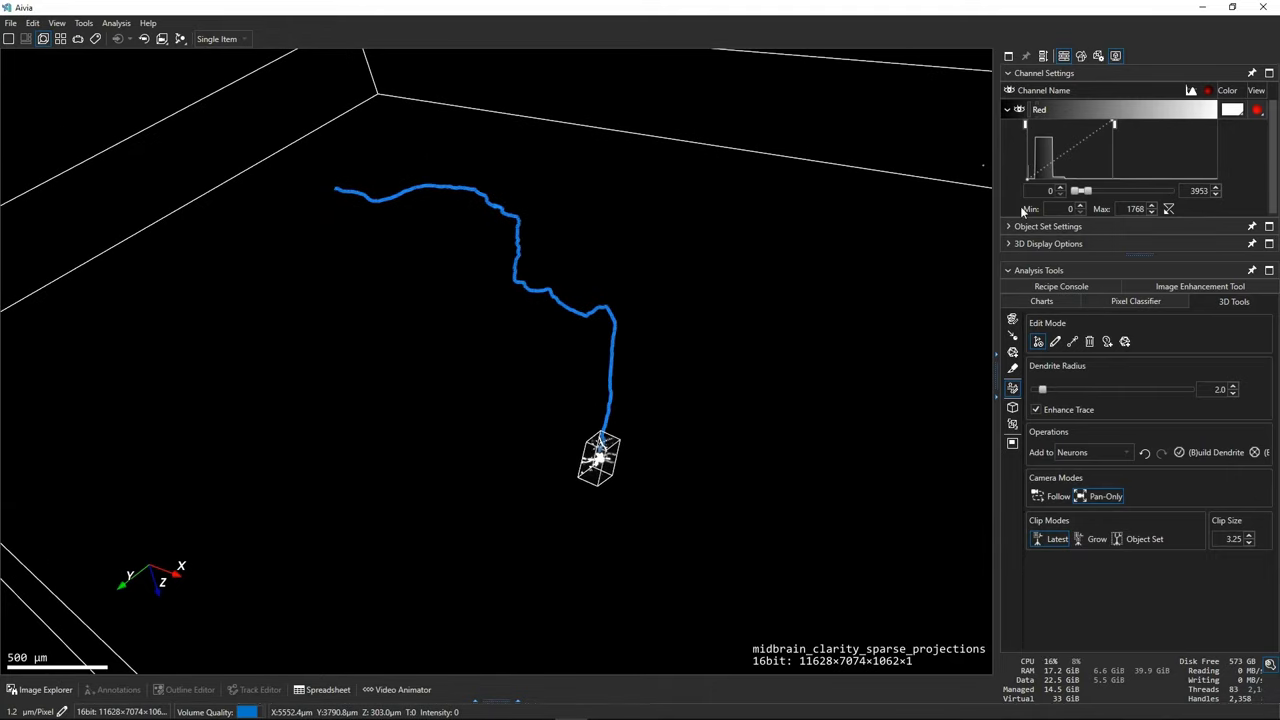
{"action": "left_click", "coordinate": [1057, 539]}
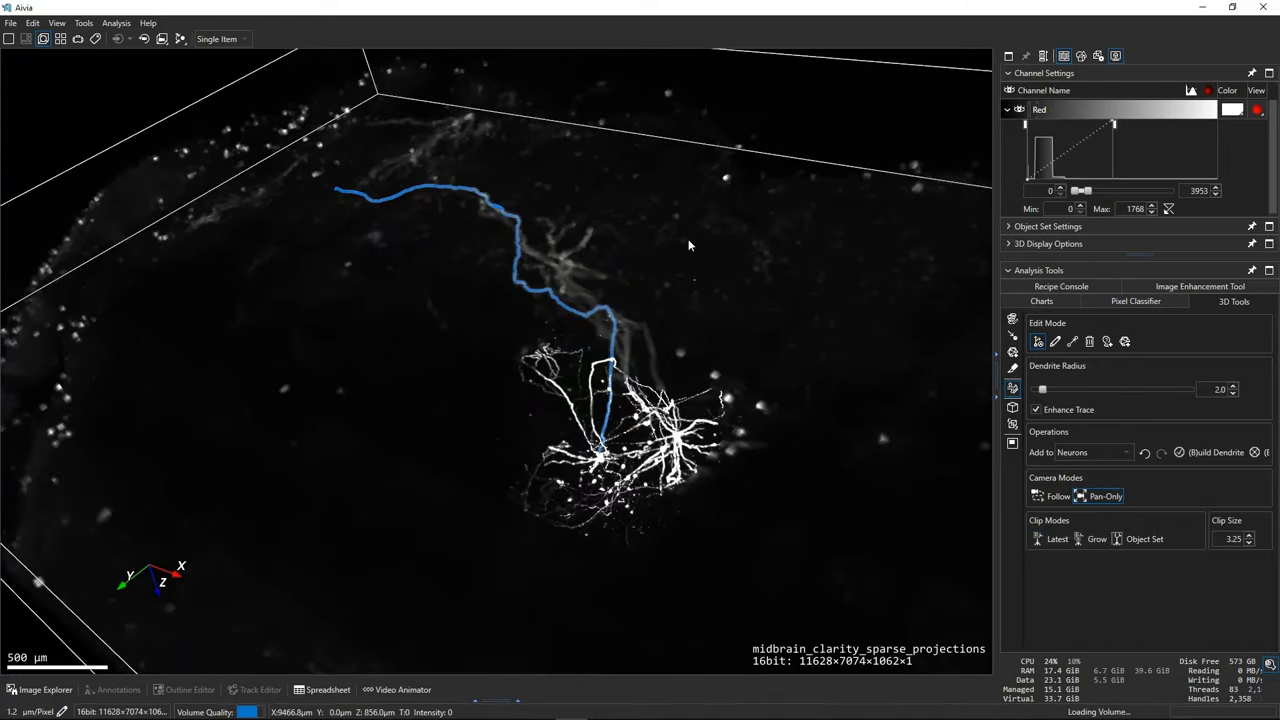
{"action": "middle_click_drag", "start_coordinate": [522, 72], "coordinate": [627, 232]}
{"action": "scroll", "coordinate": [666, 270], "scroll_direction": "up", "scroll_amount": 5}
{"action": "middle_click_drag", "start_coordinate": [666, 270], "coordinate": [522, 344]}
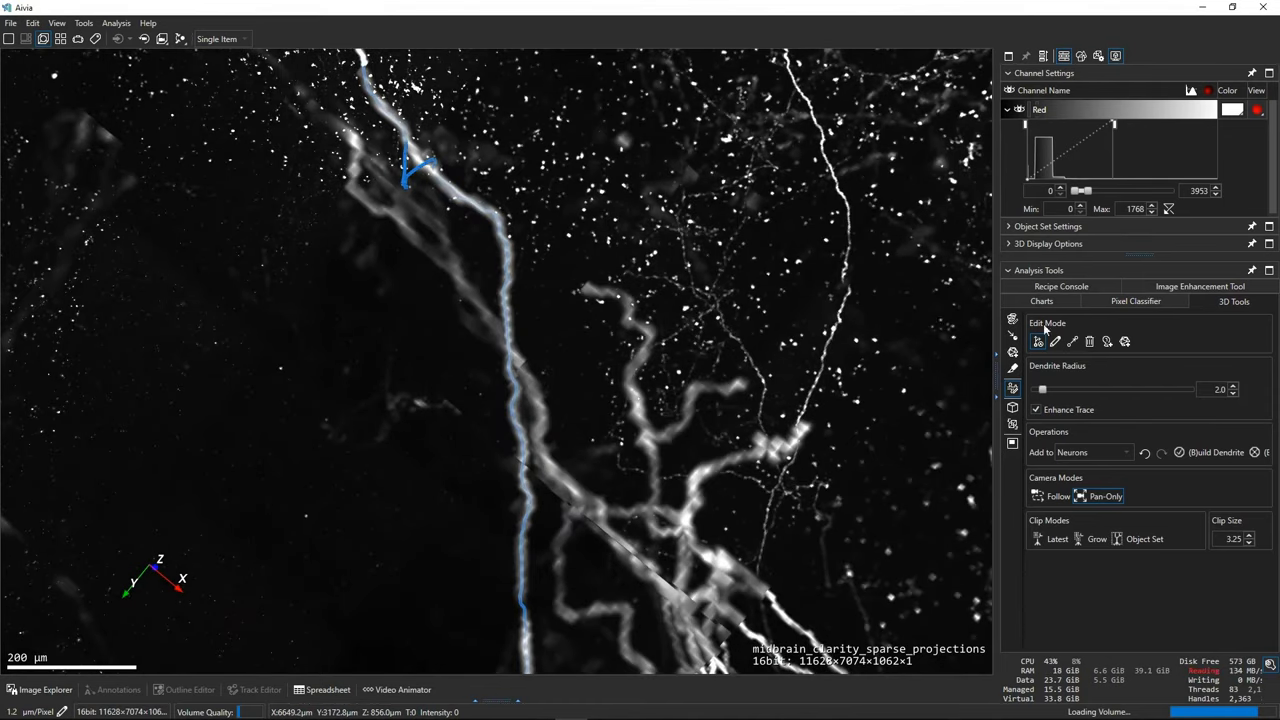
- Set the display mode of the Dendrite Set in the Neurons group to Surface
{"action": "left_click", "coordinate": [1009, 244]}
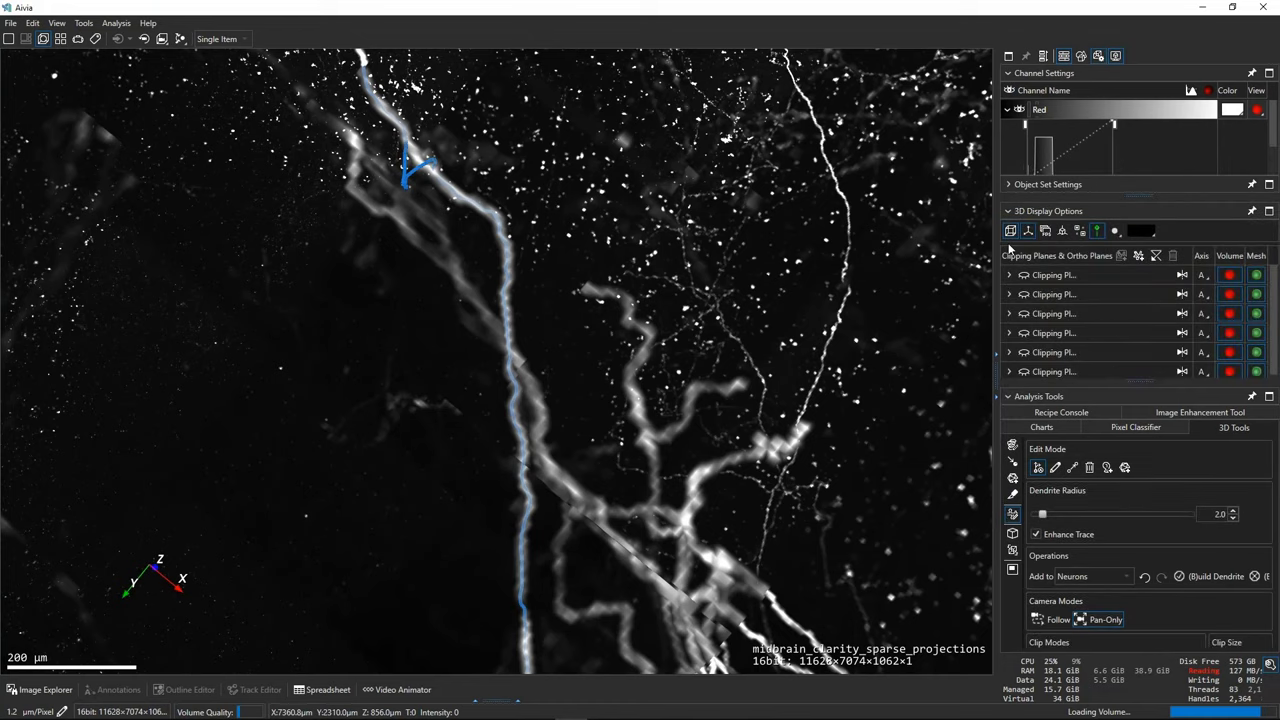
{"action": "left_click", "coordinate": [1008, 211]}
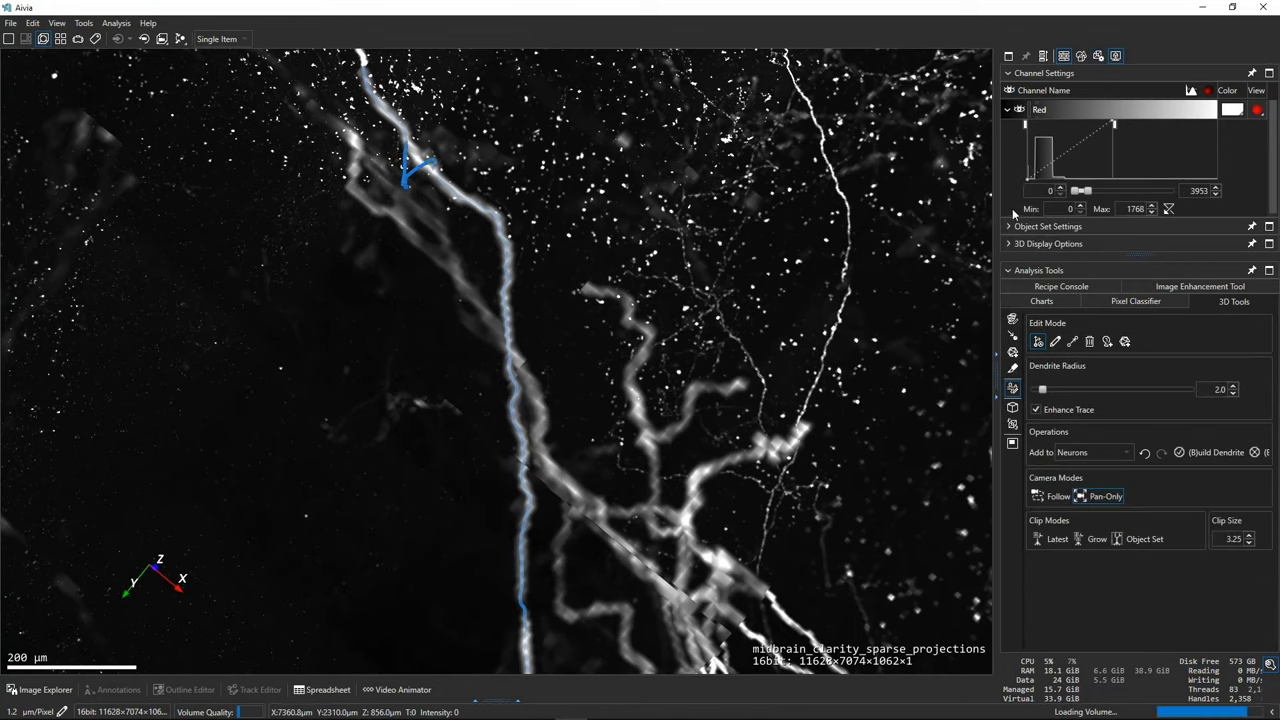
{"action": "left_click", "coordinate": [1008, 226]}
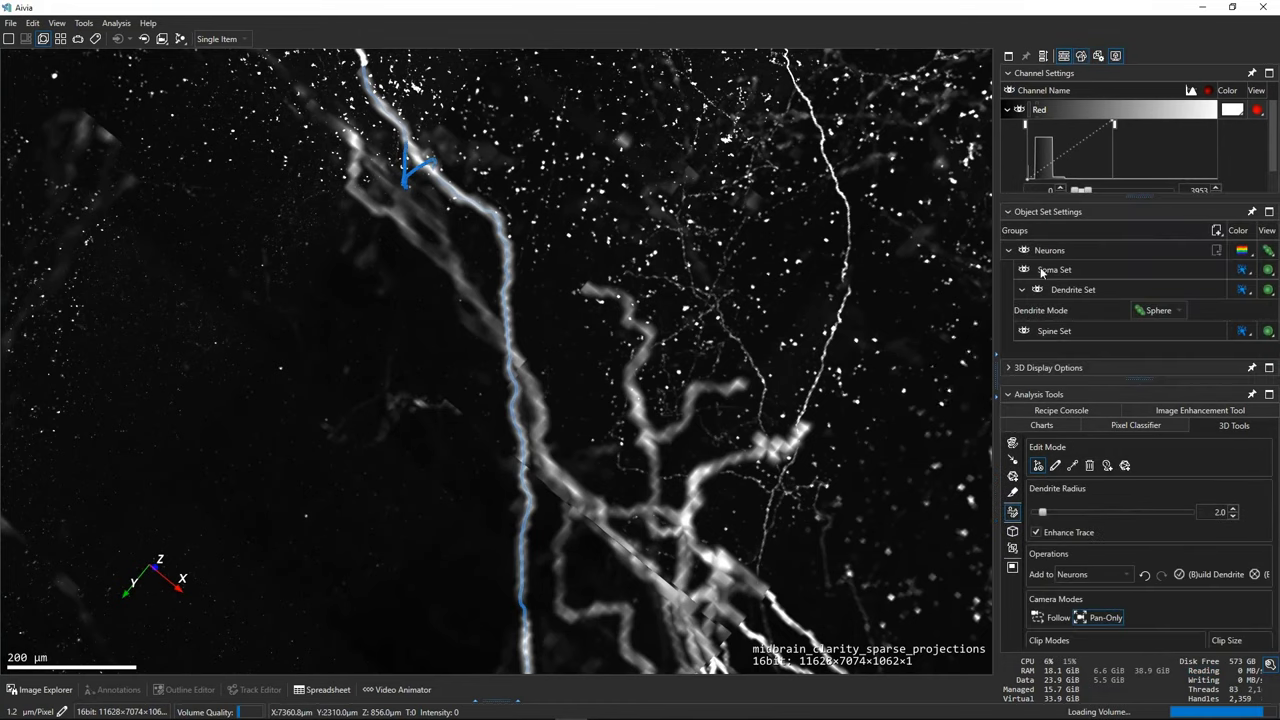
{"action": "left_click", "coordinate": [1157, 311]}
{"action": "left_click", "coordinate": [1158, 342]}
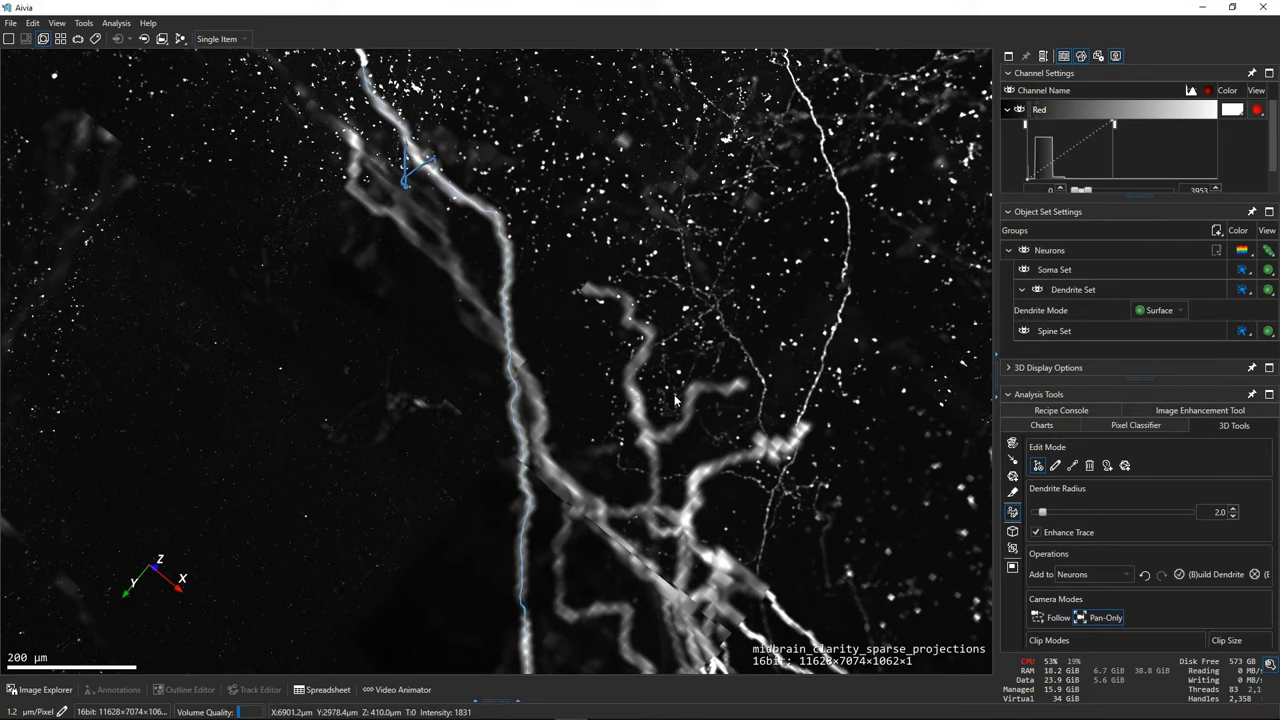
- Raise the minimum and maximum display levels of the Red channel and check the dendrite surface along the fiber
{"action": "scroll", "coordinate": [559, 354], "scroll_direction": "up", "scroll_amount": 5}
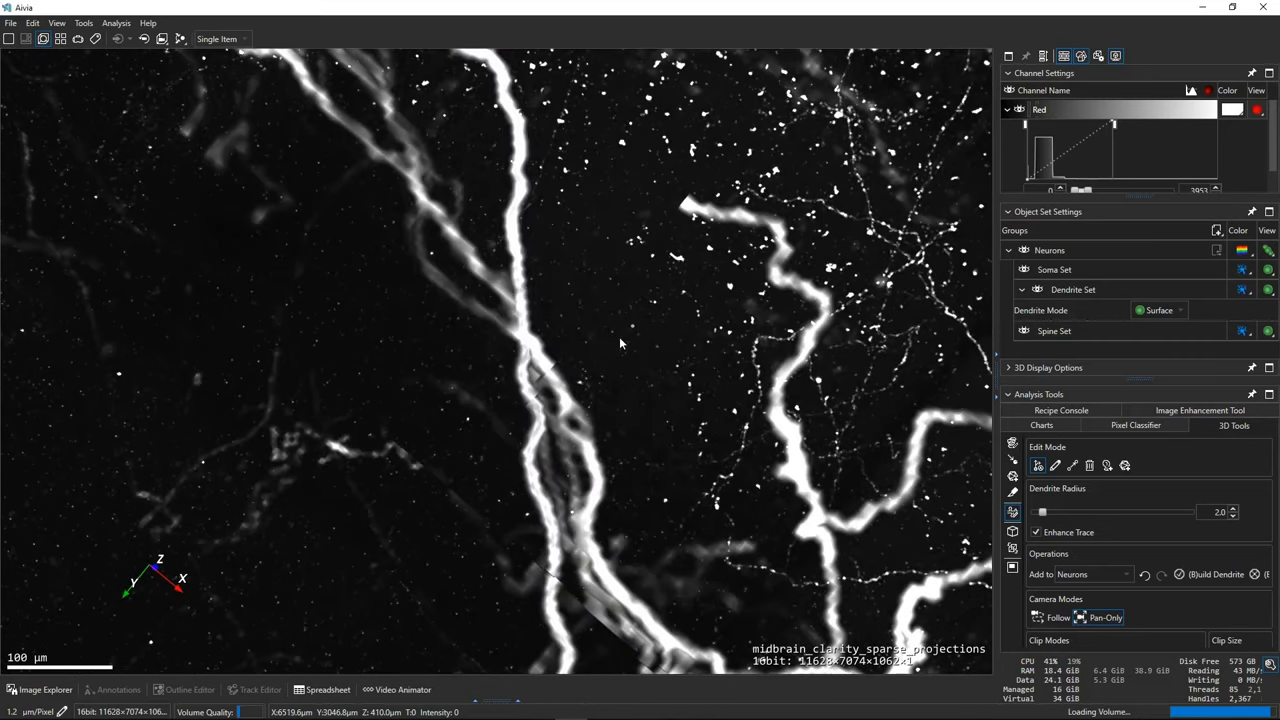
{"action": "left_click_drag", "start_coordinate": [1027, 124], "coordinate": [1037, 124]}
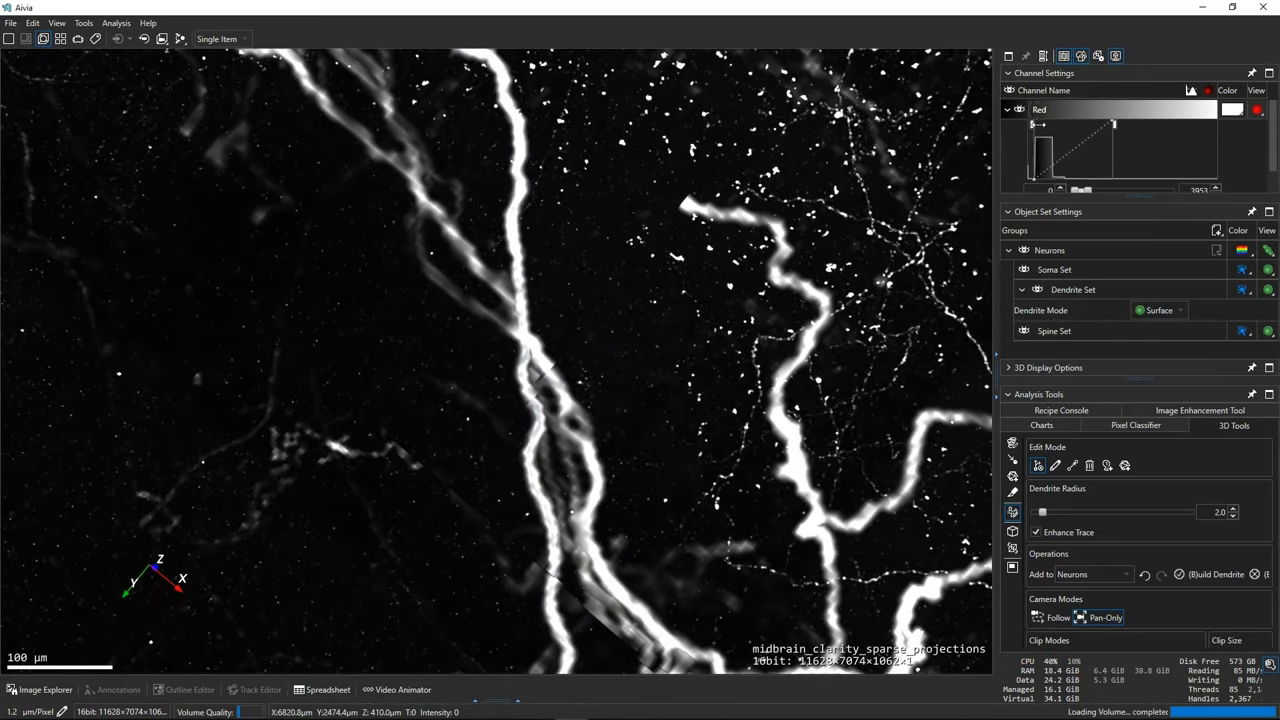
{"action": "left_click_drag", "start_coordinate": [1114, 124], "coordinate": [1168, 124]}
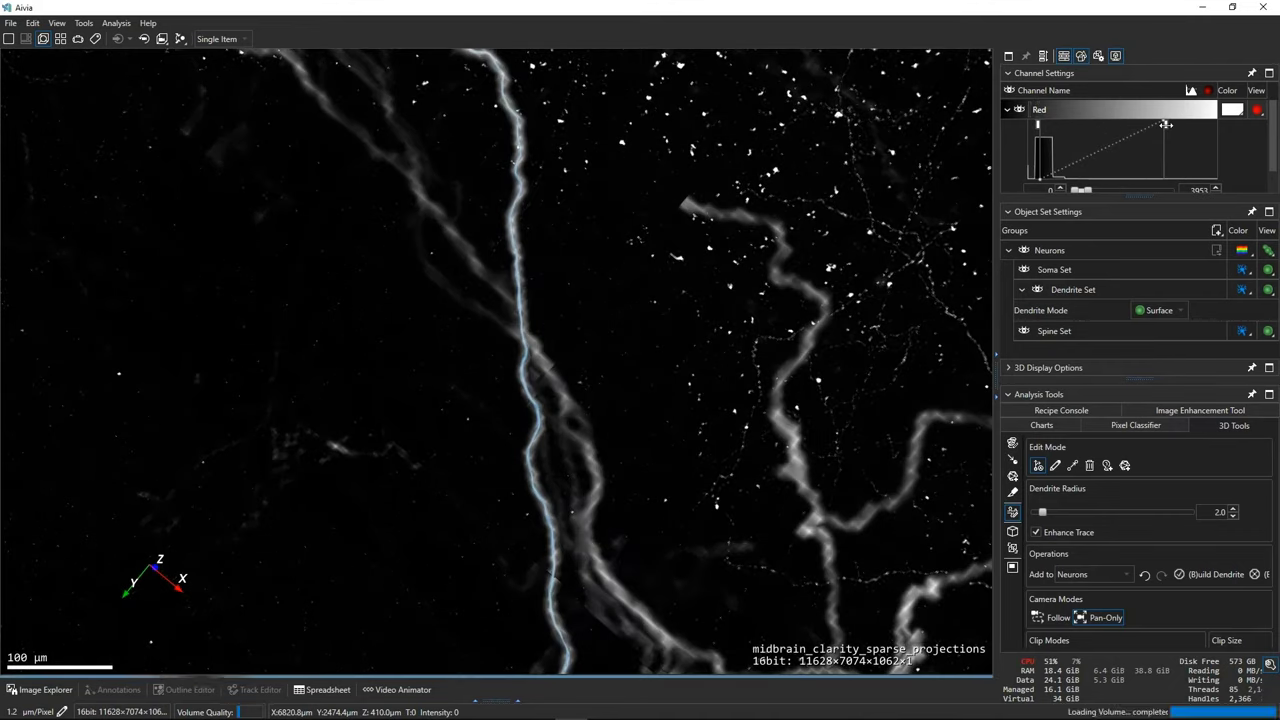
{"action": "left_click_drag", "start_coordinate": [548, 244], "coordinate": [546, 362]}
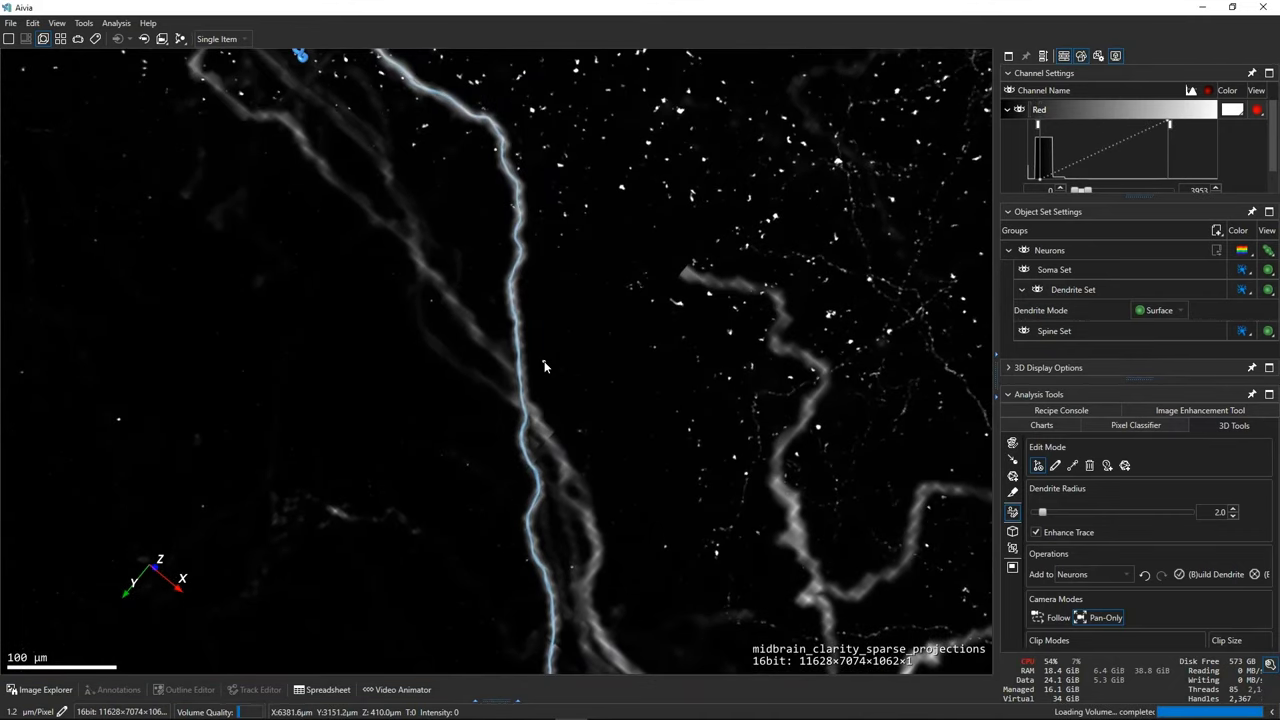
{"action": "scroll", "coordinate": [546, 363], "scroll_direction": "up", "scroll_amount": 3}
{"action": "left_click_drag", "start_coordinate": [587, 270], "coordinate": [598, 403]}
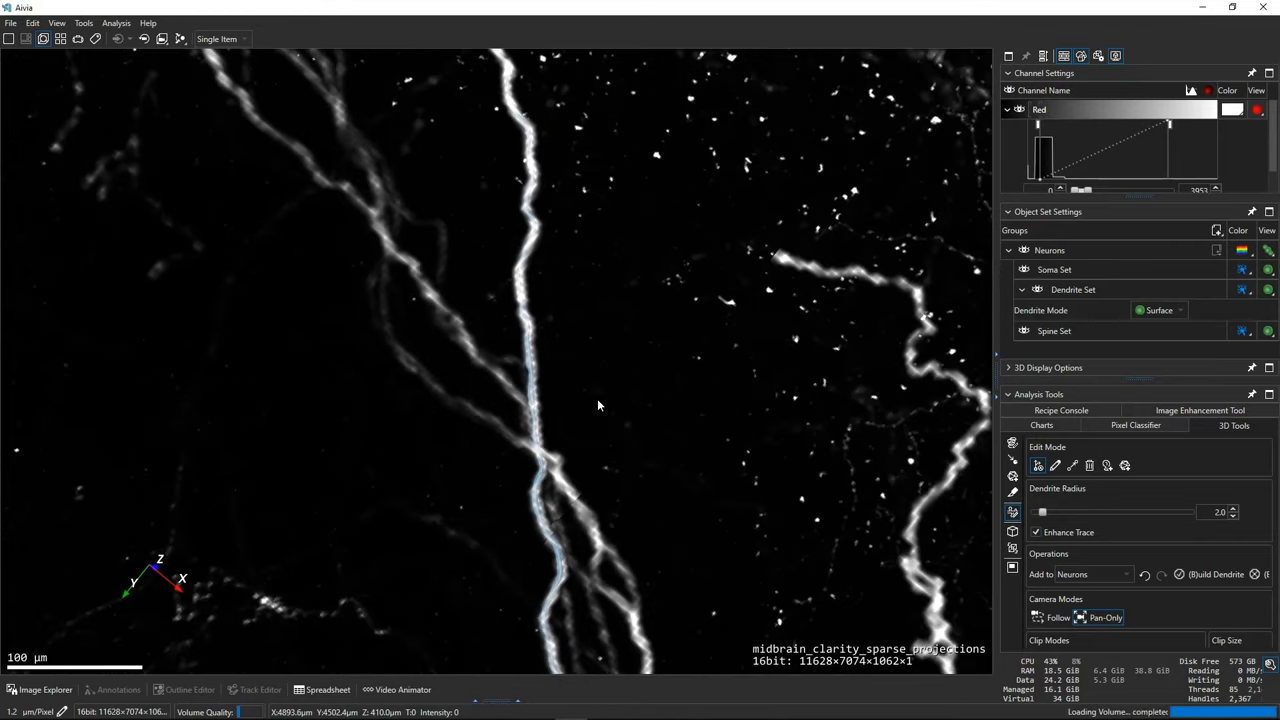
- Toggle the Red channel's visibility, leave it hidden, and examine the stray detour in the dendrite surface close up
{"action": "left_click", "coordinate": [1020, 110]}
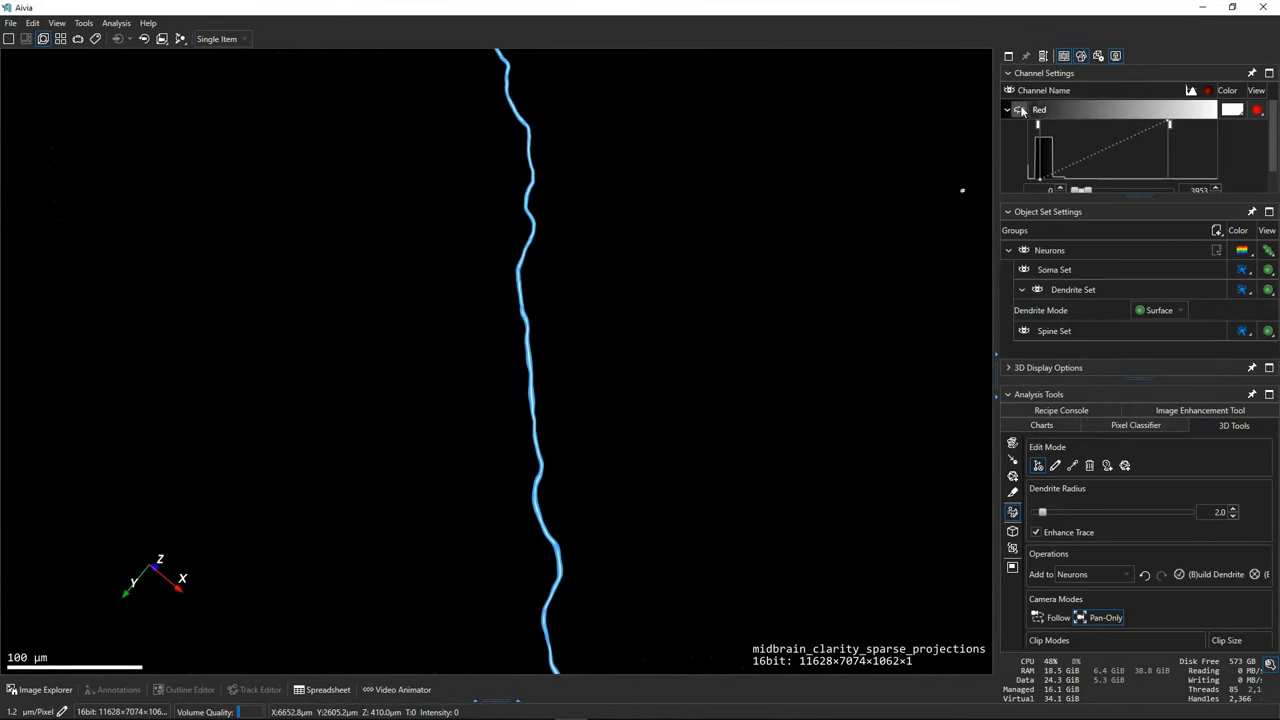
{"action": "left_click", "coordinate": [1020, 110]}
{"action": "left_click", "coordinate": [1020, 110]}
{"action": "mouse_move", "coordinate": [602, 268]}
{"action": "left_mouse_down"}
{"action": "mouse_move", "coordinate": [587, 318]}
{"action": "mouse_move", "coordinate": [540, 274]}
{"action": "mouse_move", "coordinate": [456, 463]}
{"action": "mouse_move", "coordinate": [514, 312]}
{"action": "mouse_move", "coordinate": [474, 457]}
{"action": "mouse_move", "coordinate": [437, 340]}
{"action": "mouse_move", "coordinate": [440, 262]}
{"action": "mouse_move", "coordinate": [436, 362]}
{"action": "left_mouse_up"}
{"action": "scroll", "coordinate": [436, 358], "scroll_direction": "up", "scroll_amount": 3}
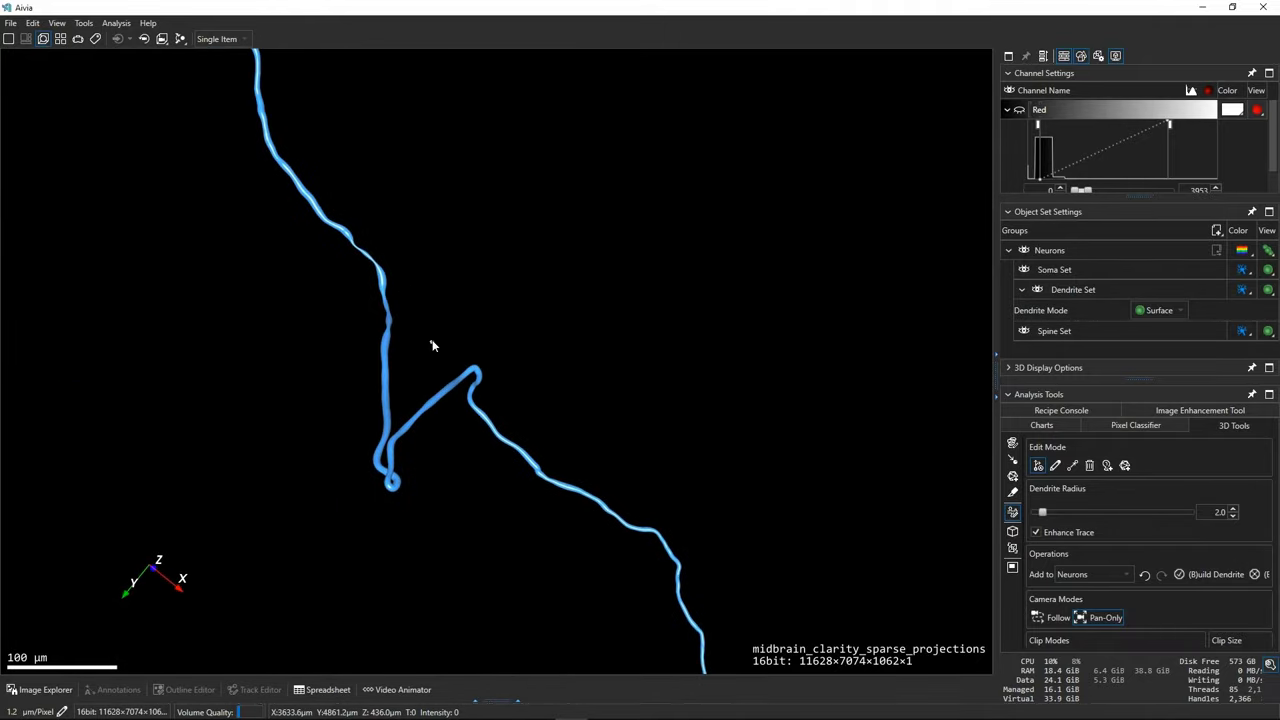
- Show the Red channel and set the Dendrite Set's display mode to Sphere
{"action": "left_click", "coordinate": [1019, 110]}
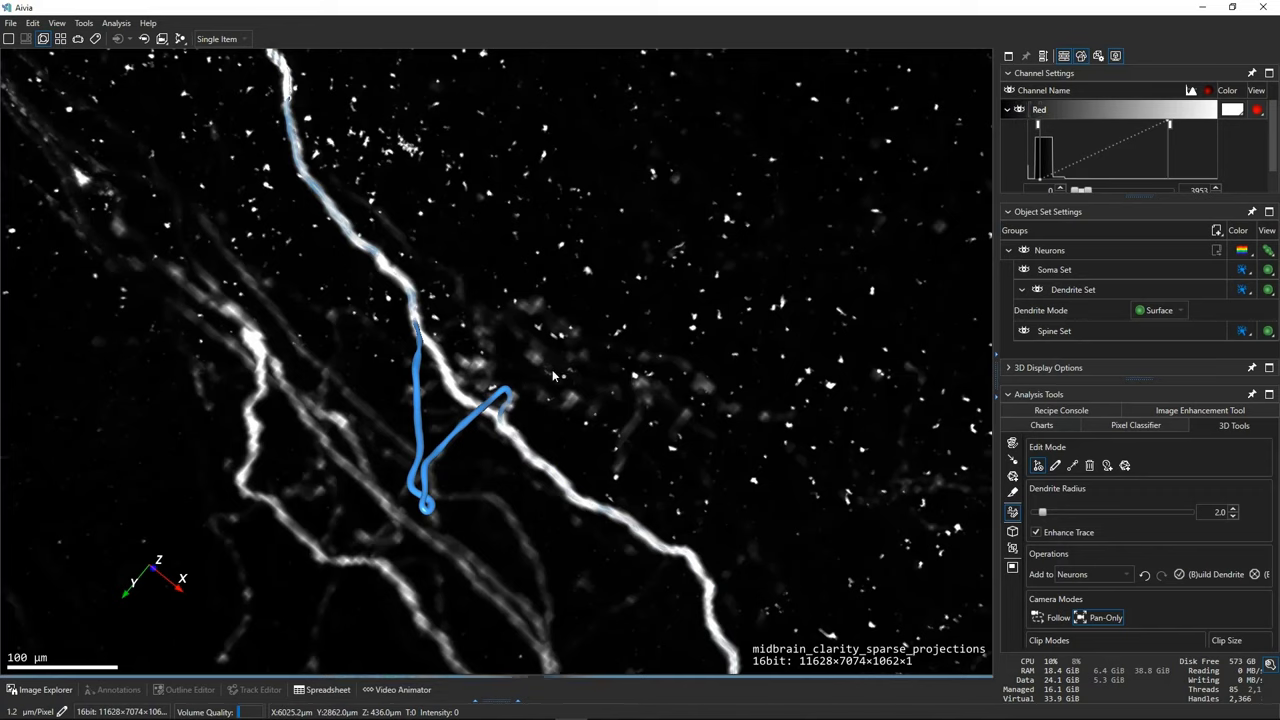
{"action": "middle_click_drag", "start_coordinate": [553, 376], "coordinate": [599, 375]}
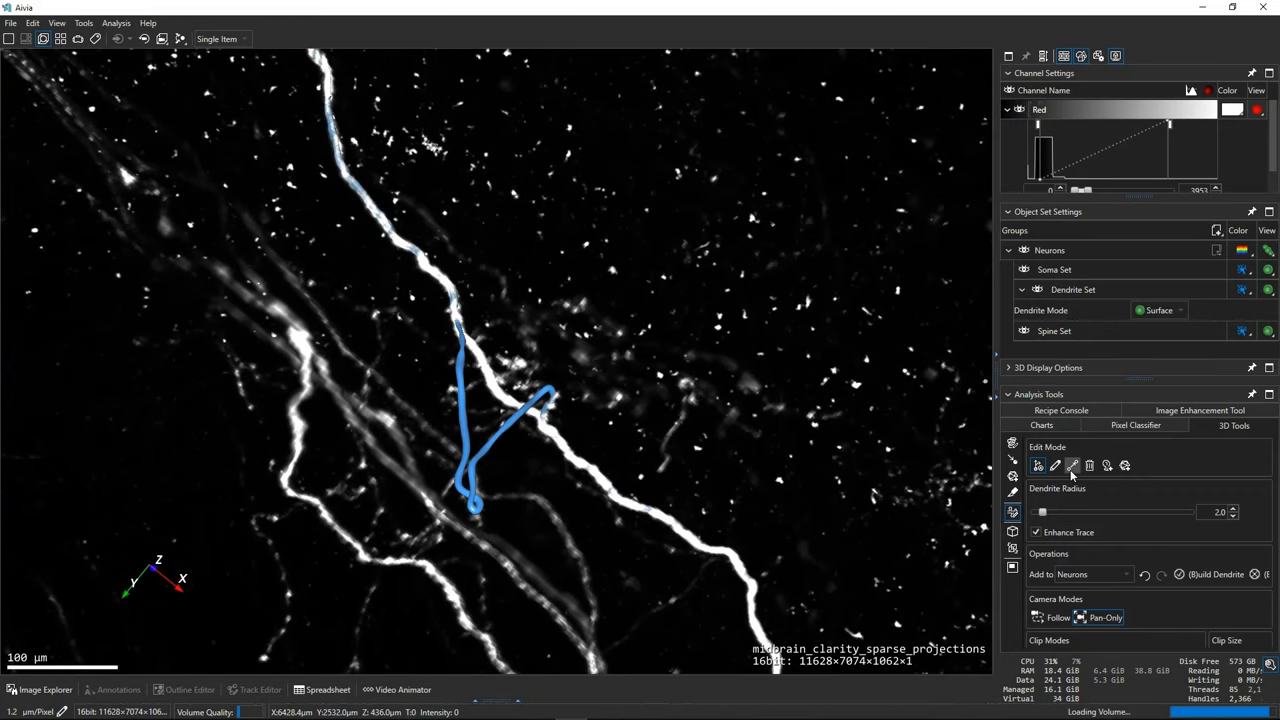
{"action": "left_click", "coordinate": [1158, 311]}
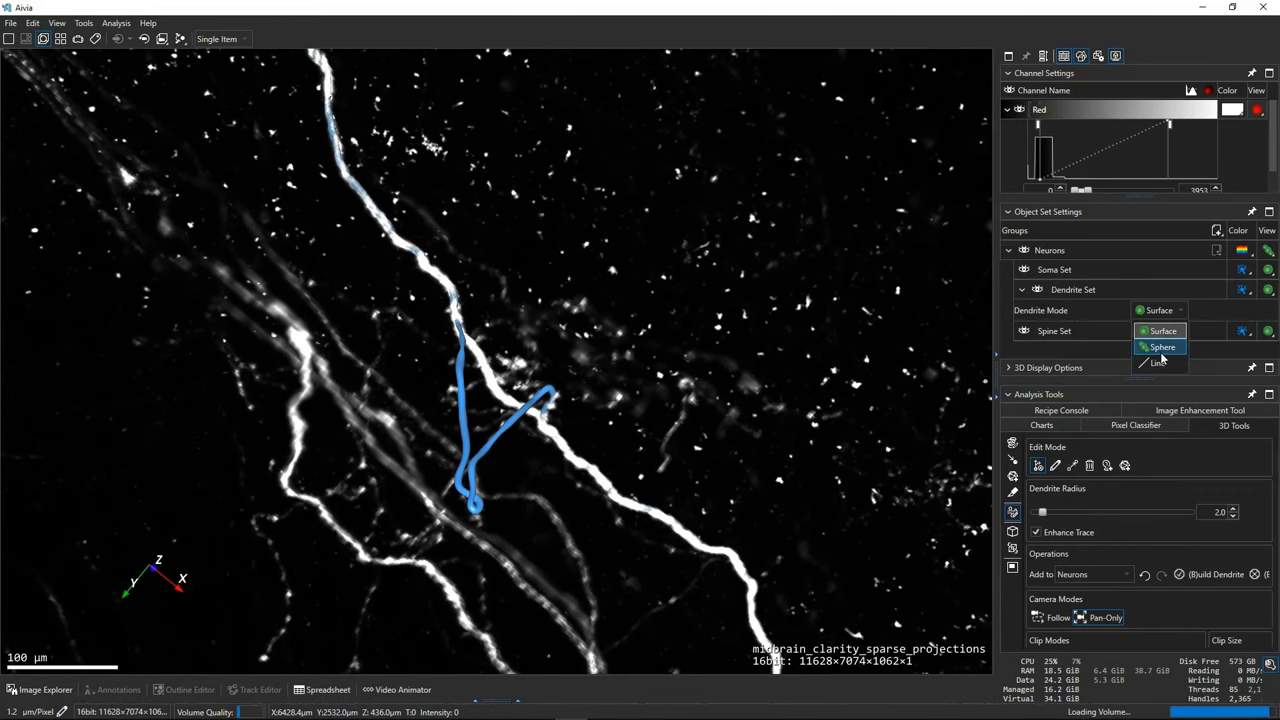
{"action": "left_click", "coordinate": [1162, 354]}
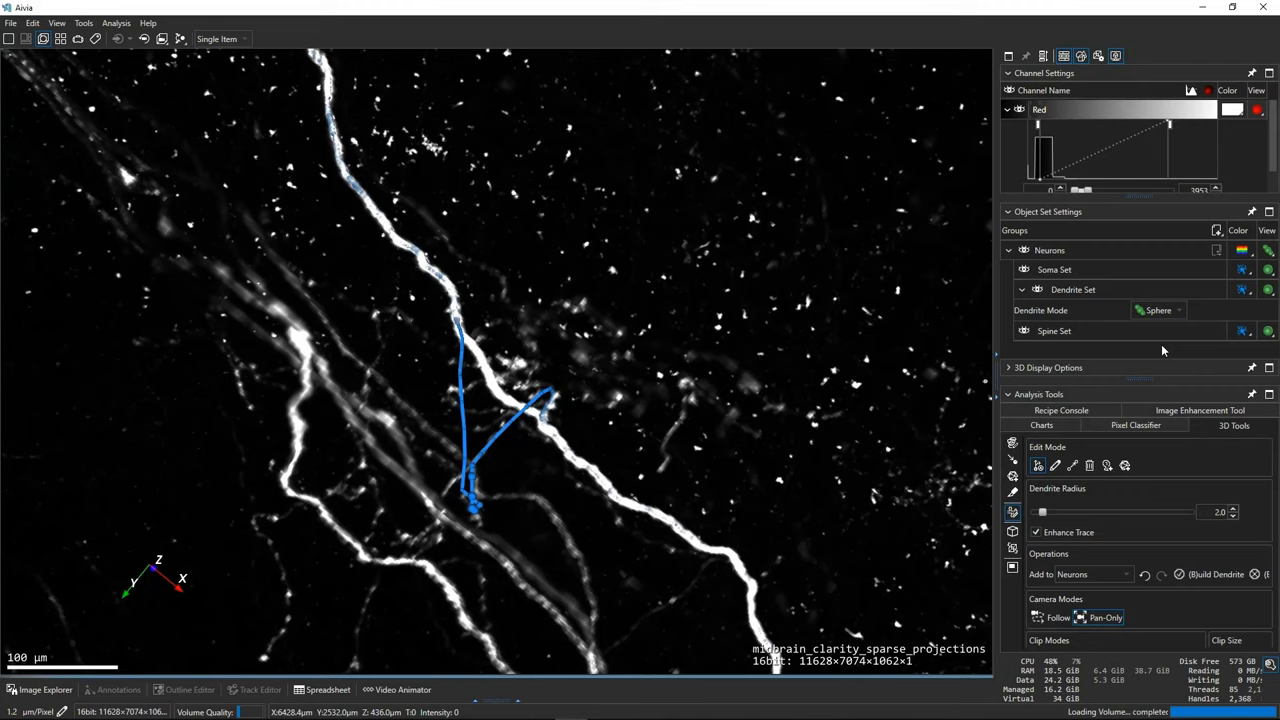
- Try to remove the stray detour by deleting the dendrite segments around it
{"action": "left_click", "coordinate": [1089, 465]}
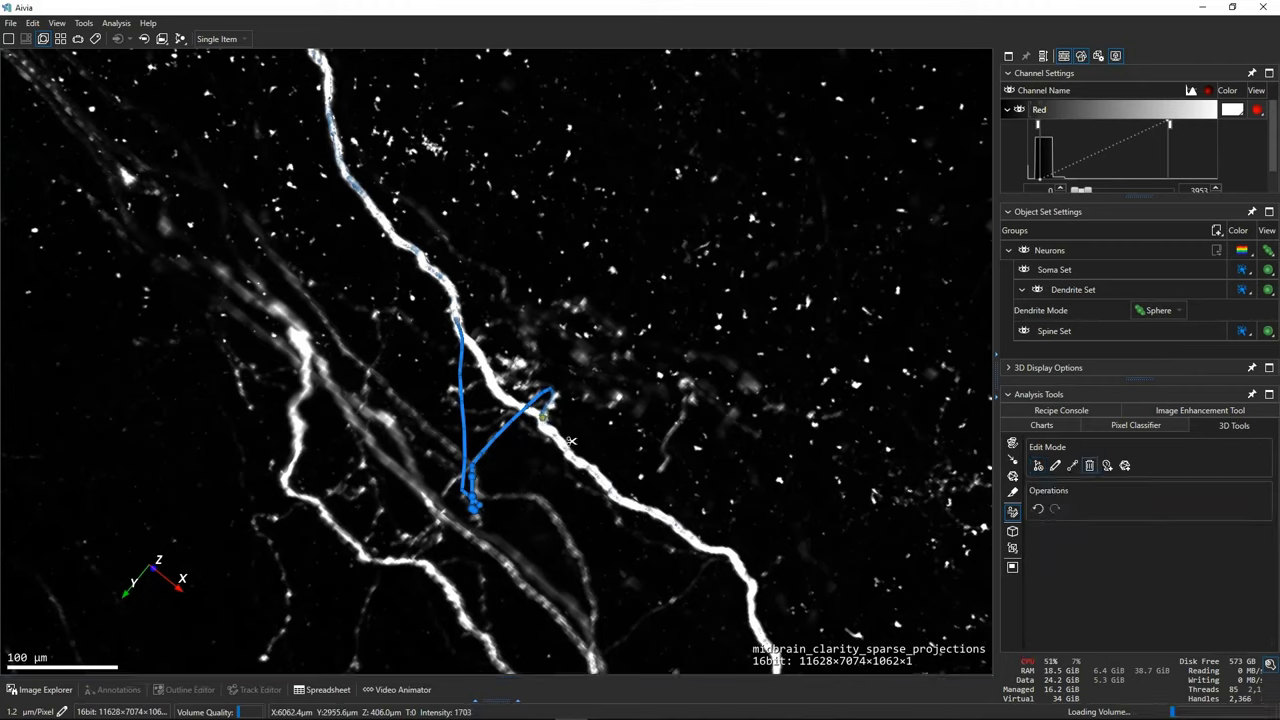
{"action": "left_click", "coordinate": [458, 326]}
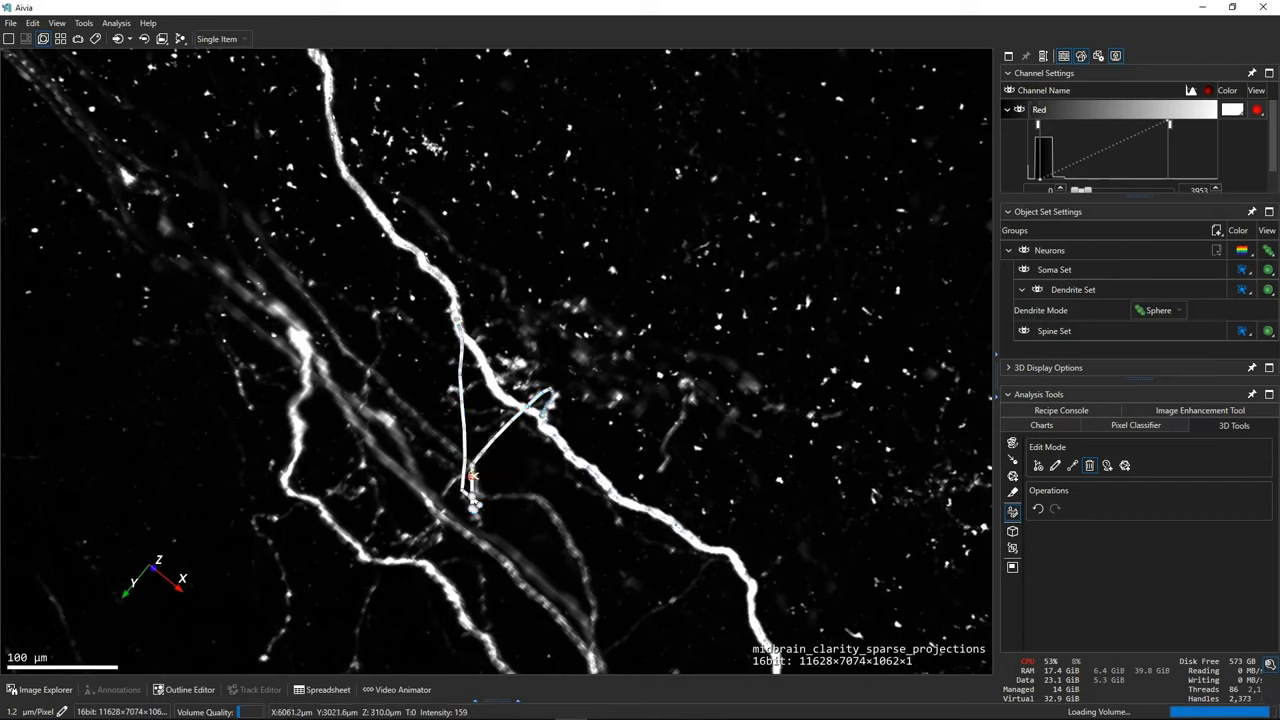
{"action": "left_click", "coordinate": [470, 479]}
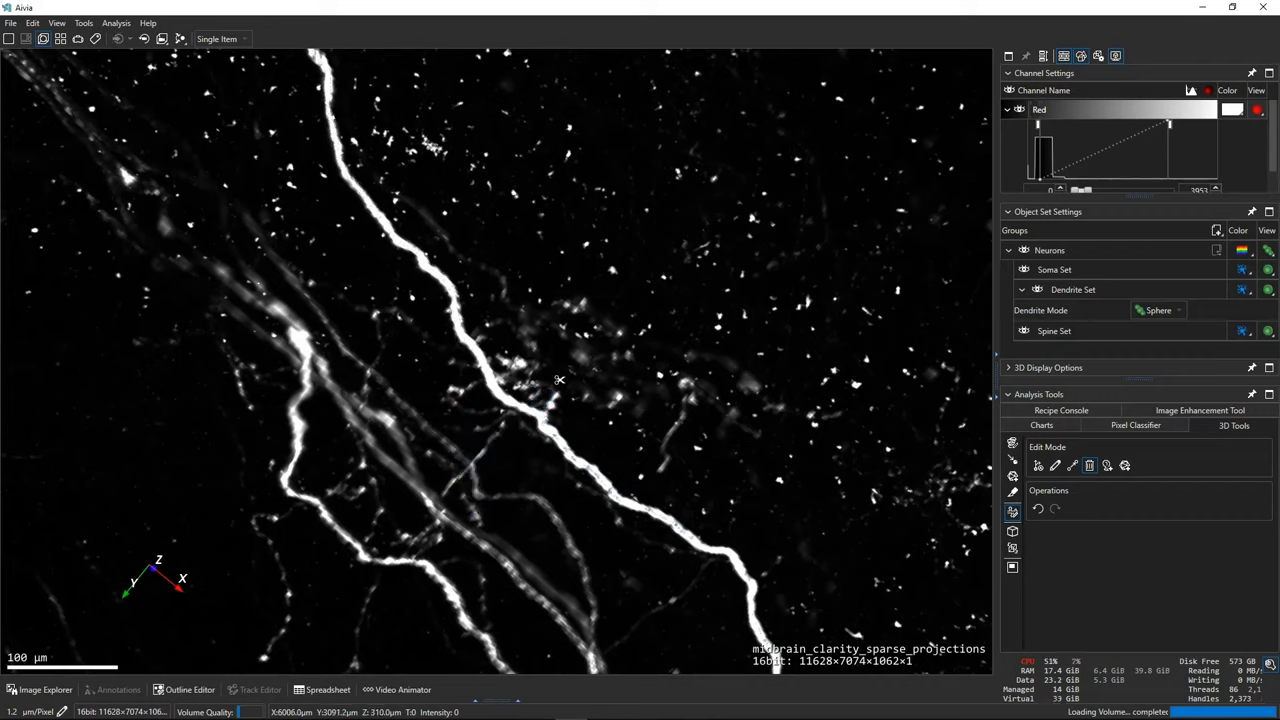
- Draw a freehand dendrite segment with Enhance Trace along the fiber, upward from the end of the remaining lower dendrite
{"action": "left_click", "coordinate": [1055, 466]}
{"action": "scroll", "coordinate": [560, 431], "scroll_direction": "up", "scroll_amount": 1}
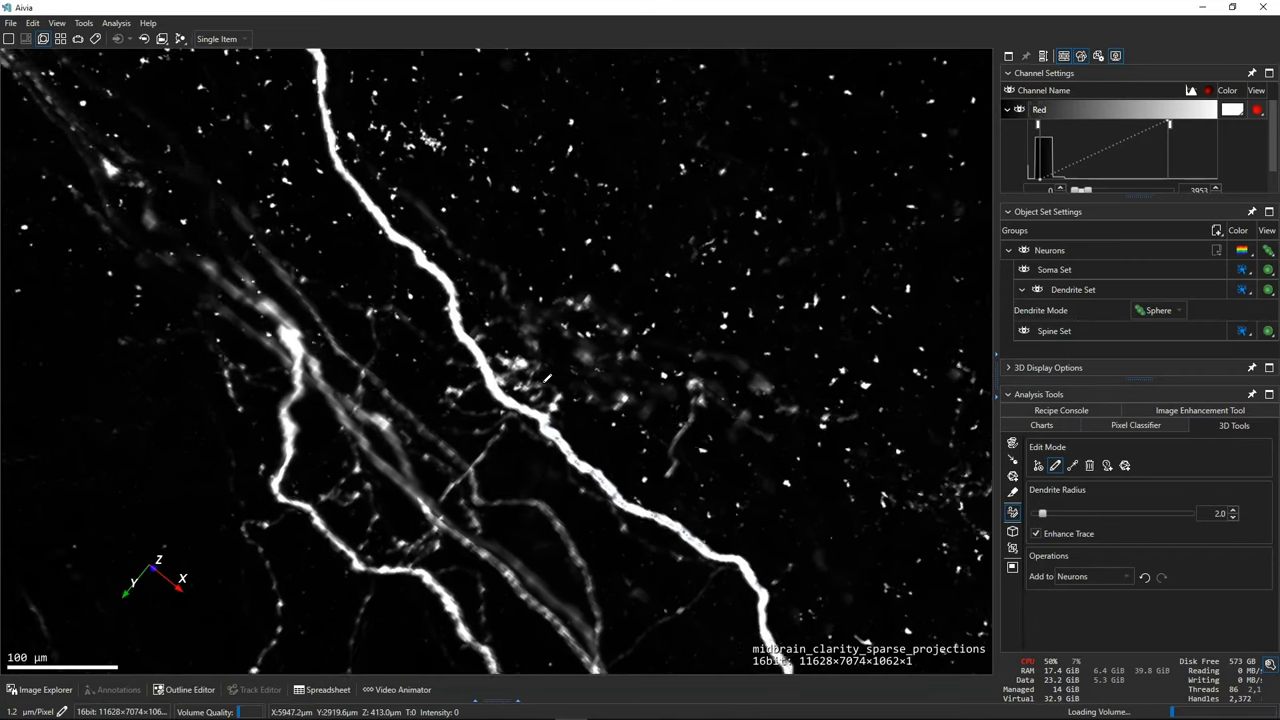
{"action": "scroll", "coordinate": [580, 421], "scroll_direction": "up", "scroll_amount": 1}
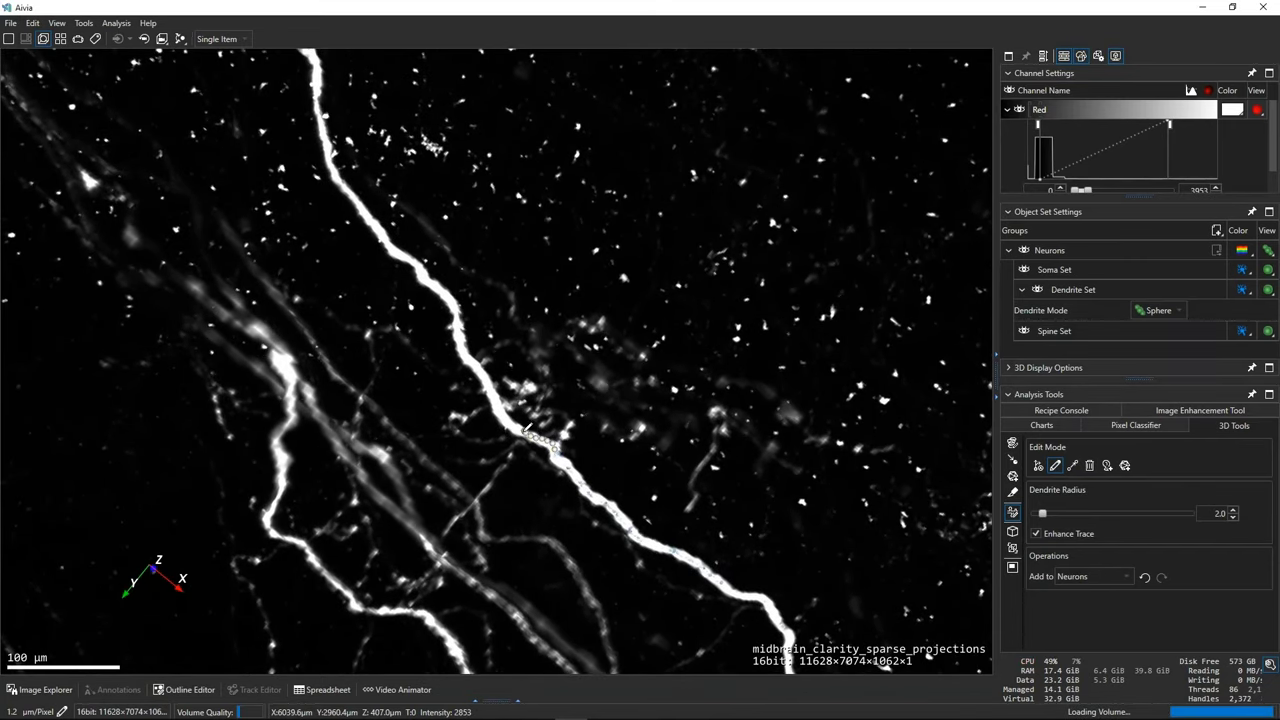
{"action": "left_click_drag", "start_coordinate": [510, 421], "coordinate": [461, 348]}
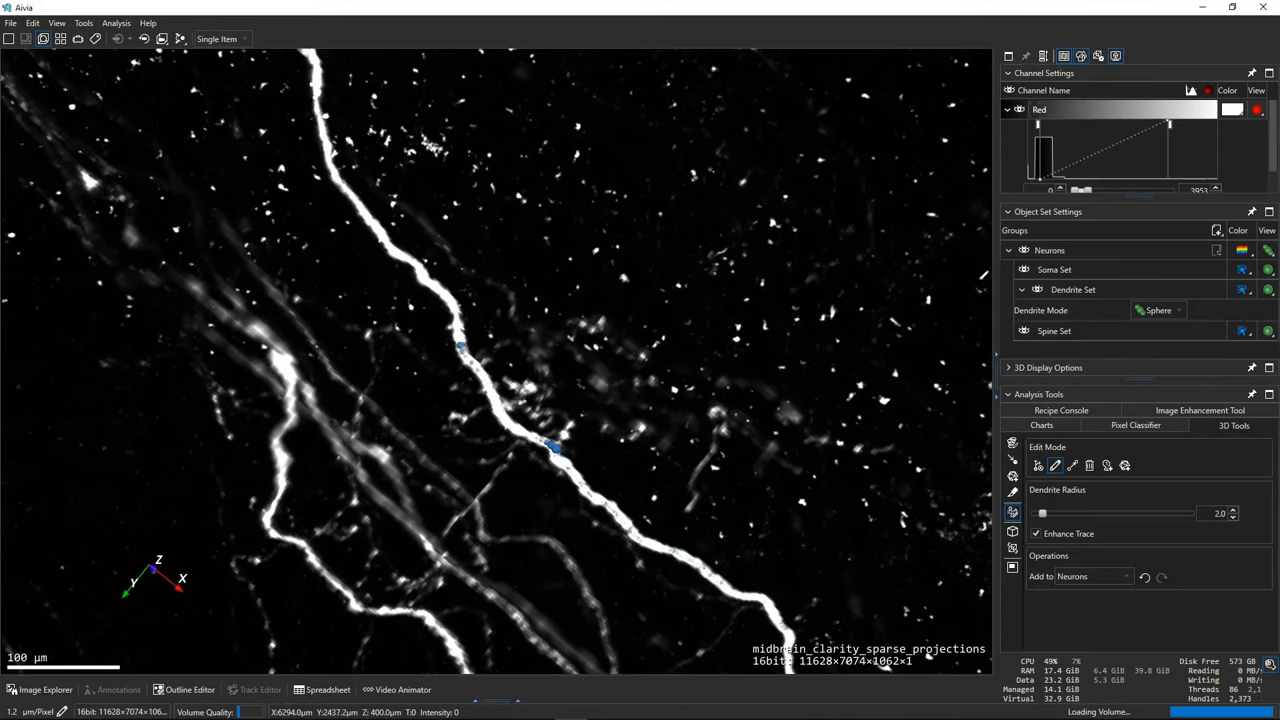
- Toggle the Red channel's visibility to compare the redrawn dendrite with the fiber, with the connect edit mode active
{"action": "left_click", "coordinate": [1019, 110]}
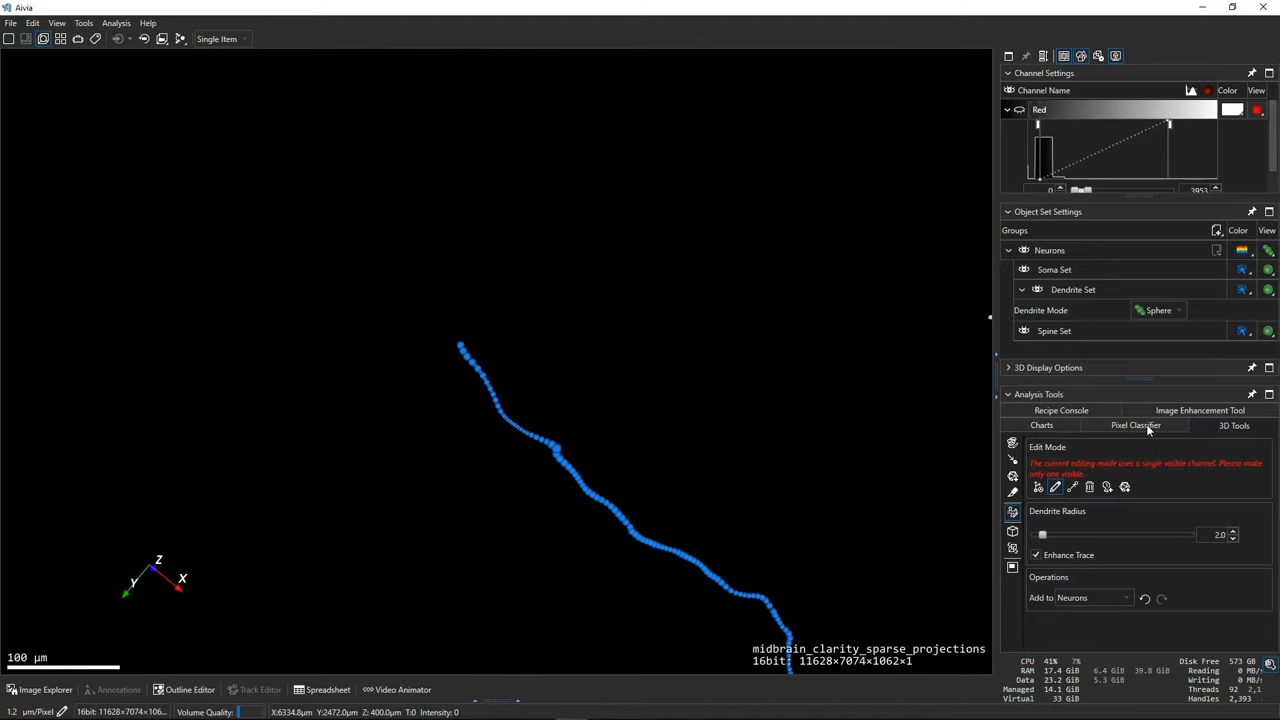
{"action": "left_click", "coordinate": [1072, 487]}
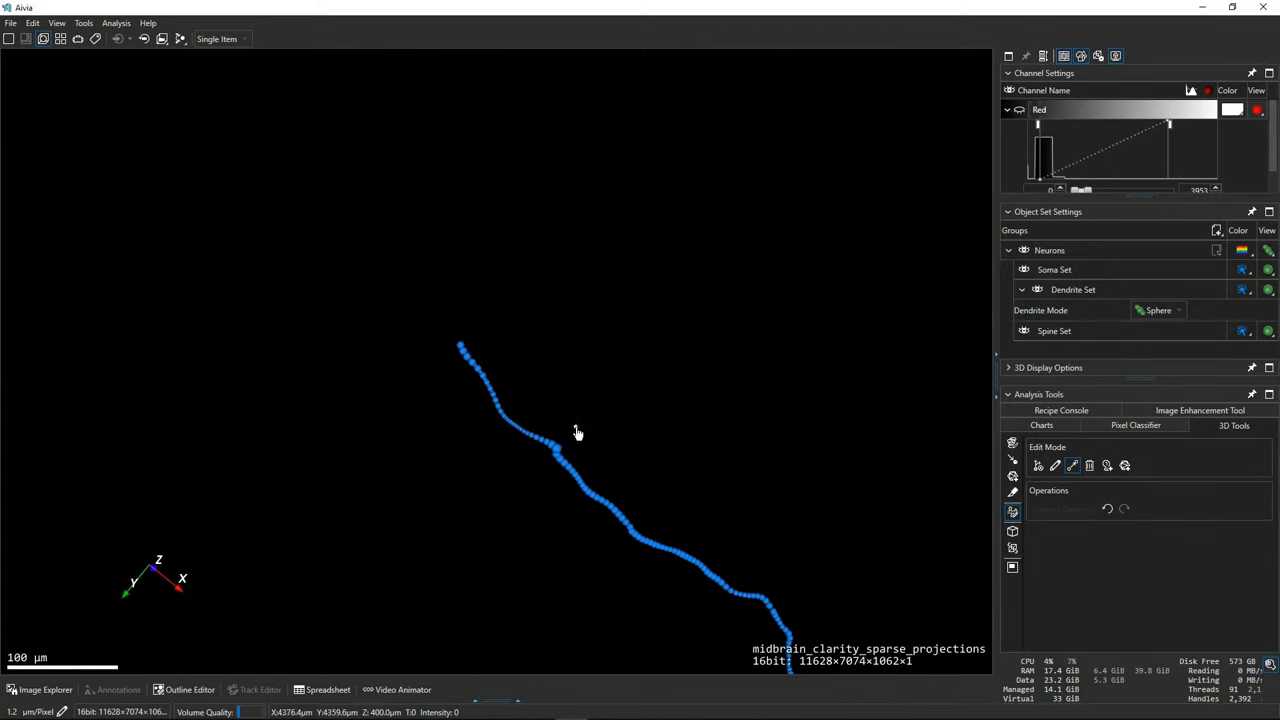
{"action": "scroll", "coordinate": [577, 432], "scroll_direction": "up", "scroll_amount": 2}
{"action": "scroll", "coordinate": [577, 432], "scroll_direction": "down", "scroll_amount": 4}
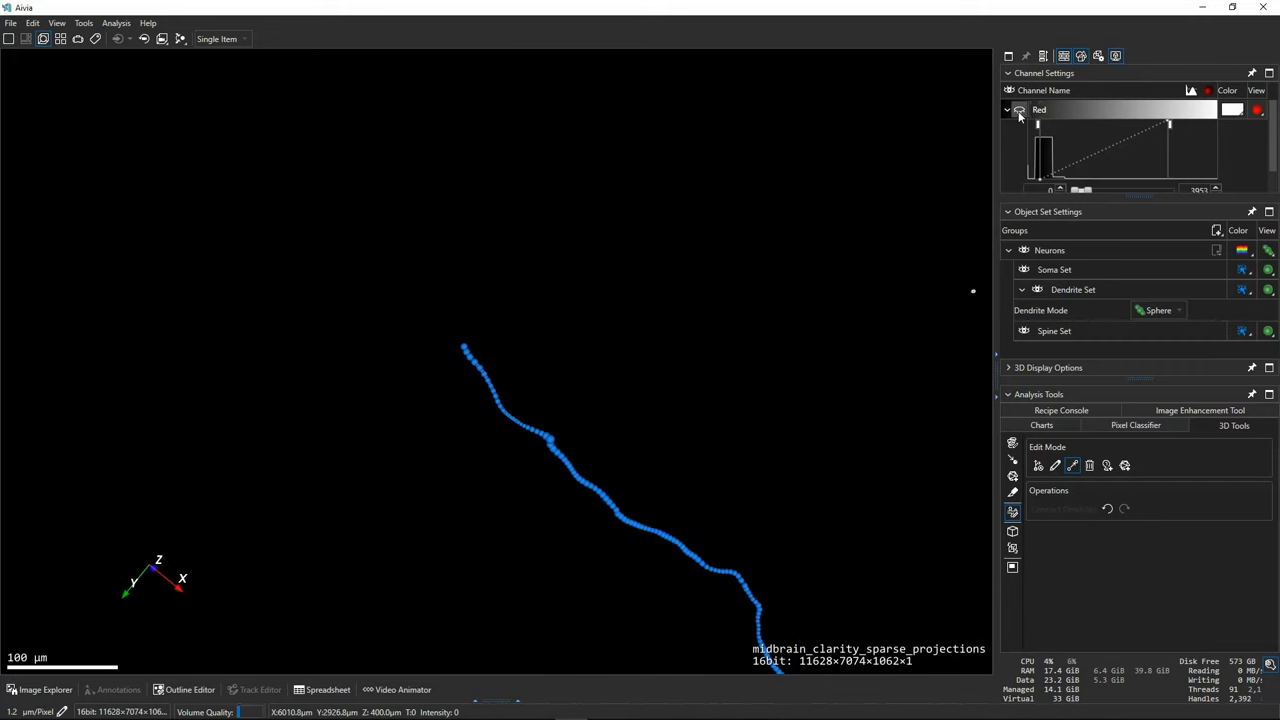
{"action": "left_click", "coordinate": [1020, 115]}
{"action": "left_click", "coordinate": [1020, 115]}
{"action": "left_click", "coordinate": [1020, 115]}
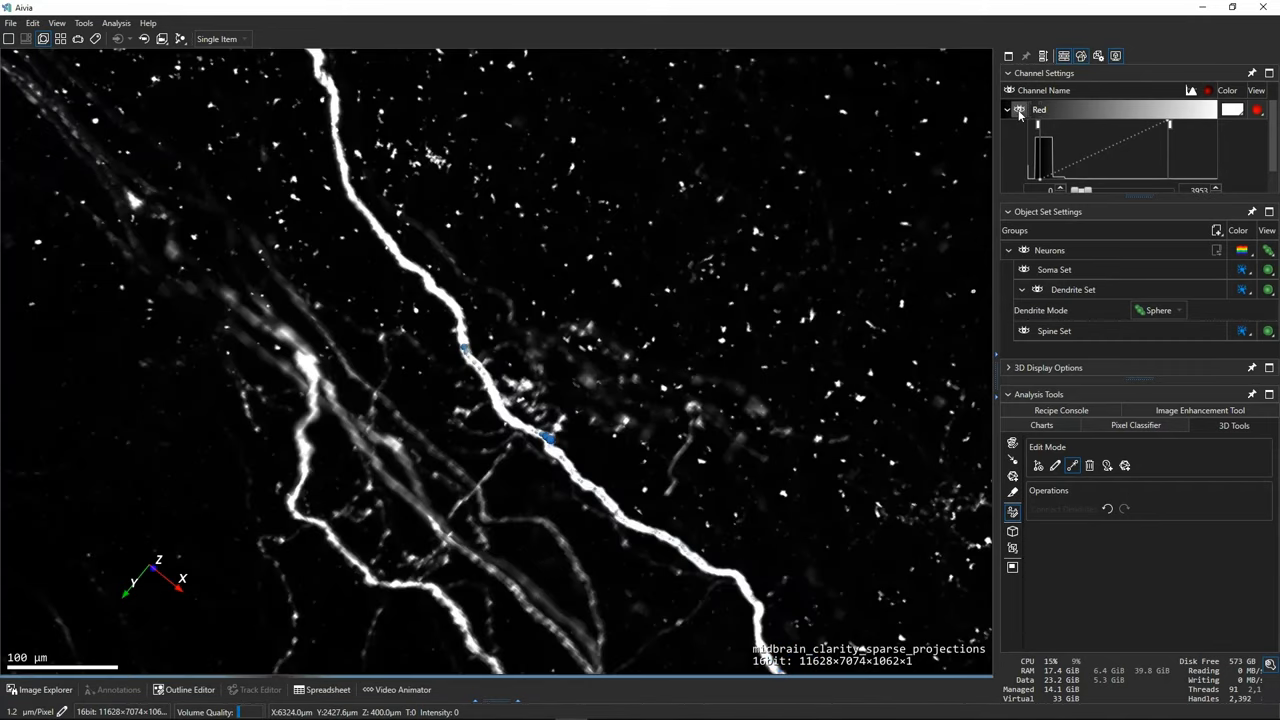
- Undo the redrawing and the earlier deletion, and delete only the stray detour segment of the dendrite
{"action": "scroll", "coordinate": [502, 338], "scroll_direction": "down", "scroll_amount": 3}
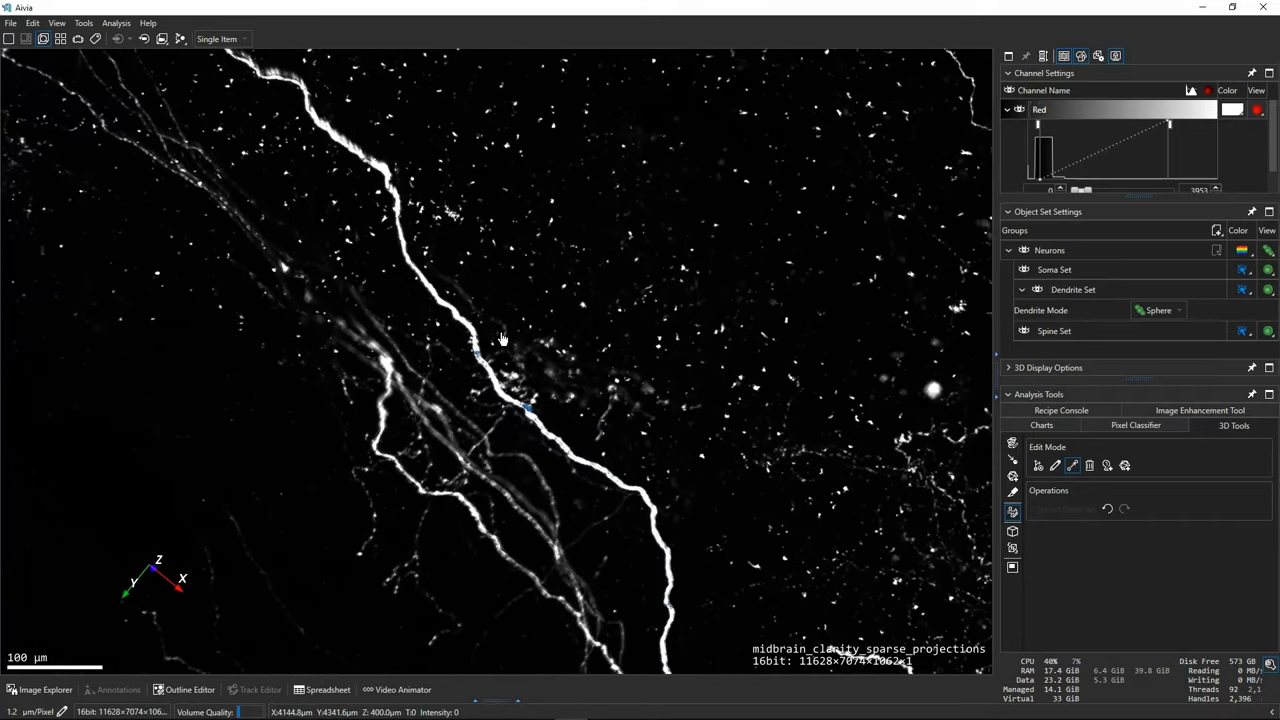
{"action": "scroll", "coordinate": [503, 340], "scroll_direction": "down", "scroll_amount": 2}
{"action": "scroll", "coordinate": [503, 340], "scroll_direction": "up", "scroll_amount": 3}
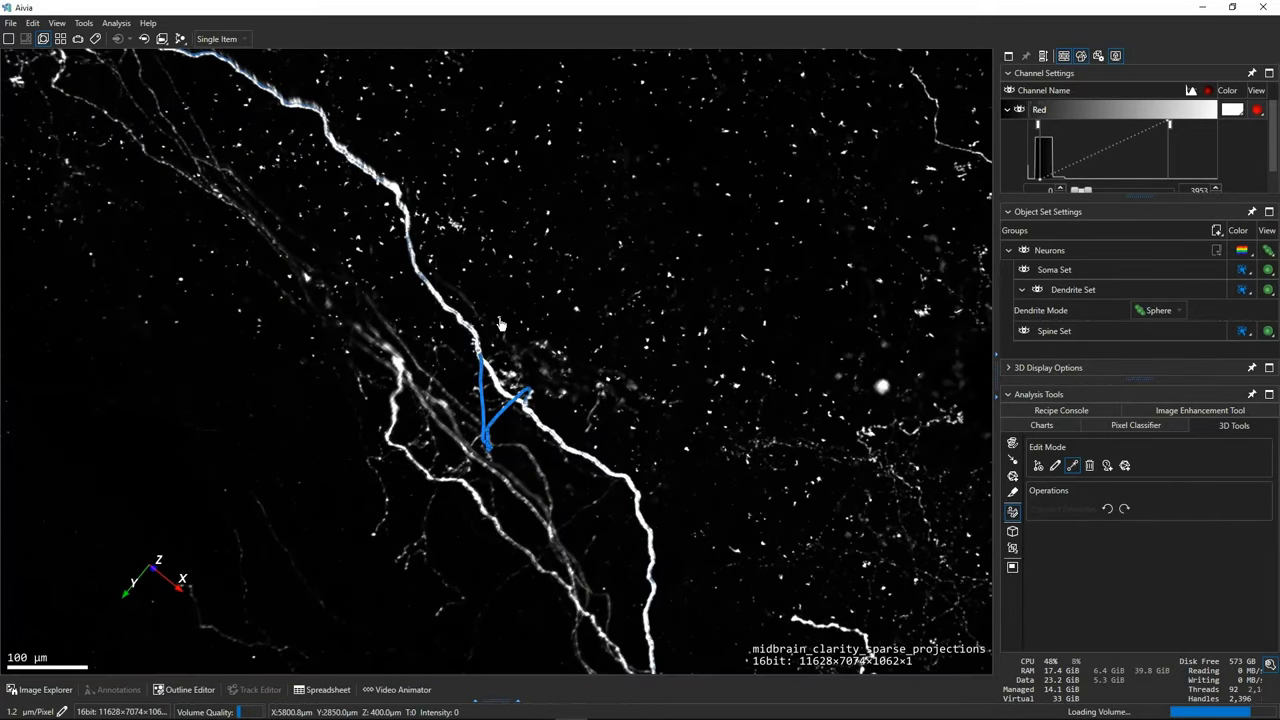
{"action": "scroll", "coordinate": [487, 345], "scroll_direction": "up", "scroll_amount": 2}
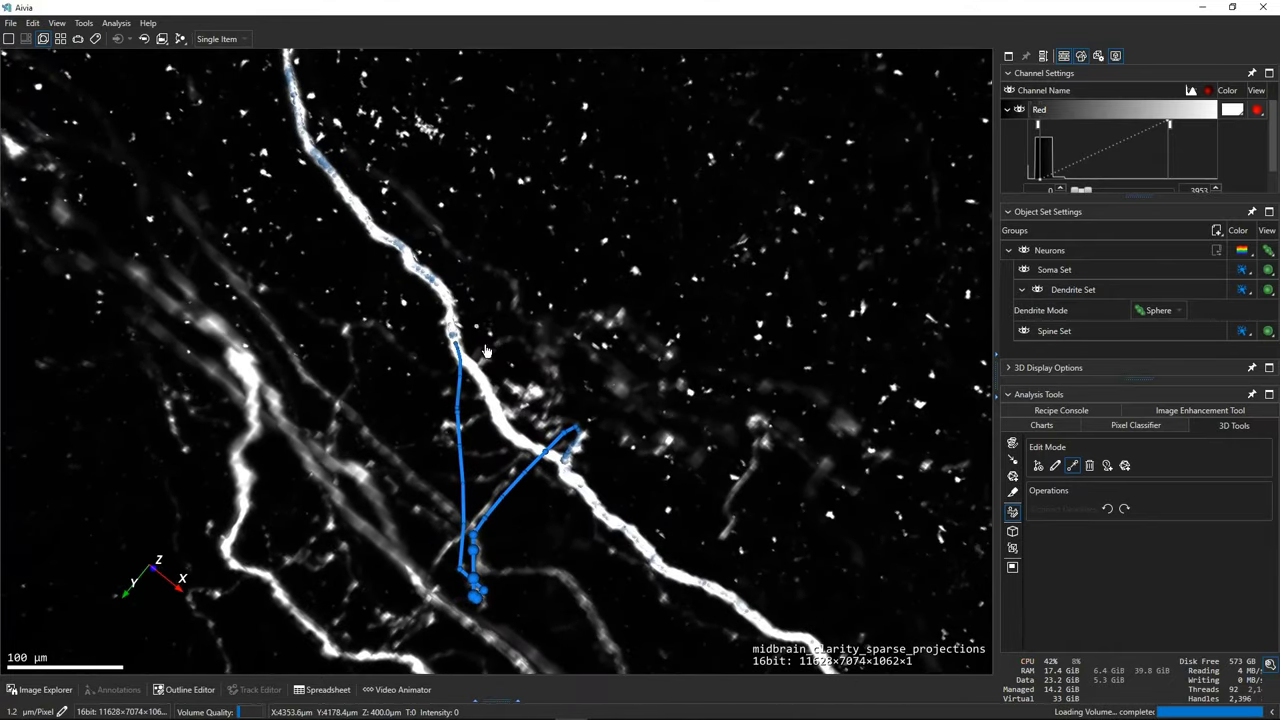
{"action": "left_click", "coordinate": [459, 414]}
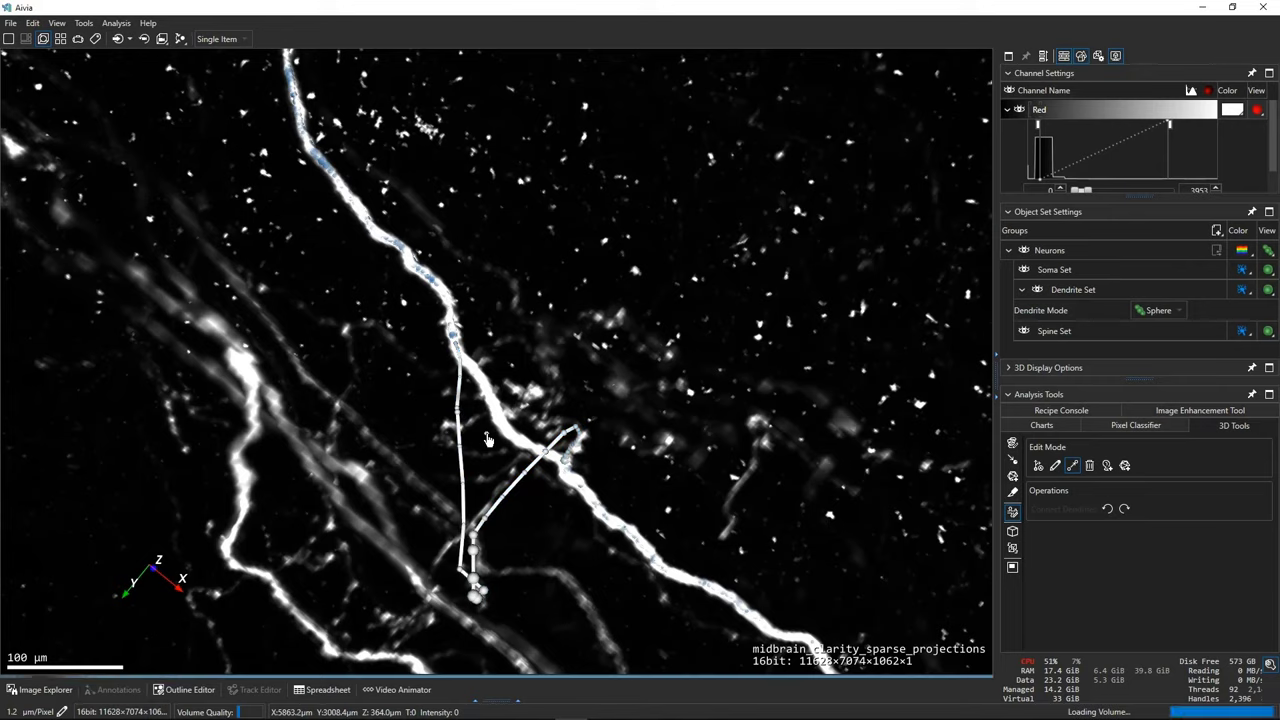
{"action": "key", "text": "Delete"}
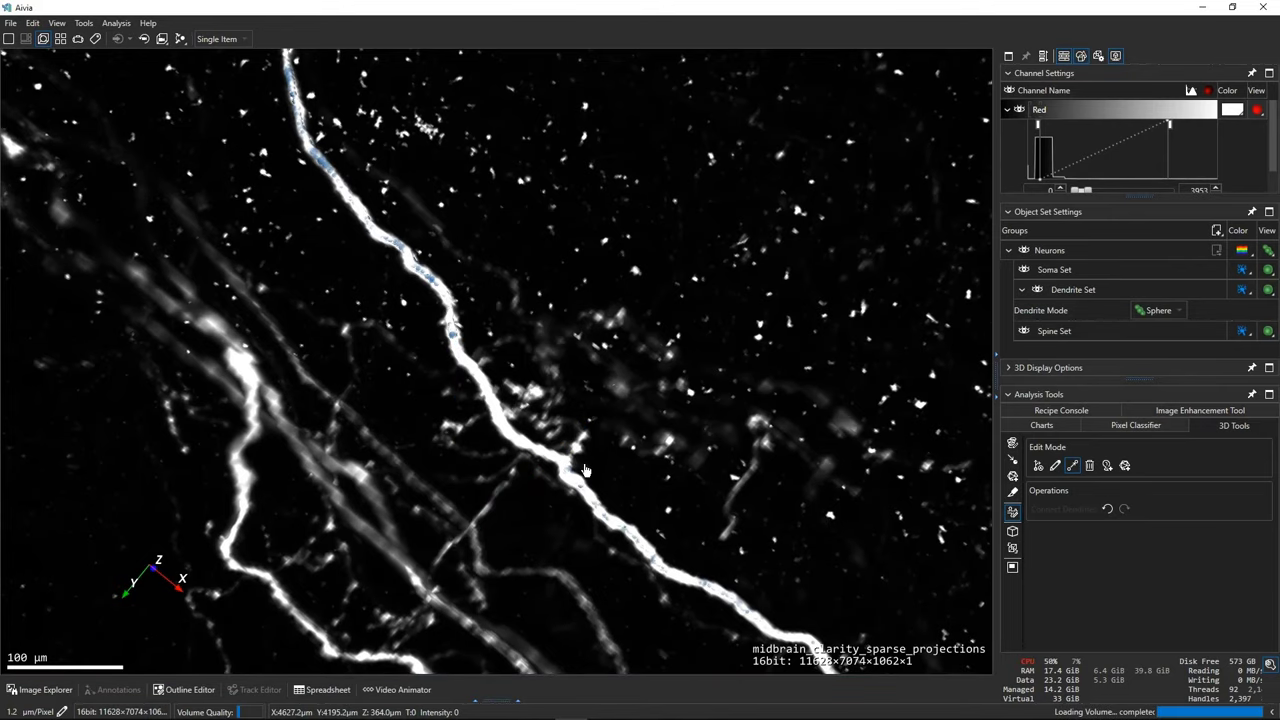
- Raise the Red channel's maximum display level and bridge the gap between the two dendrite pieces with Predict Dendrite, building the result
{"action": "left_click_drag", "start_coordinate": [1168, 122], "coordinate": [1217, 128]}
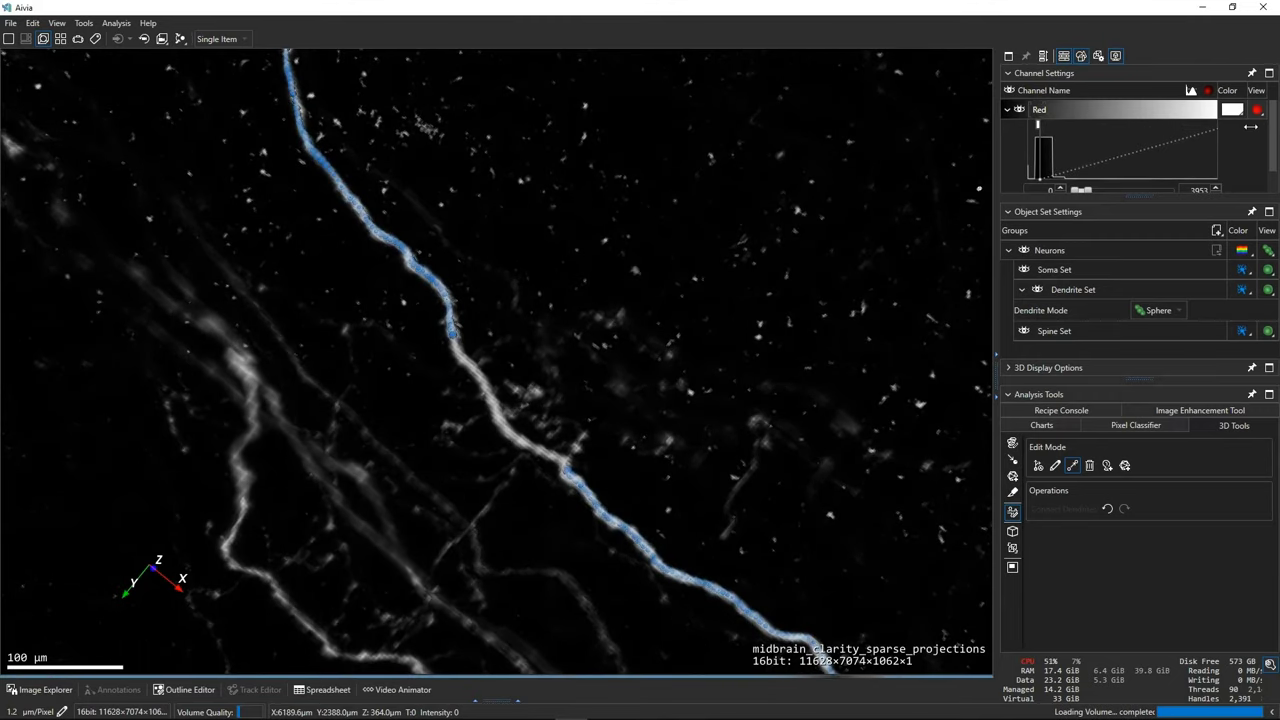
{"action": "left_click", "coordinate": [1038, 465]}
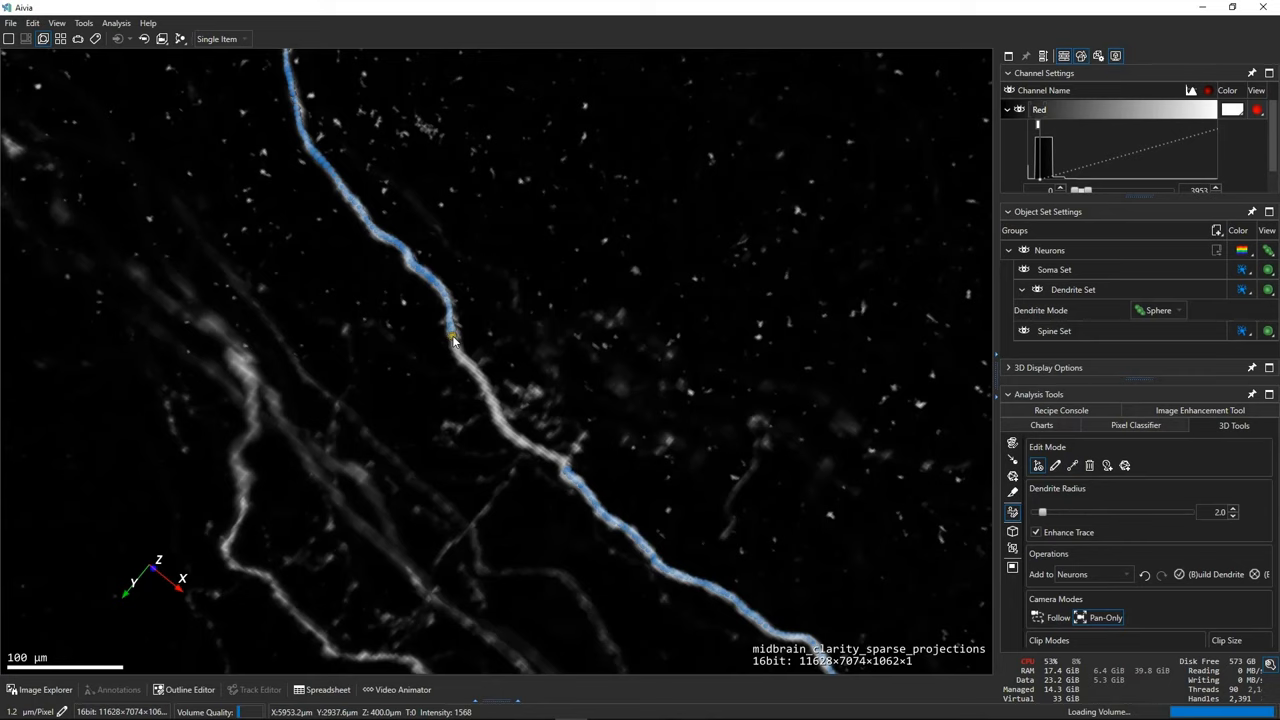
{"action": "left_click", "coordinate": [453, 341]}
{"action": "left_click", "coordinate": [601, 466]}
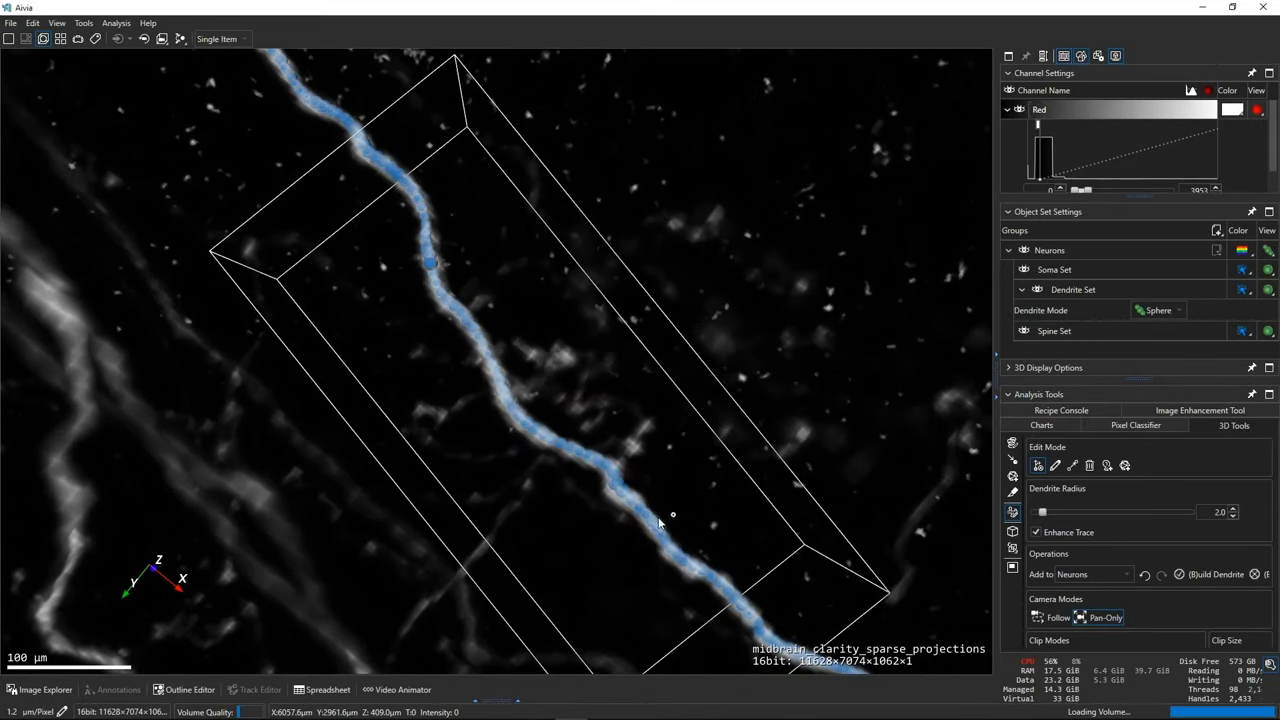
{"action": "left_click_drag", "start_coordinate": [653, 520], "coordinate": [602, 479]}
{"action": "key", "text": "b"}
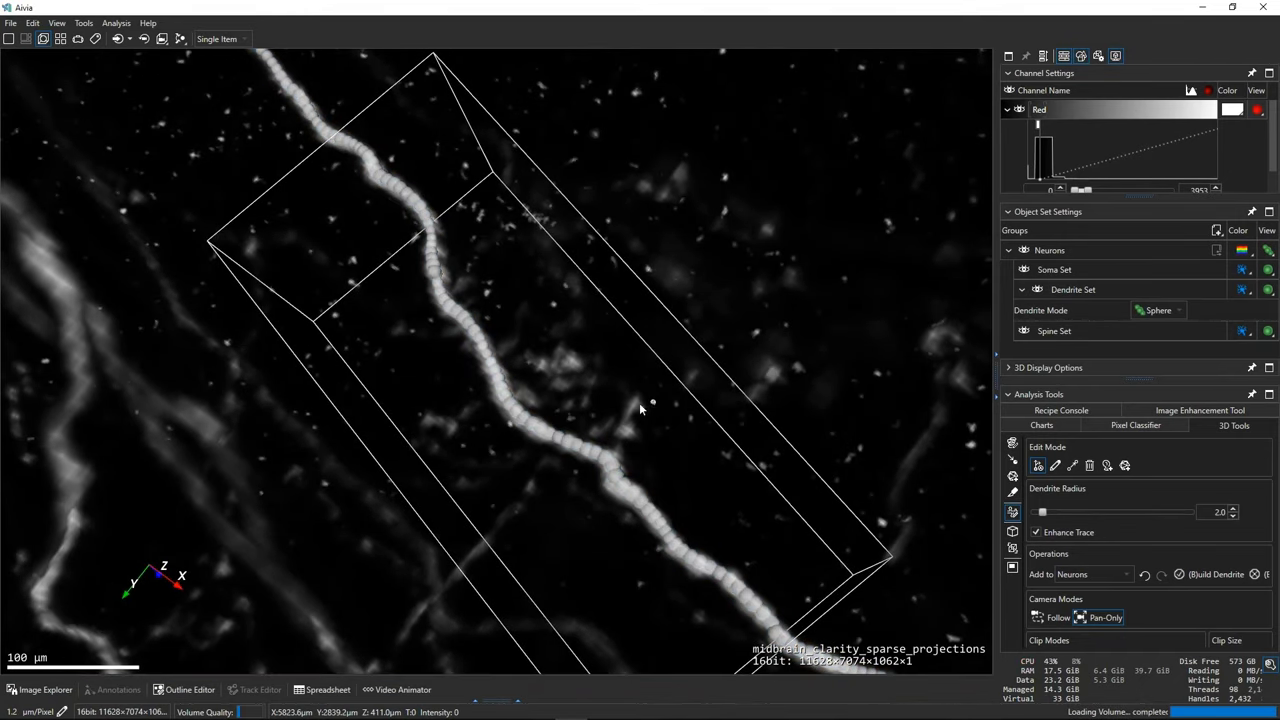
- Inspect the repaired dendrite along its whole course through the volume
{"action": "scroll", "coordinate": [667, 400], "scroll_direction": "down", "scroll_amount": 5}
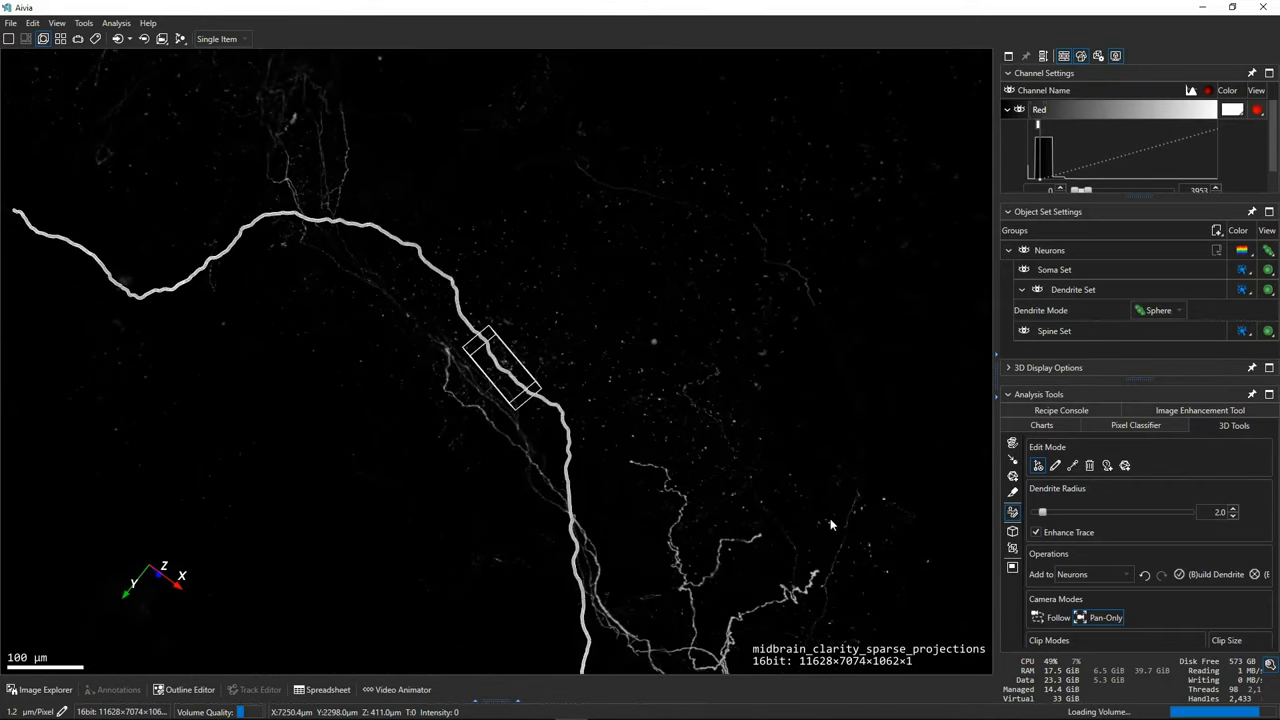
{"action": "left_click_drag", "start_coordinate": [426, 505], "coordinate": [506, 464]}
{"action": "scroll", "coordinate": [506, 464], "scroll_direction": "down", "scroll_amount": 5}
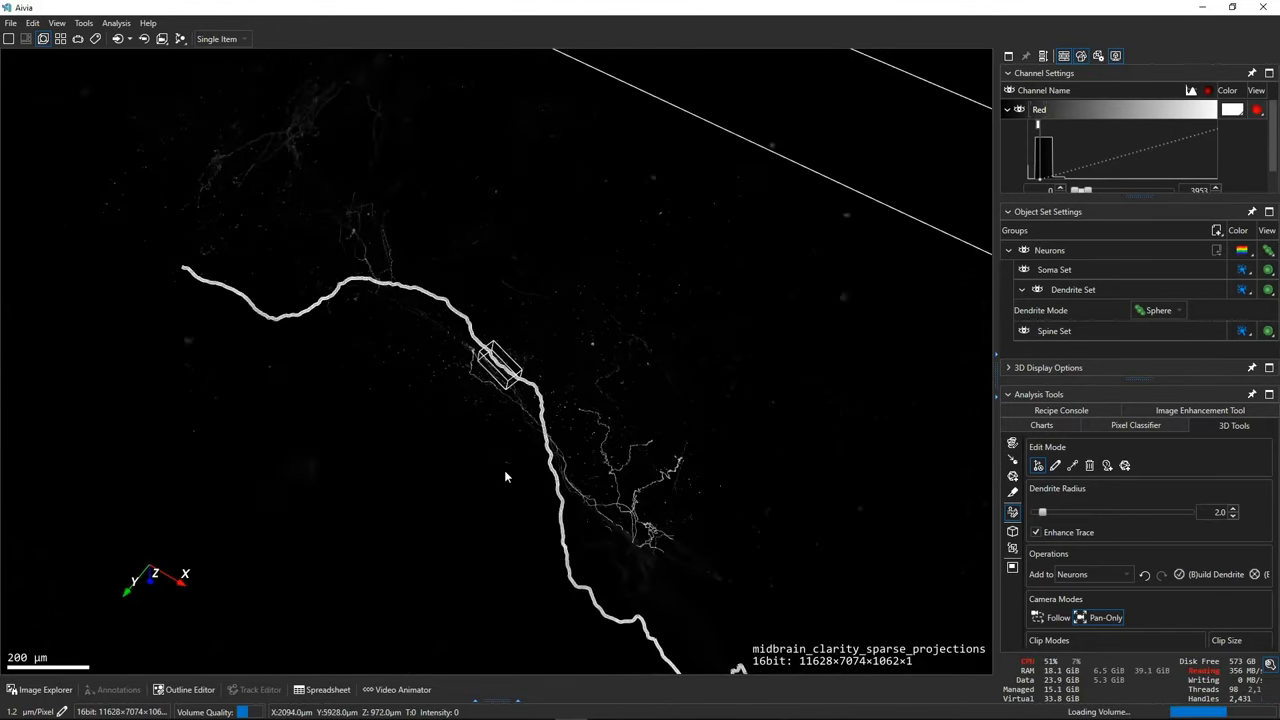
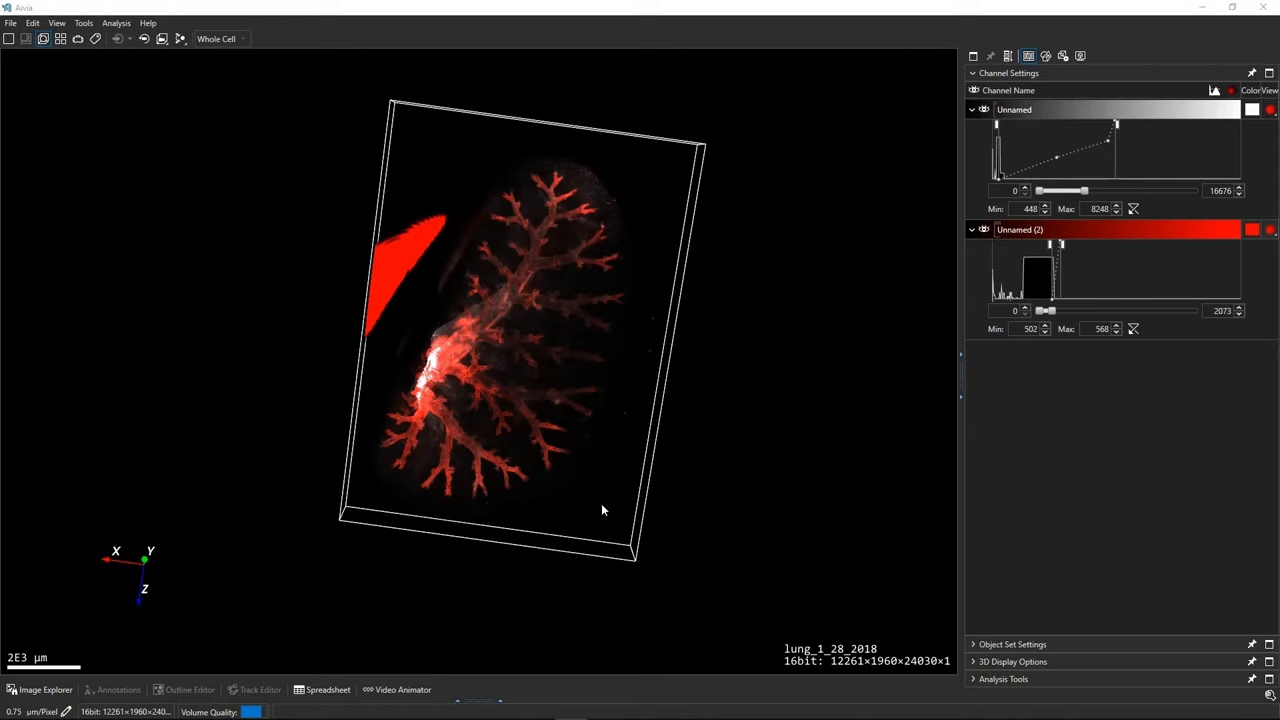
- Examine the lung_1_28_2018 volume in 3D, from close detail of the lower airway branches back out to the wider lung
{"action": "mouse_move", "coordinate": [601, 503]}
{"action": "left_mouse_down"}
{"action": "mouse_move", "coordinate": [608, 437]}
{"action": "mouse_move", "coordinate": [592, 496]}
{"action": "left_mouse_up"}
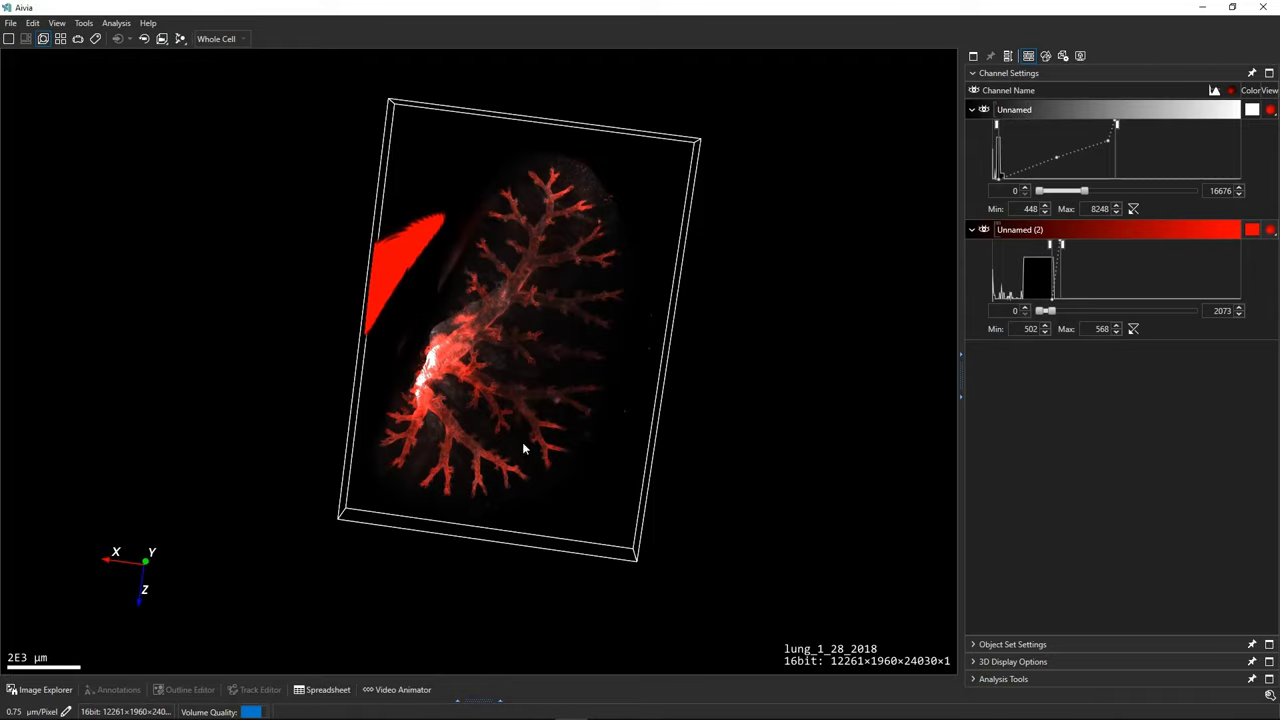
{"action": "scroll", "coordinate": [522, 455], "scroll_direction": "up", "scroll_amount": 6}
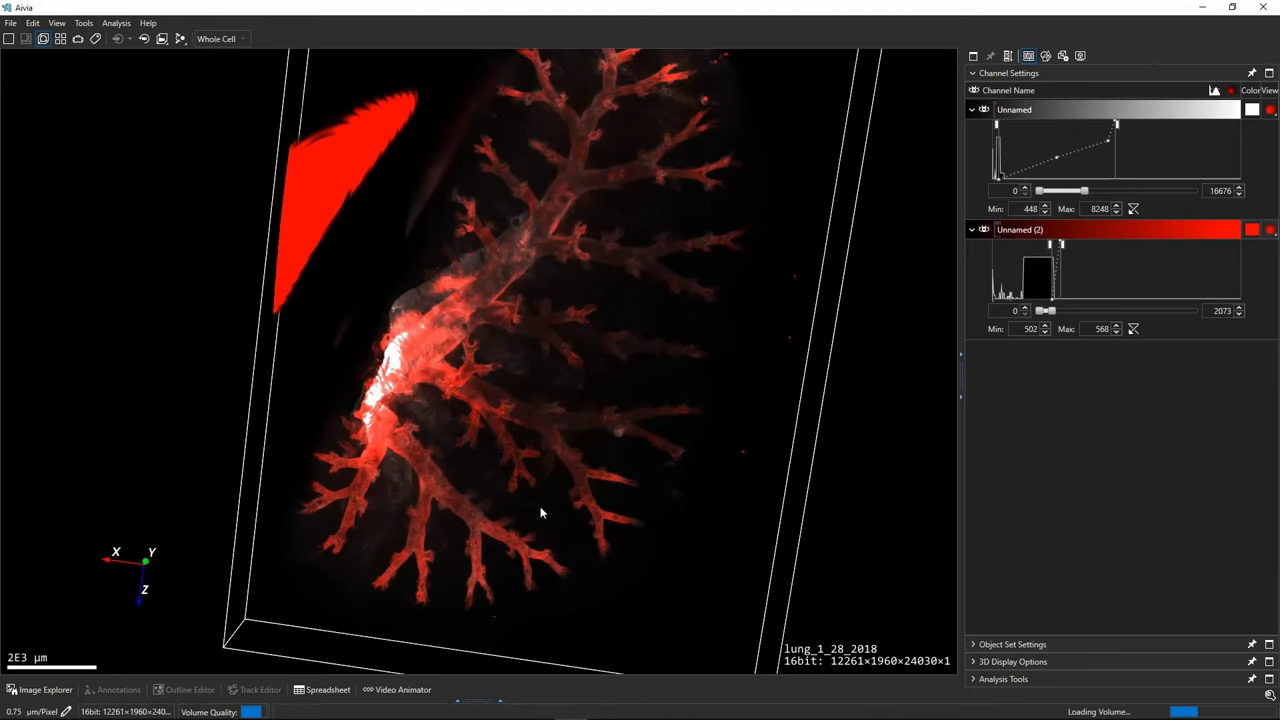
{"action": "scroll", "coordinate": [510, 466], "scroll_direction": "up", "scroll_amount": 5}
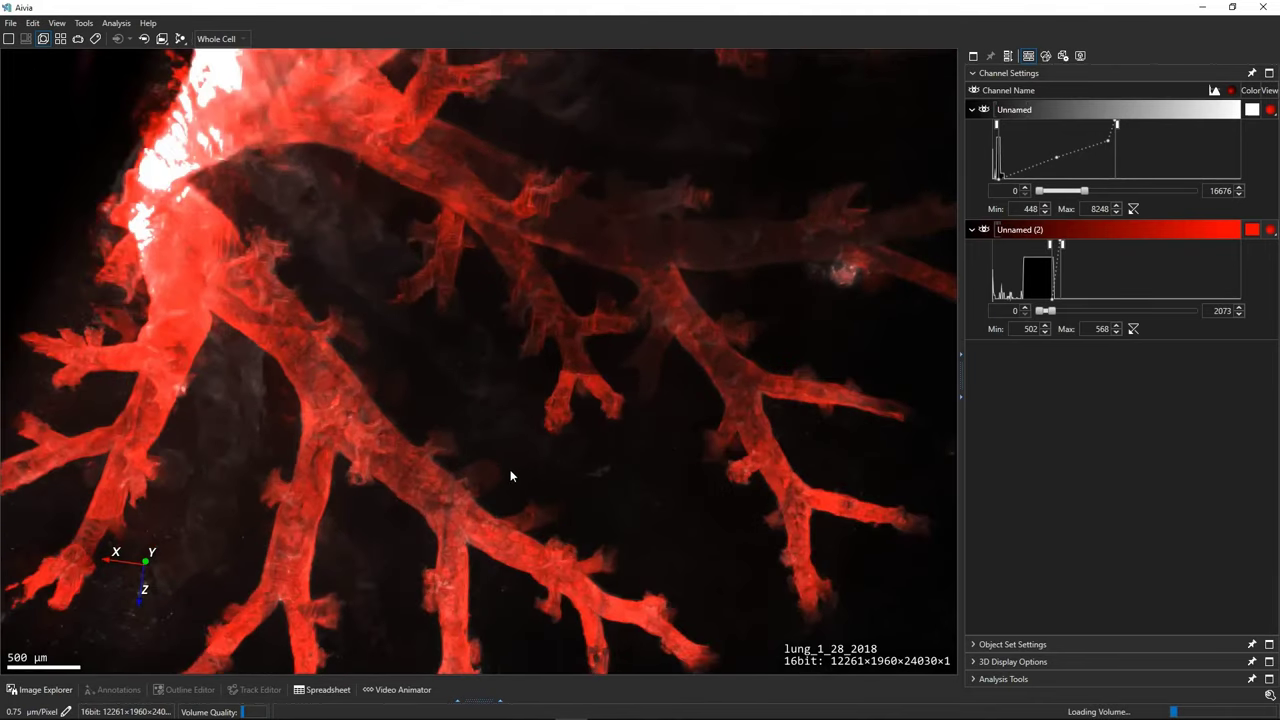
{"action": "scroll", "coordinate": [522, 316], "scroll_direction": "up", "scroll_amount": 2}
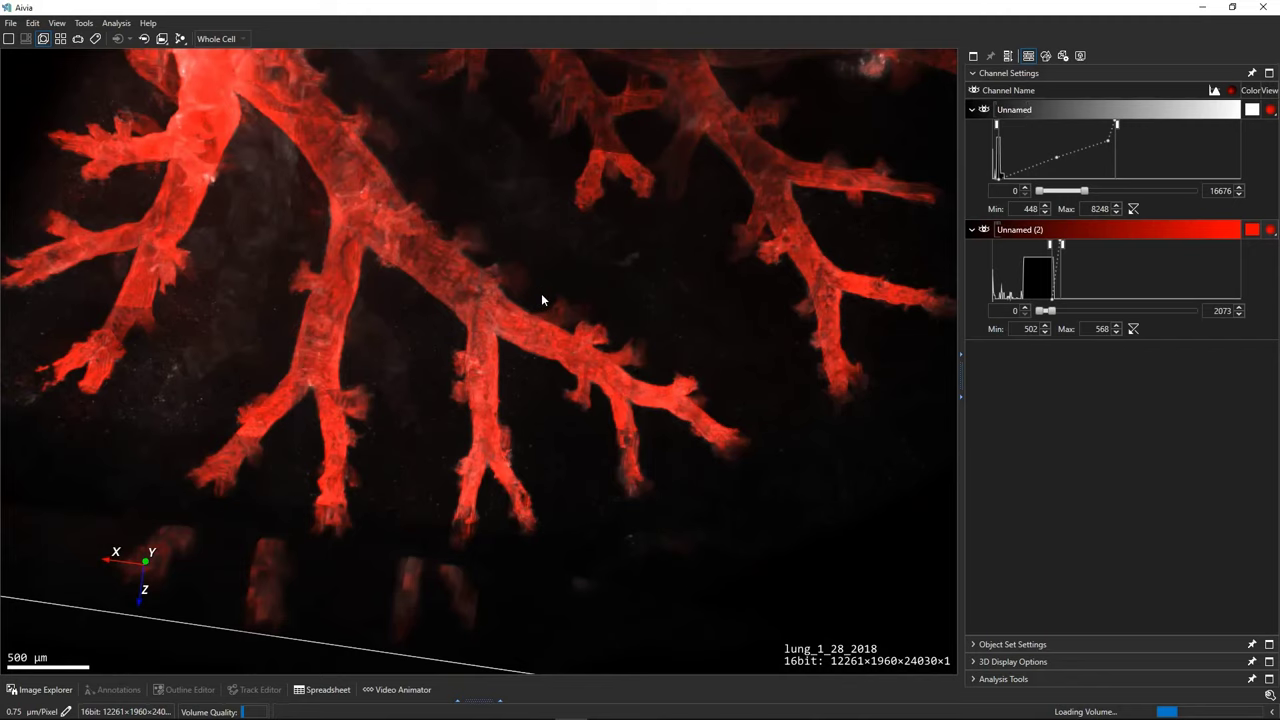
{"action": "scroll", "coordinate": [557, 320], "scroll_direction": "up", "scroll_amount": 4}
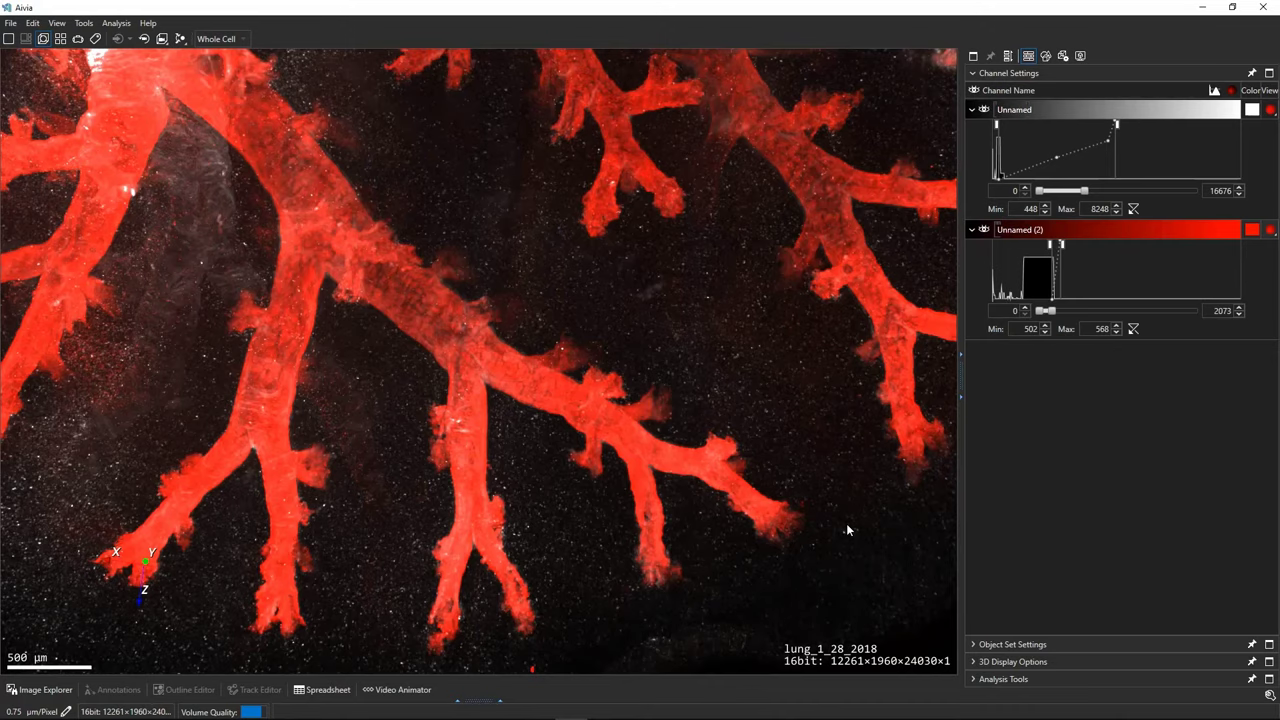
{"action": "left_click_drag", "start_coordinate": [662, 343], "coordinate": [621, 351]}
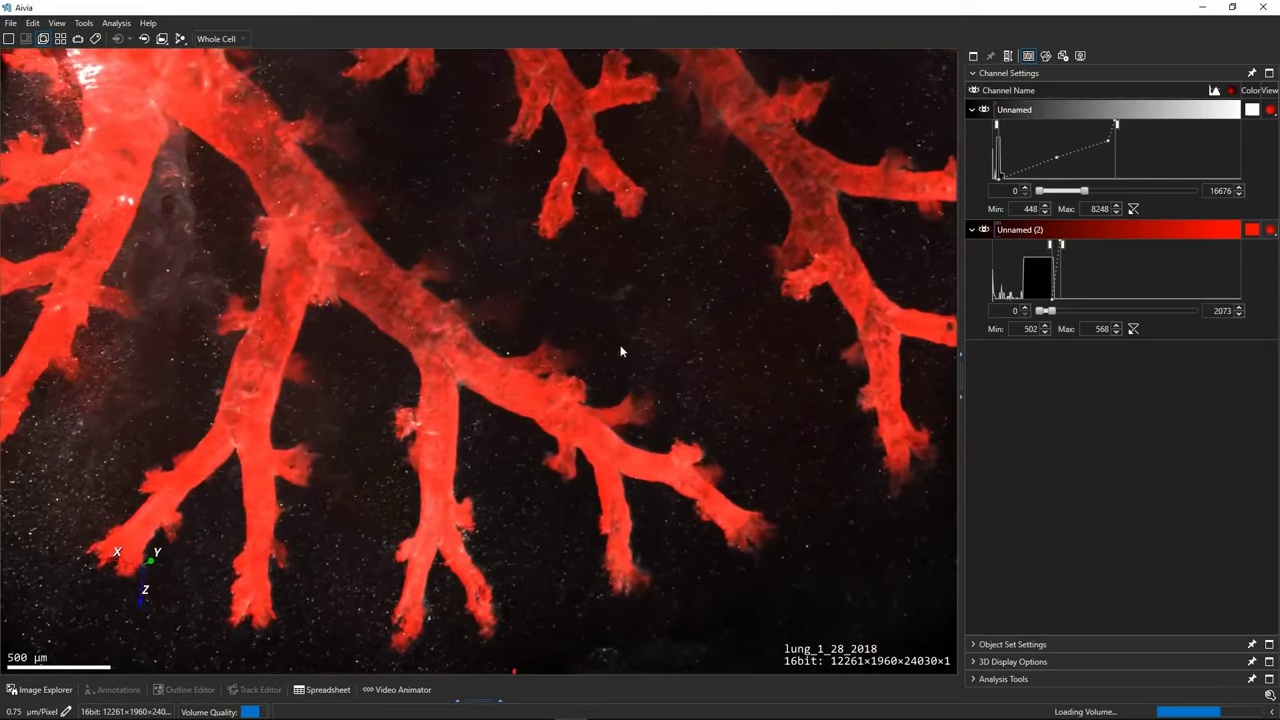
{"action": "scroll", "coordinate": [621, 351], "scroll_direction": "down", "scroll_amount": 5}
{"action": "middle_click_drag", "start_coordinate": [607, 258], "coordinate": [583, 357]}
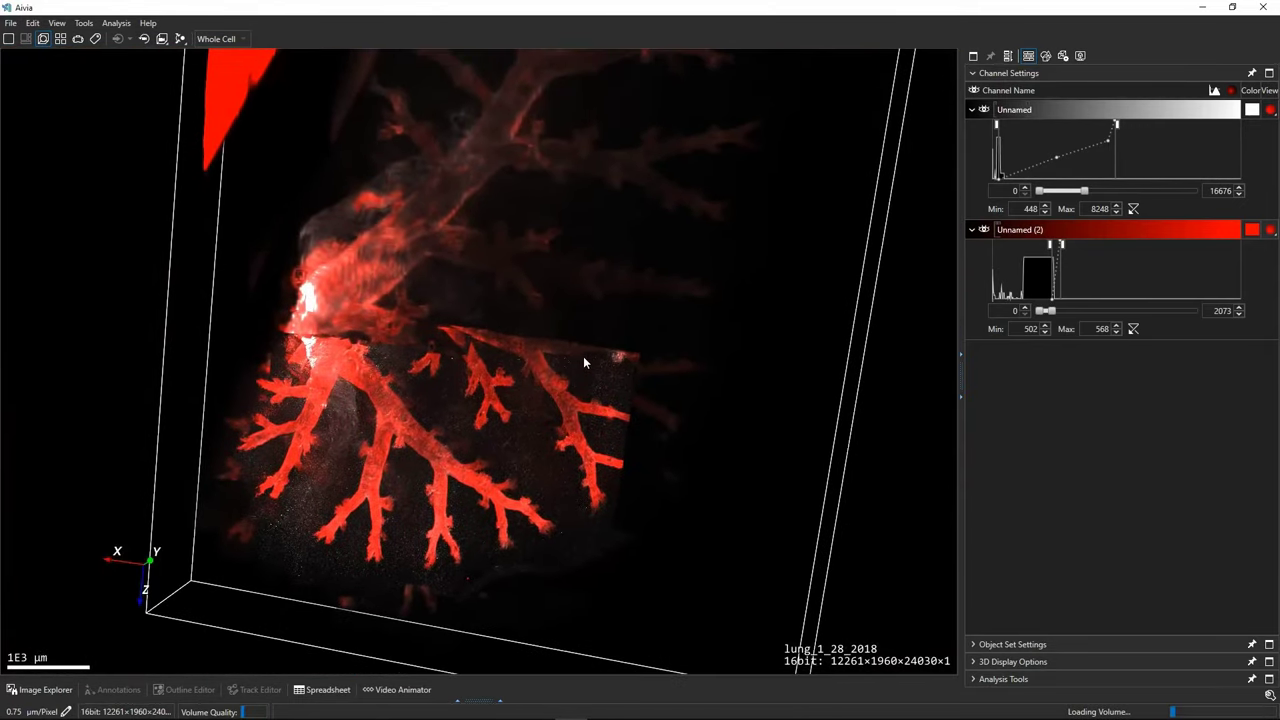
{"action": "scroll", "coordinate": [596, 294], "scroll_direction": "down", "scroll_amount": 3}
{"action": "left_click_drag", "start_coordinate": [590, 326], "coordinate": [577, 370]}
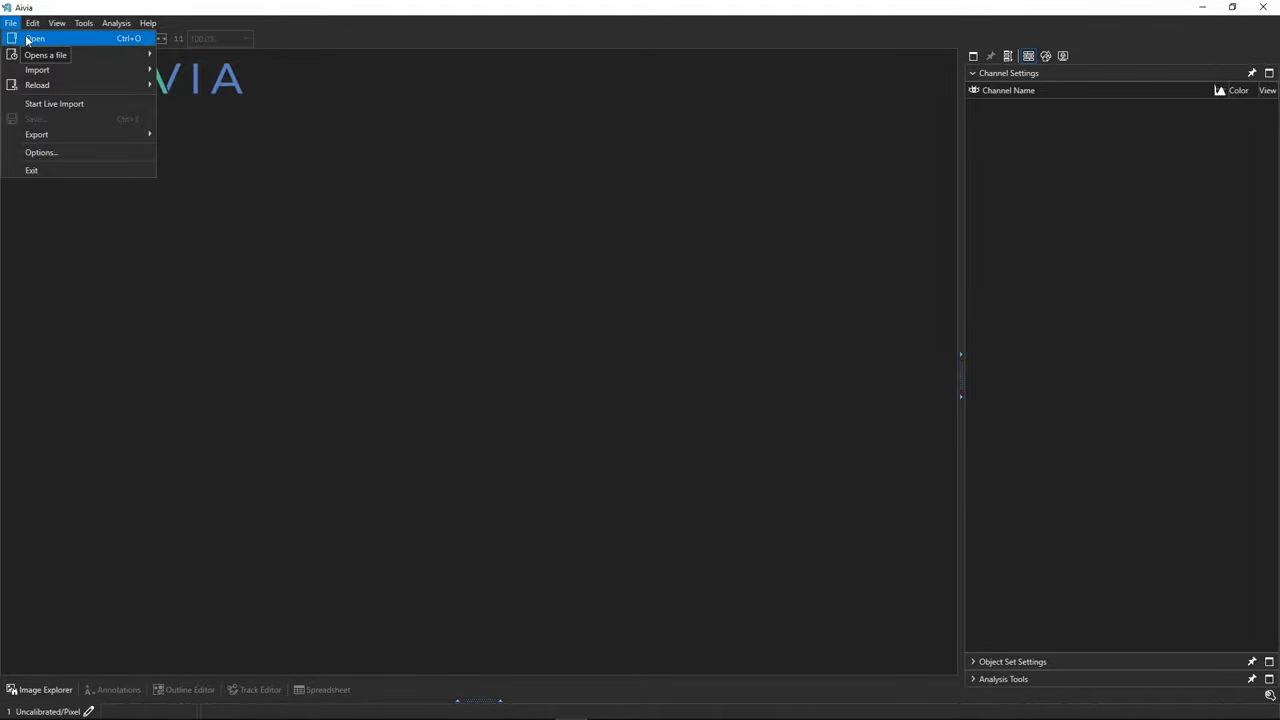
- Open the image 18-040_n8.aivia.tif from the super large data folder, applying the Uncalibrated (Pixel) calibration
{"action": "left_click", "coordinate": [28, 40]}
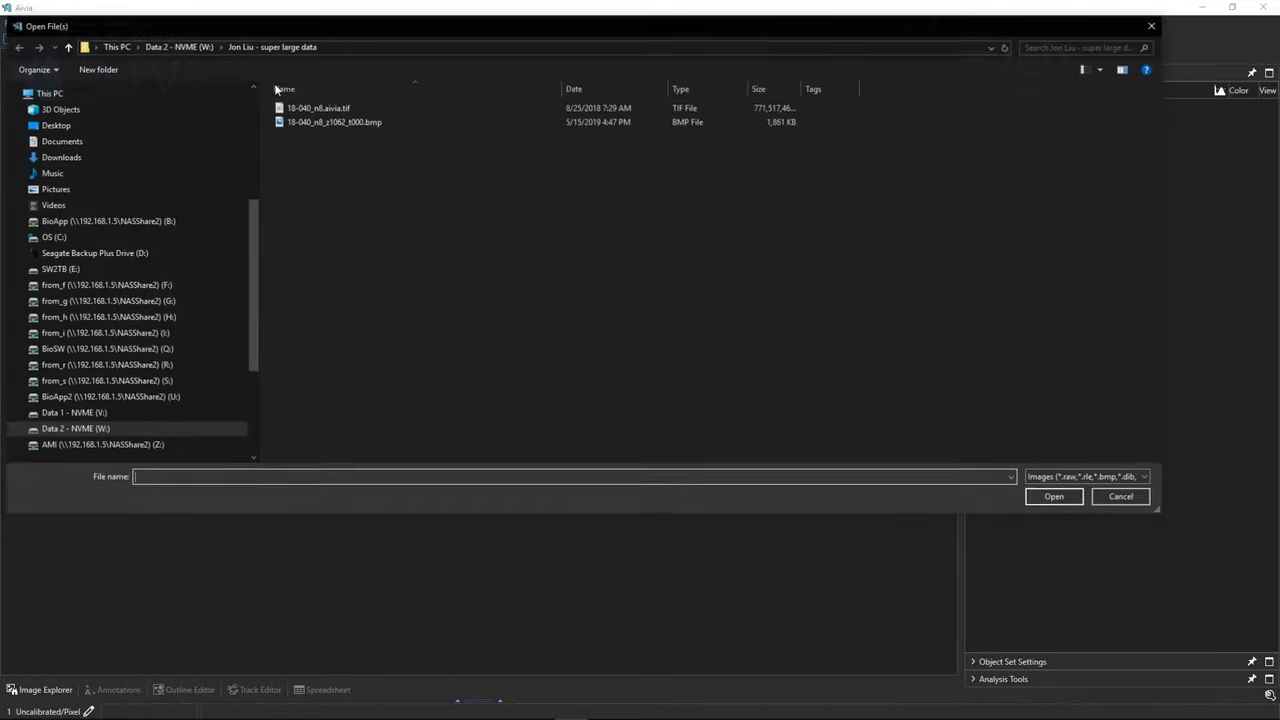
{"action": "double_click", "coordinate": [329, 108]}
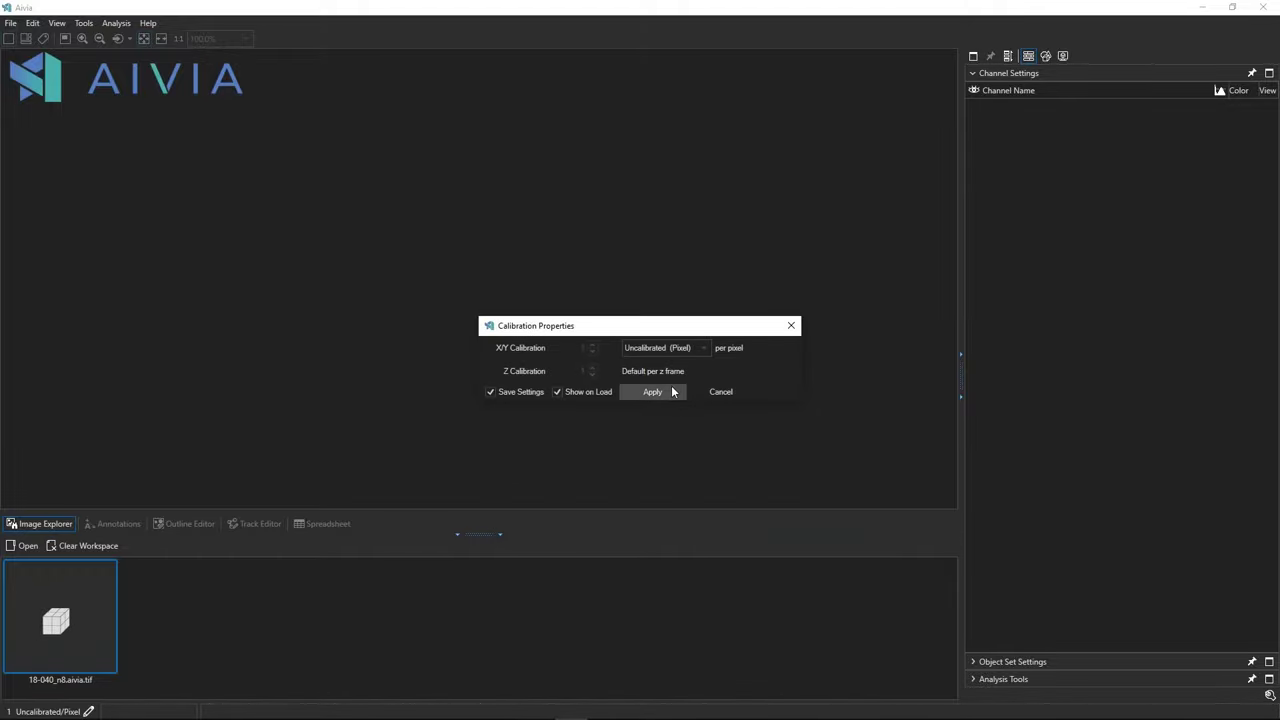
{"action": "left_click", "coordinate": [652, 392]}
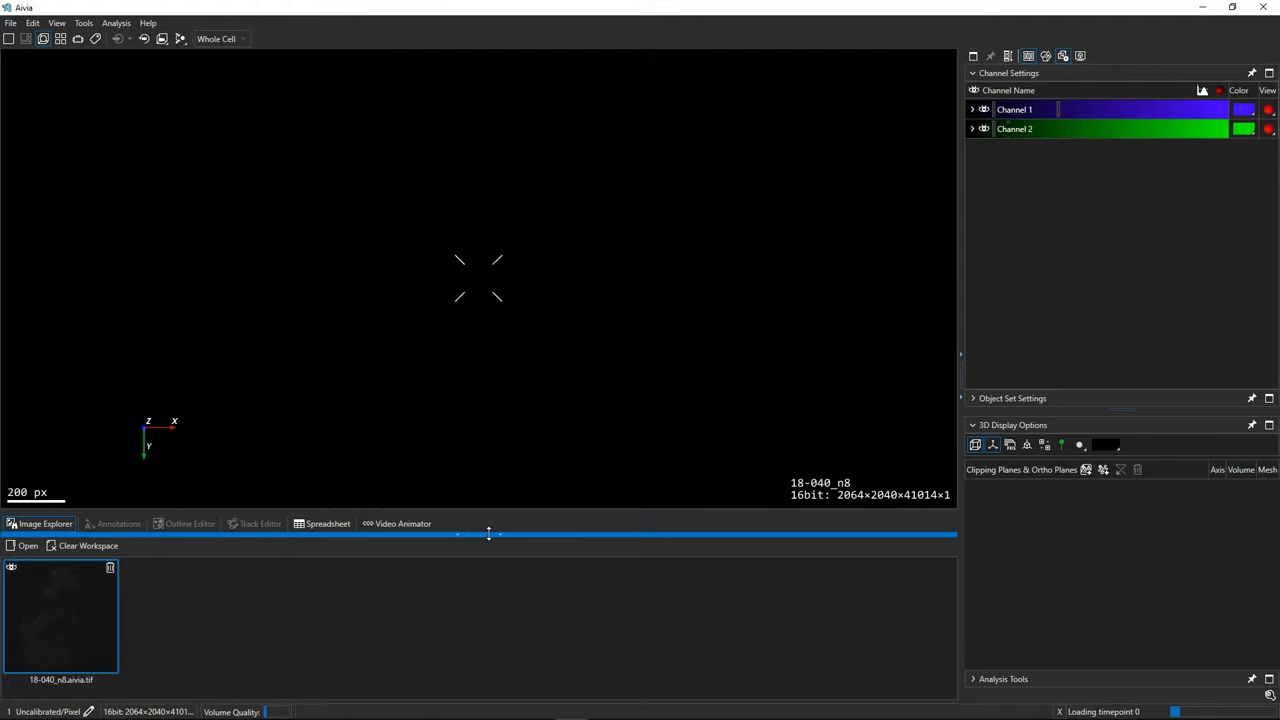